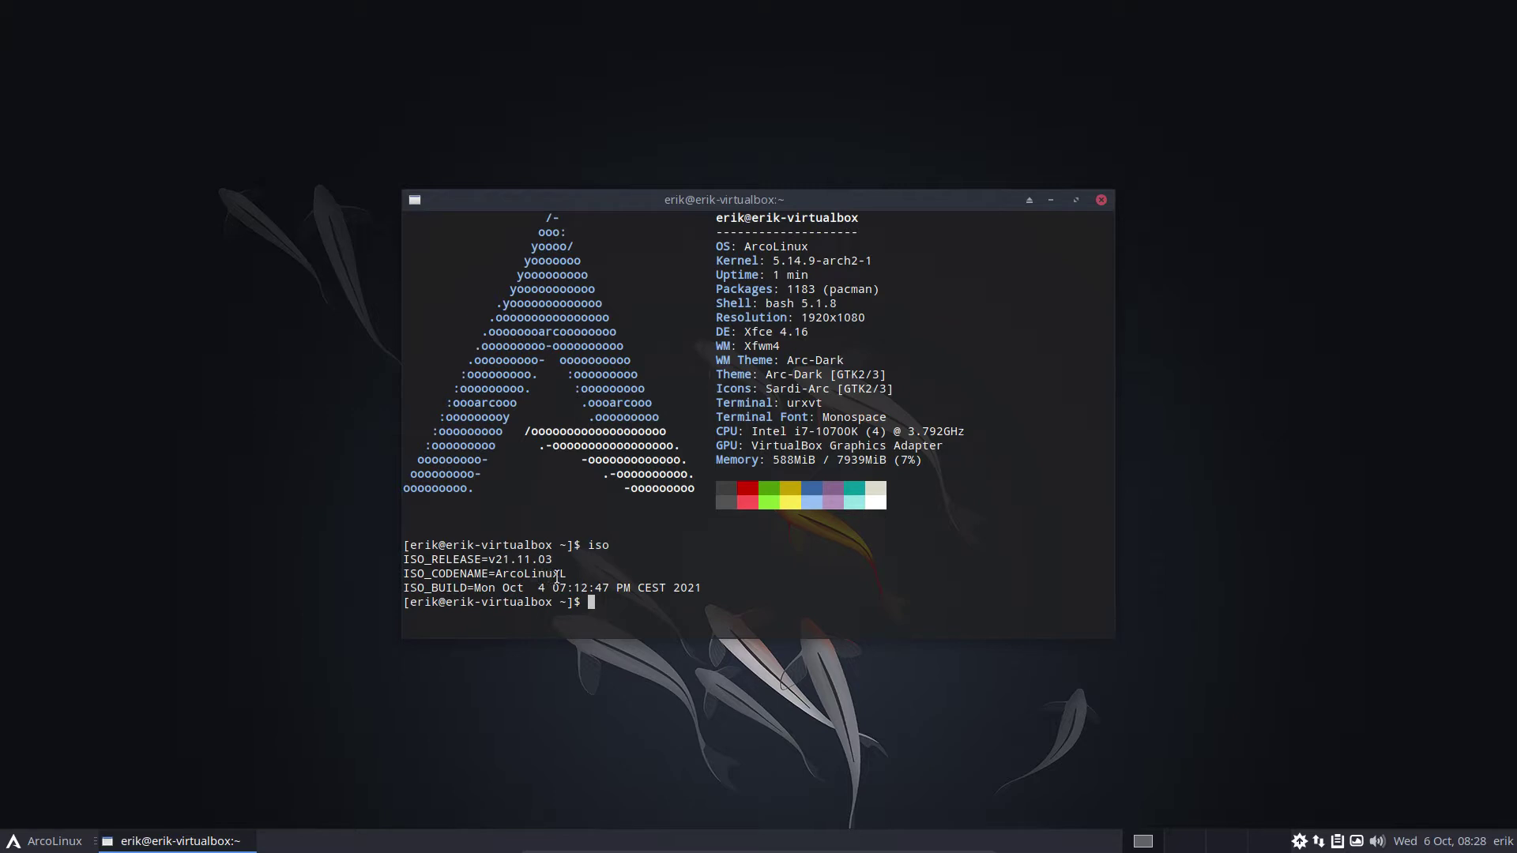
Select the ISO release number, then close the urxvt terminal showing it.
{"action": "mouse_move", "coordinate": [542, 575]}
{"action": "left_mouse_down"}
{"action": "mouse_move", "coordinate": [573, 575]}
{"action": "mouse_move", "coordinate": [545, 567]}
{"action": "left_mouse_up"}
{"action": "left_click", "coordinate": [1102, 201]}
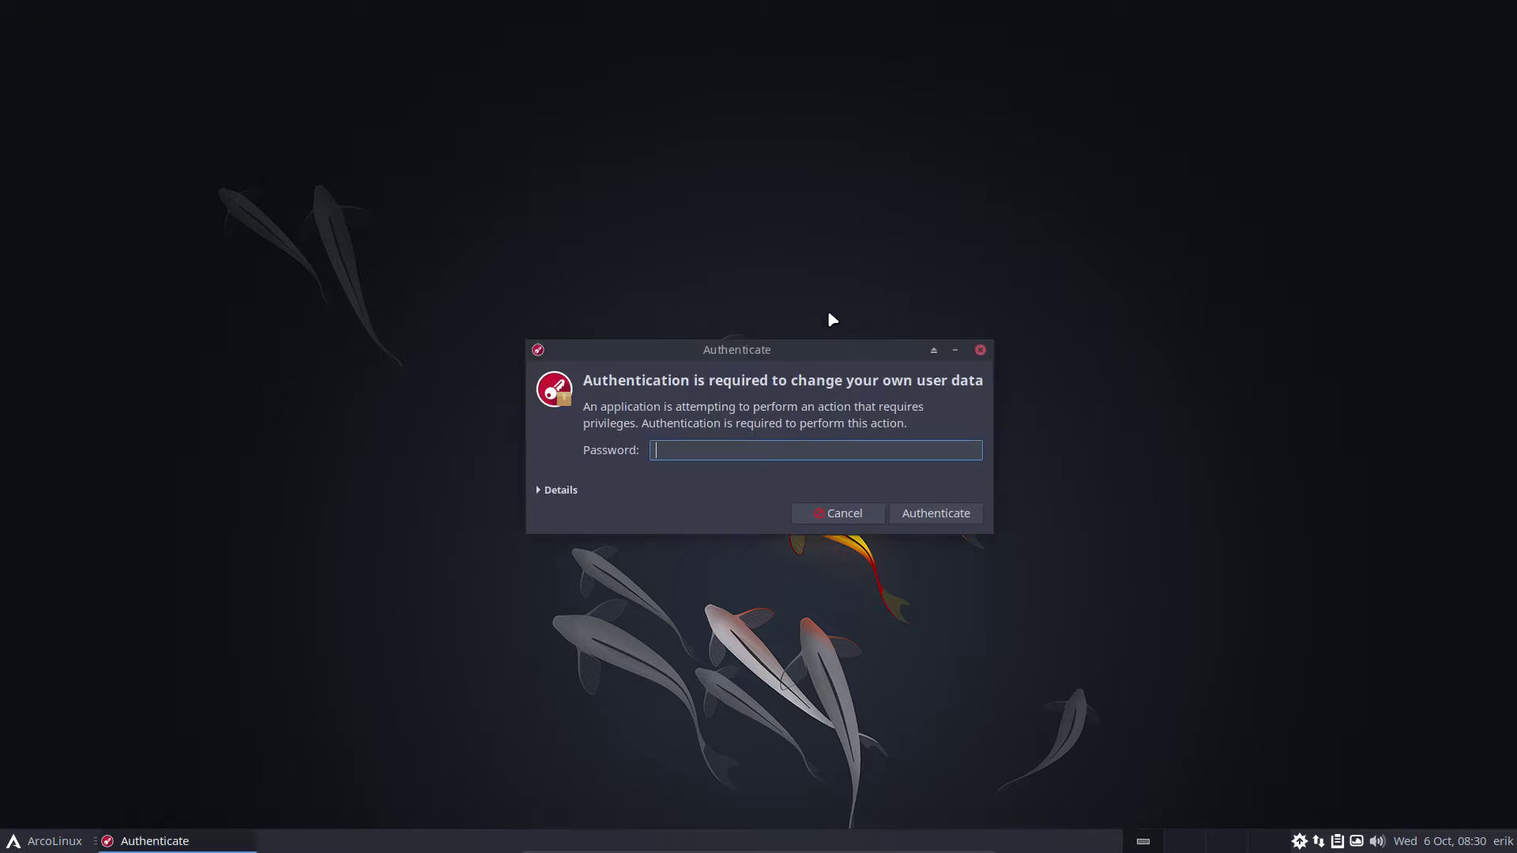
Authenticate with the account password and choose leftwm on the Desktop Installer page.
{"action": "type", "text": "****"}
{"action": "key", "text": "Return"}
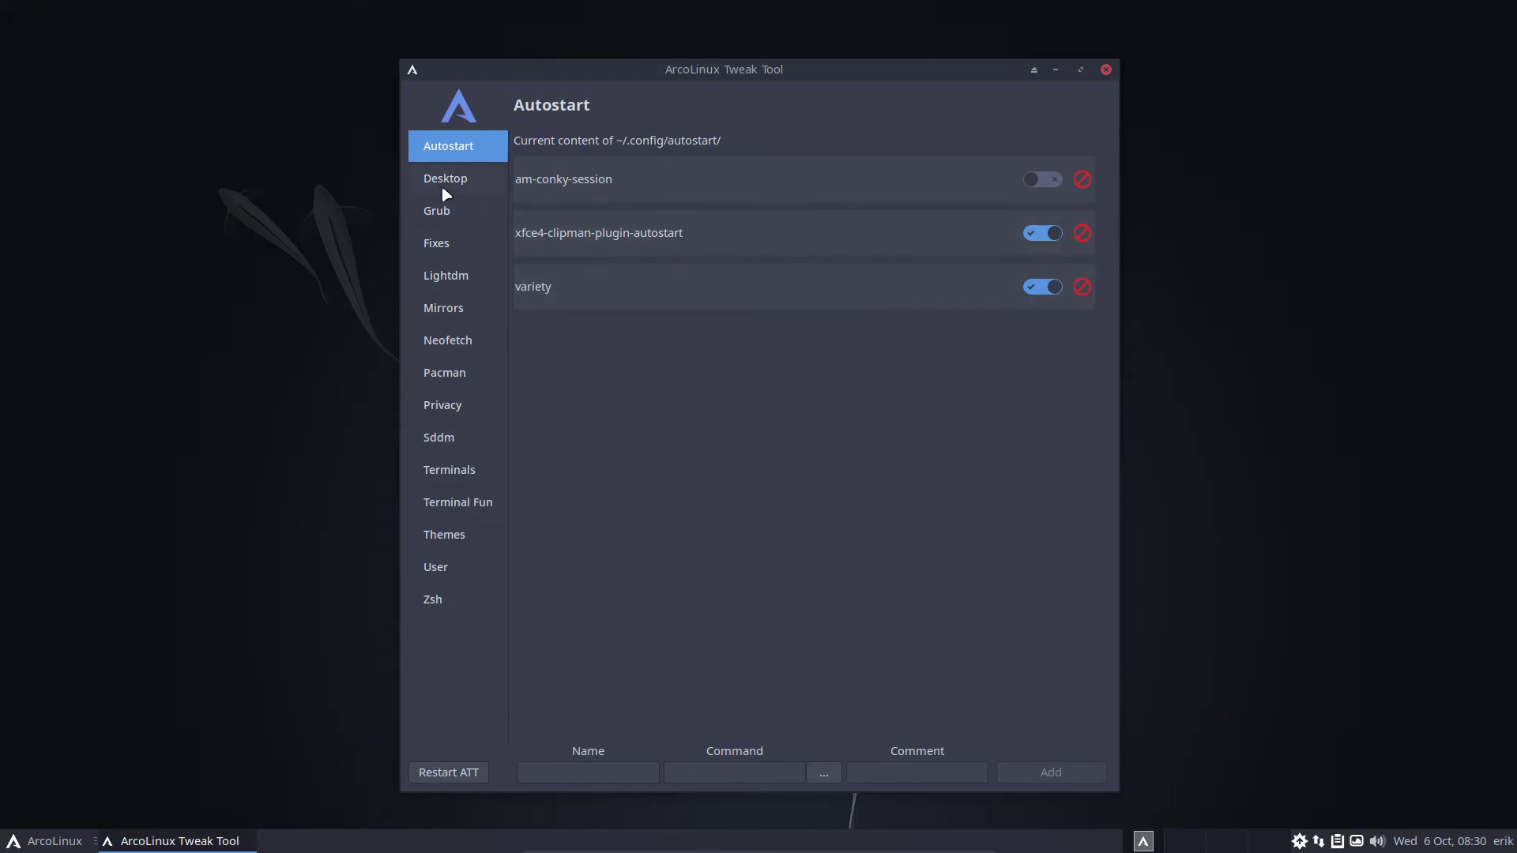
{"action": "left_click", "coordinate": [443, 188]}
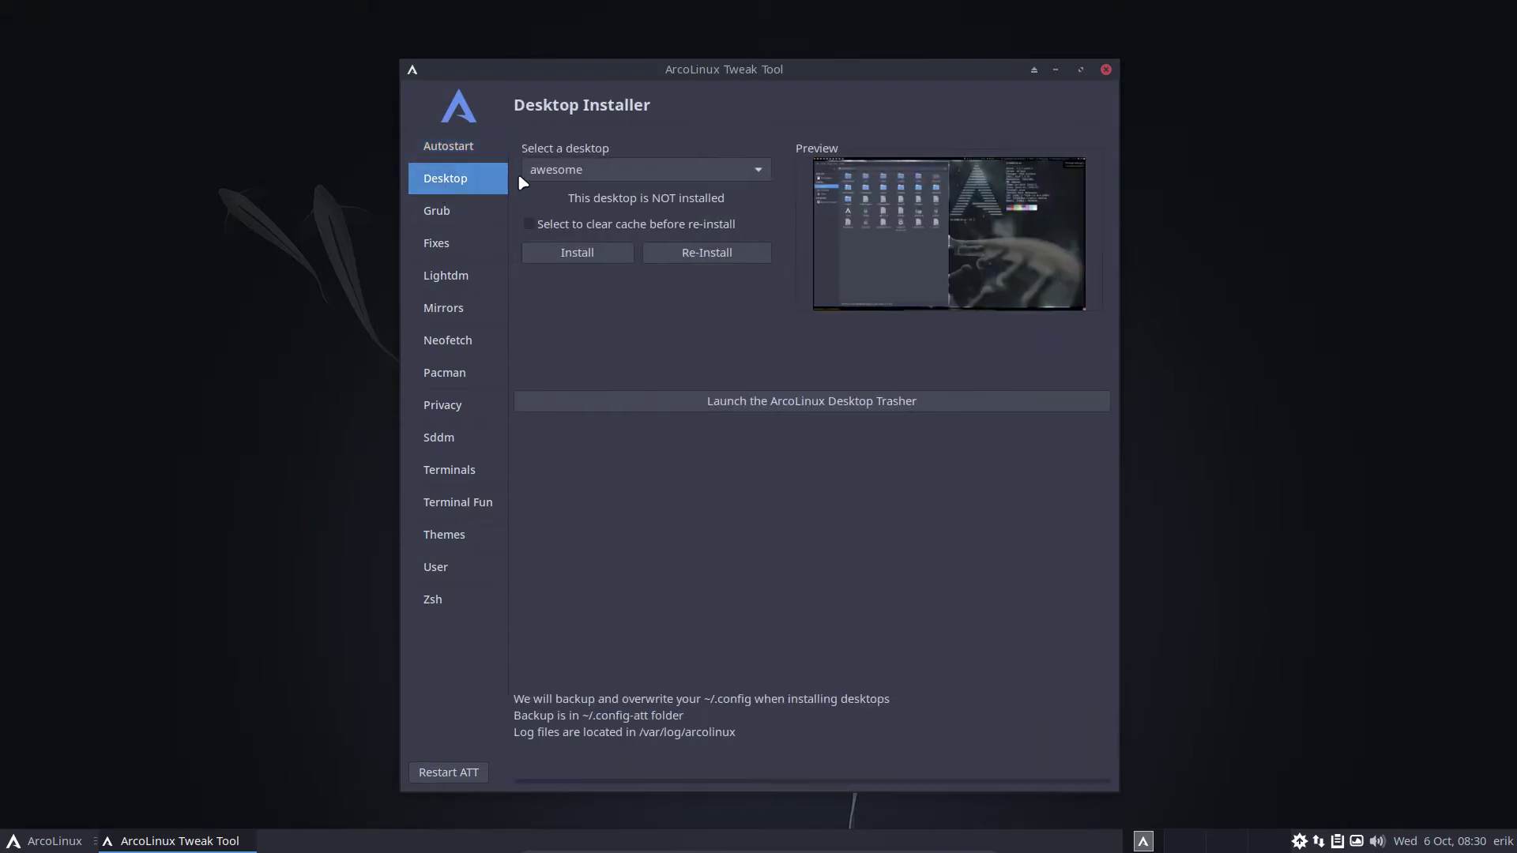
{"action": "left_click", "coordinate": [576, 174]}
{"action": "left_click", "coordinate": [593, 560]}
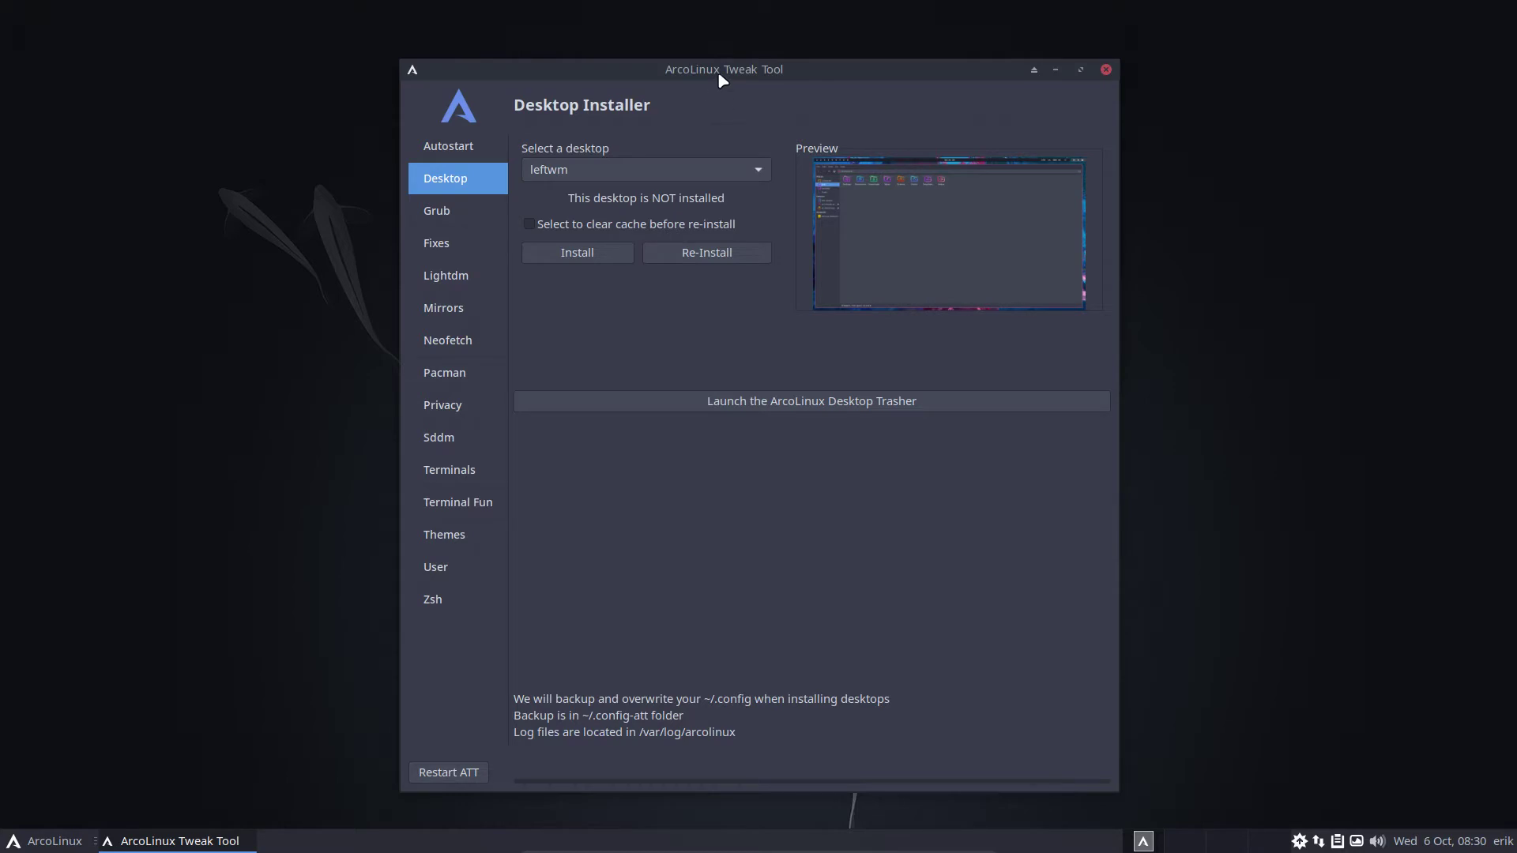
Move Tweak Tool to the top-left and open a Thunar window at the home folder.
{"action": "left_click_drag", "start_coordinate": [715, 75], "coordinate": [377, 37]}
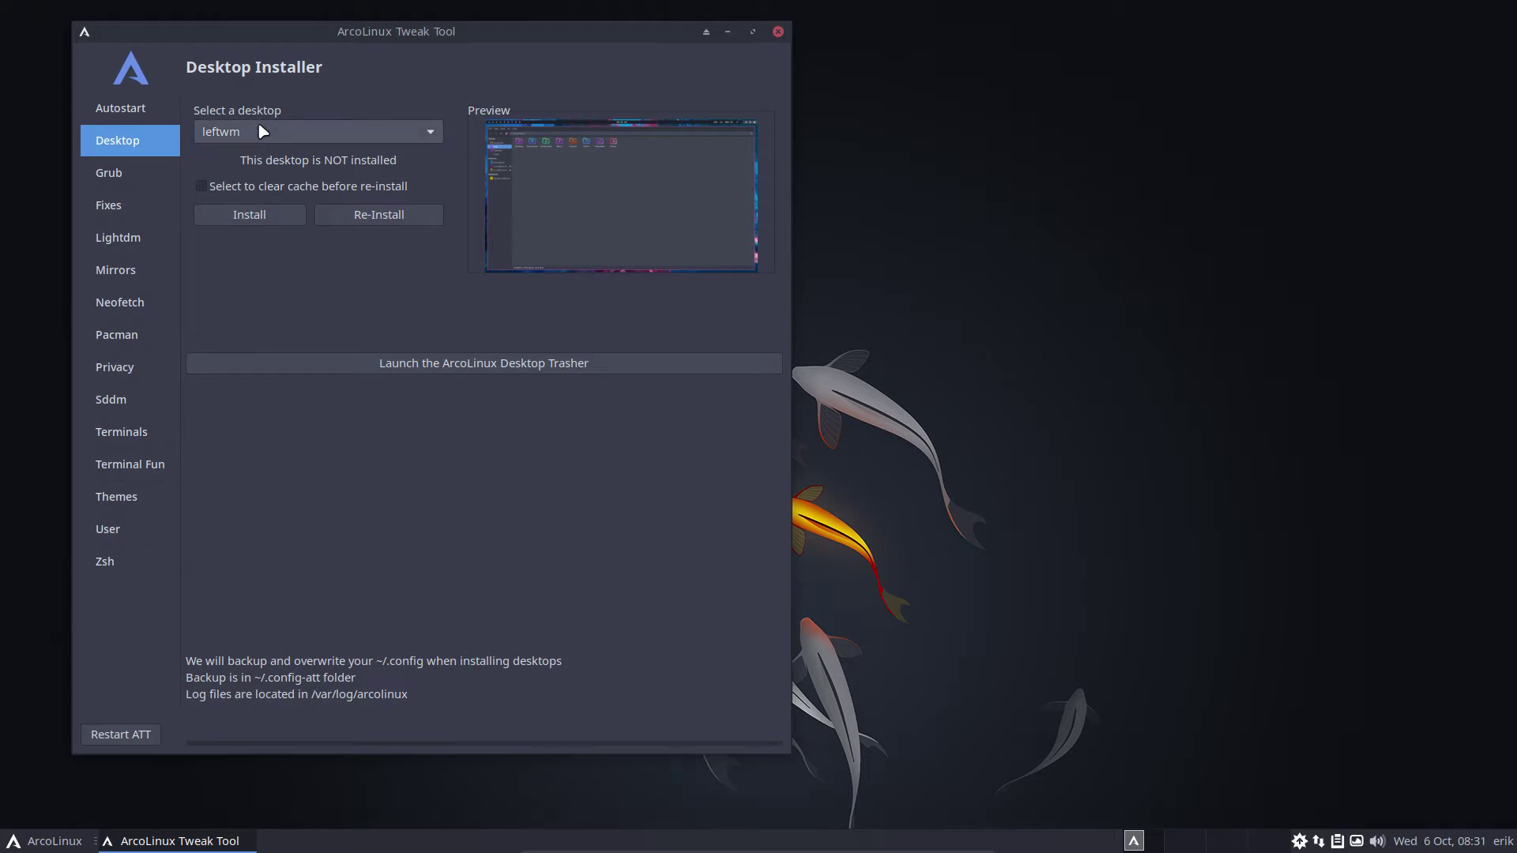
{"action": "left_click", "coordinate": [44, 841]}
{"action": "type", "text": "twe"}
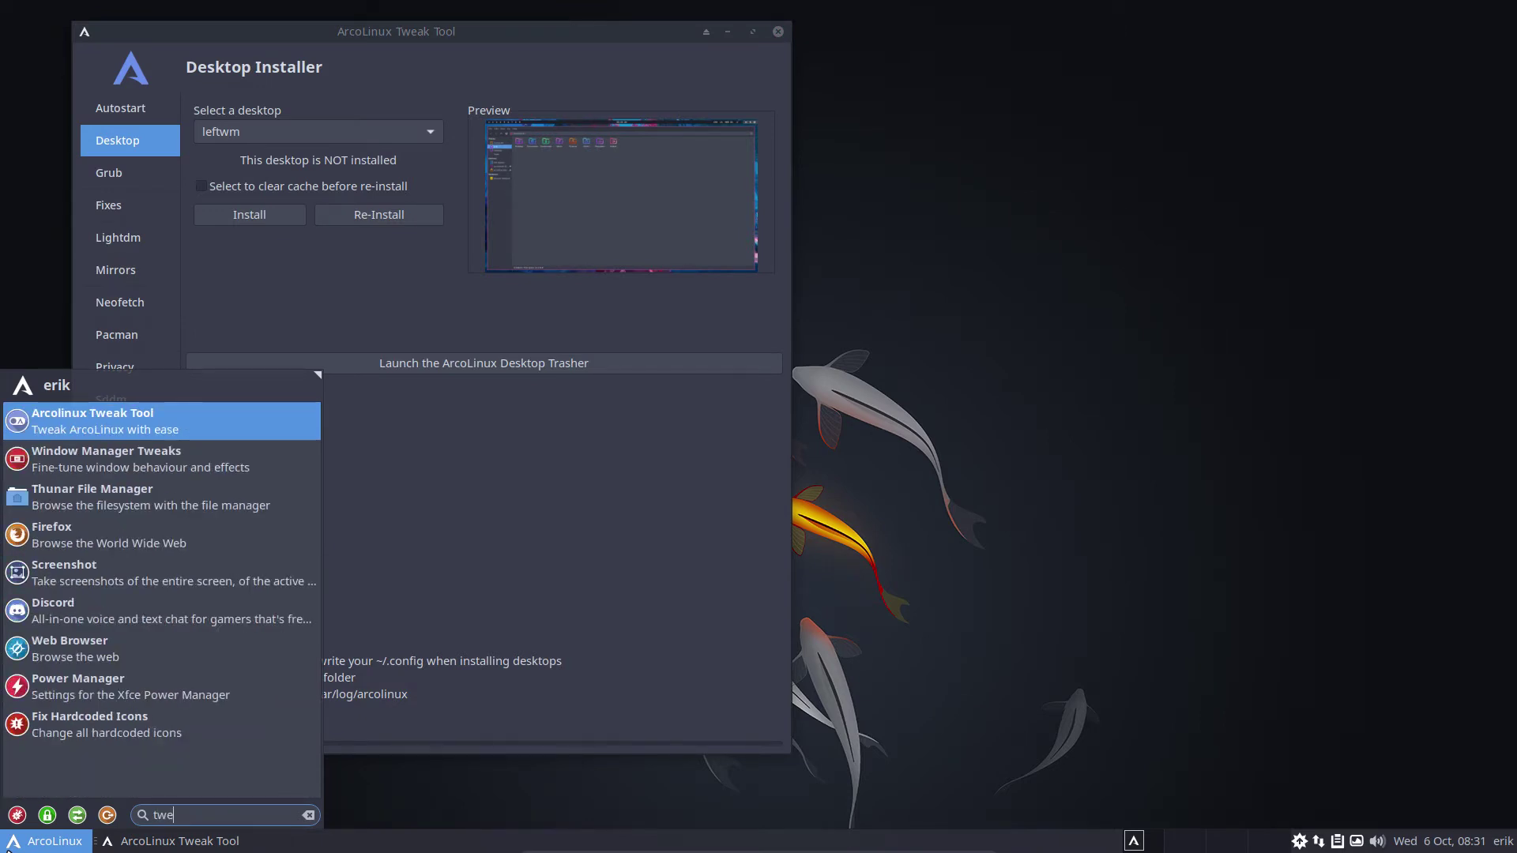
{"action": "left_click", "coordinate": [617, 523]}
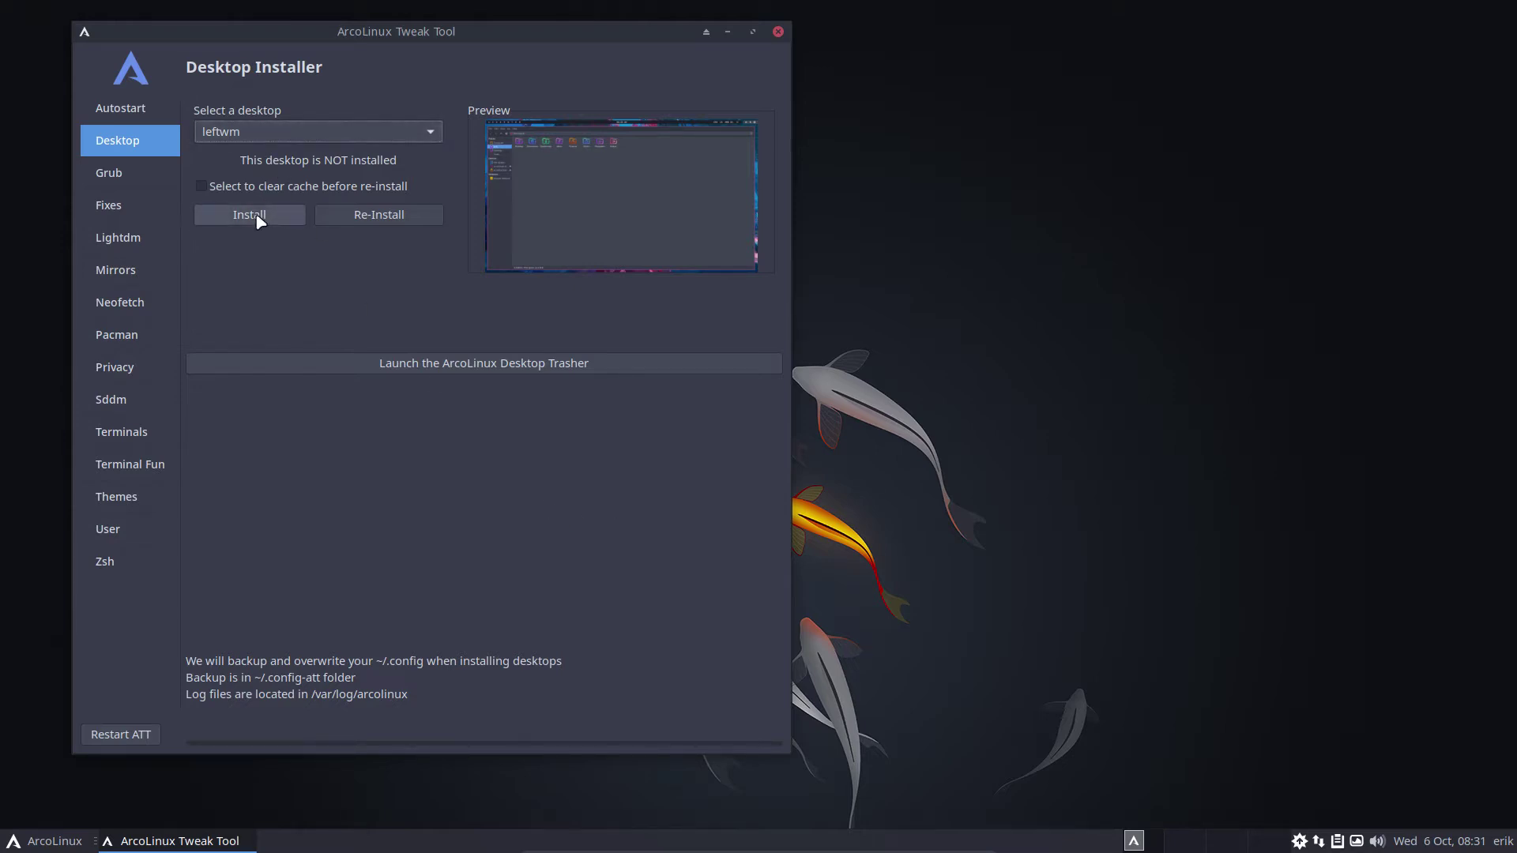
{"action": "key", "text": "super+shift+Return"}
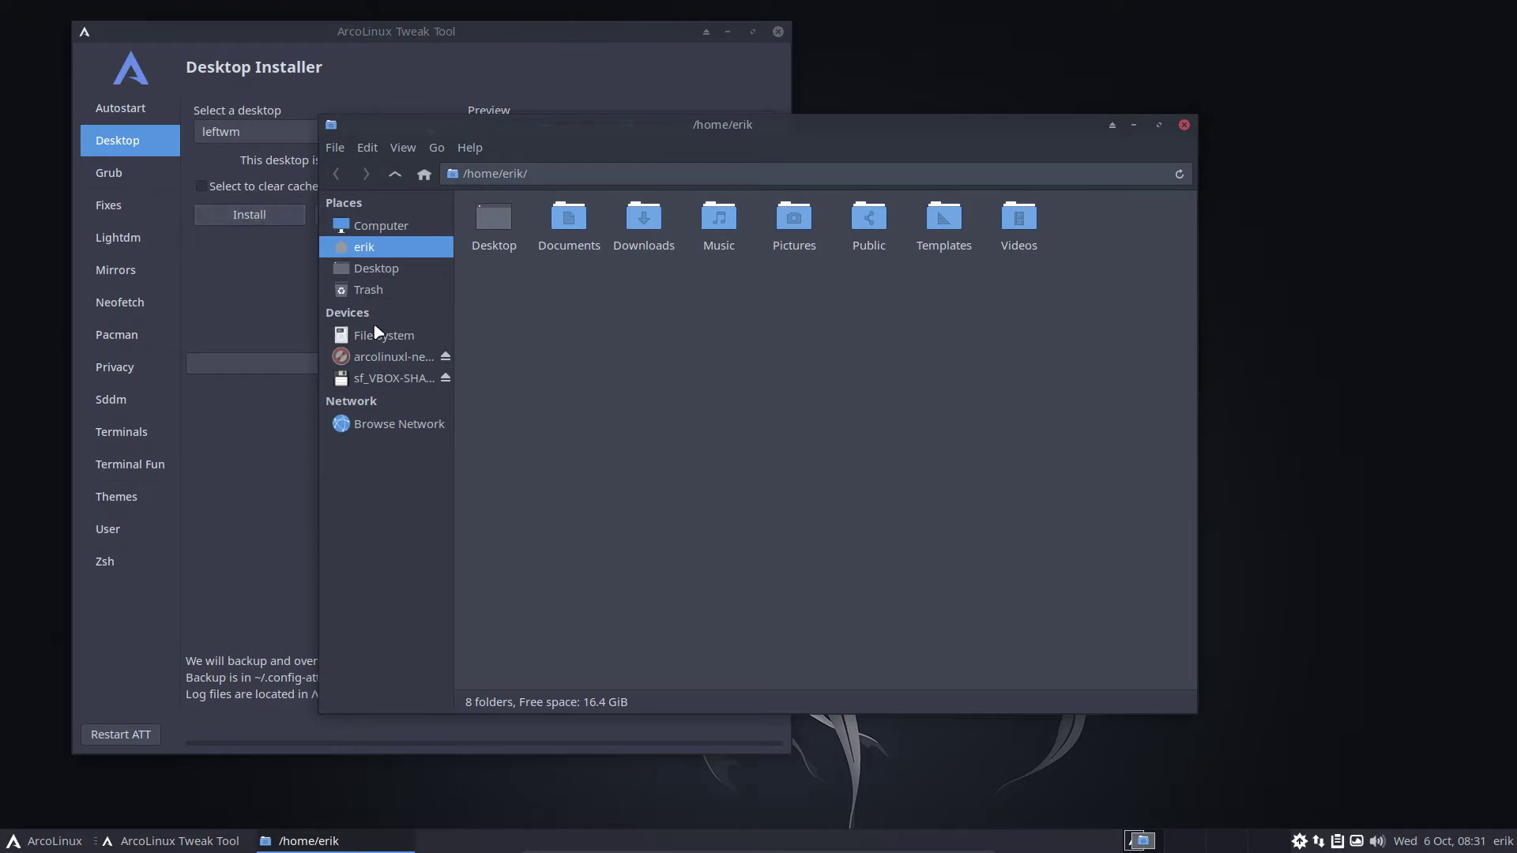
Browse Thunar to /var/log/arcolinux/att, snapping its window to the right half.
{"action": "left_click", "coordinate": [377, 332]}
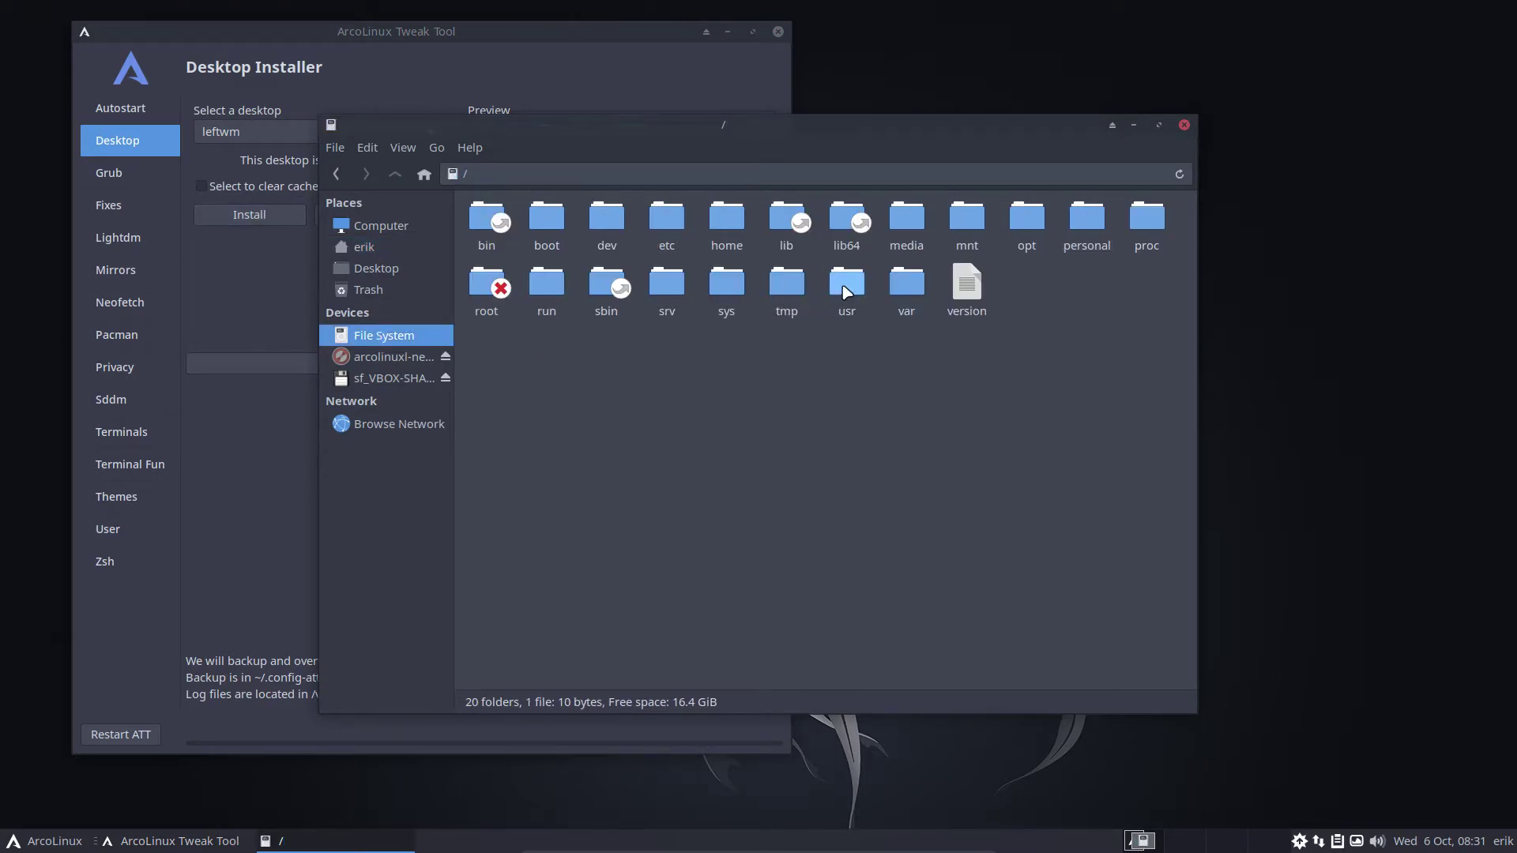
{"action": "double_click", "coordinate": [906, 284]}
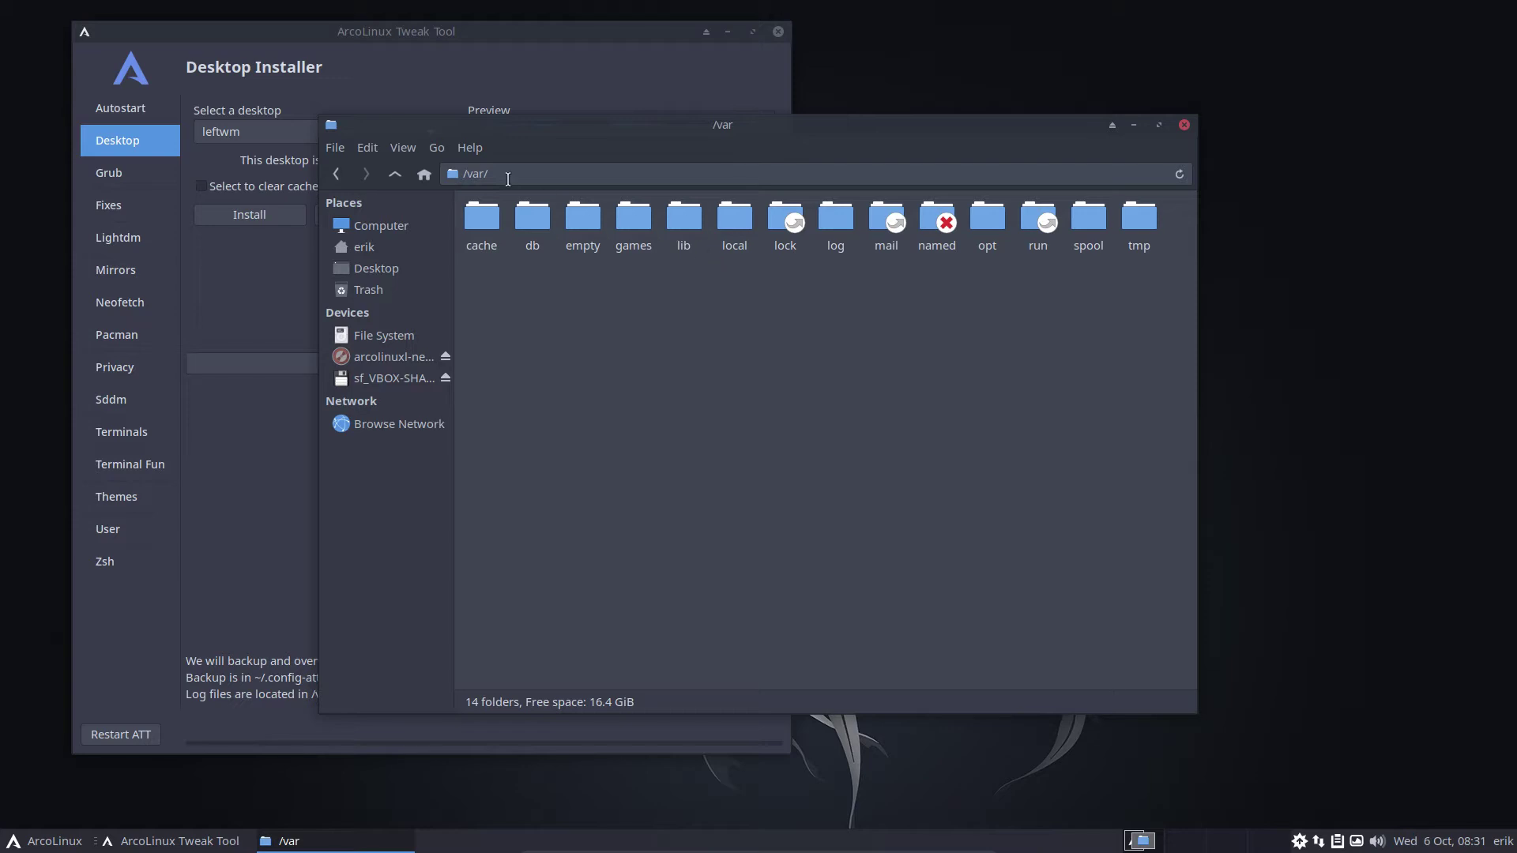
{"action": "double_click", "coordinate": [841, 226]}
{"action": "left_click", "coordinate": [500, 225]}
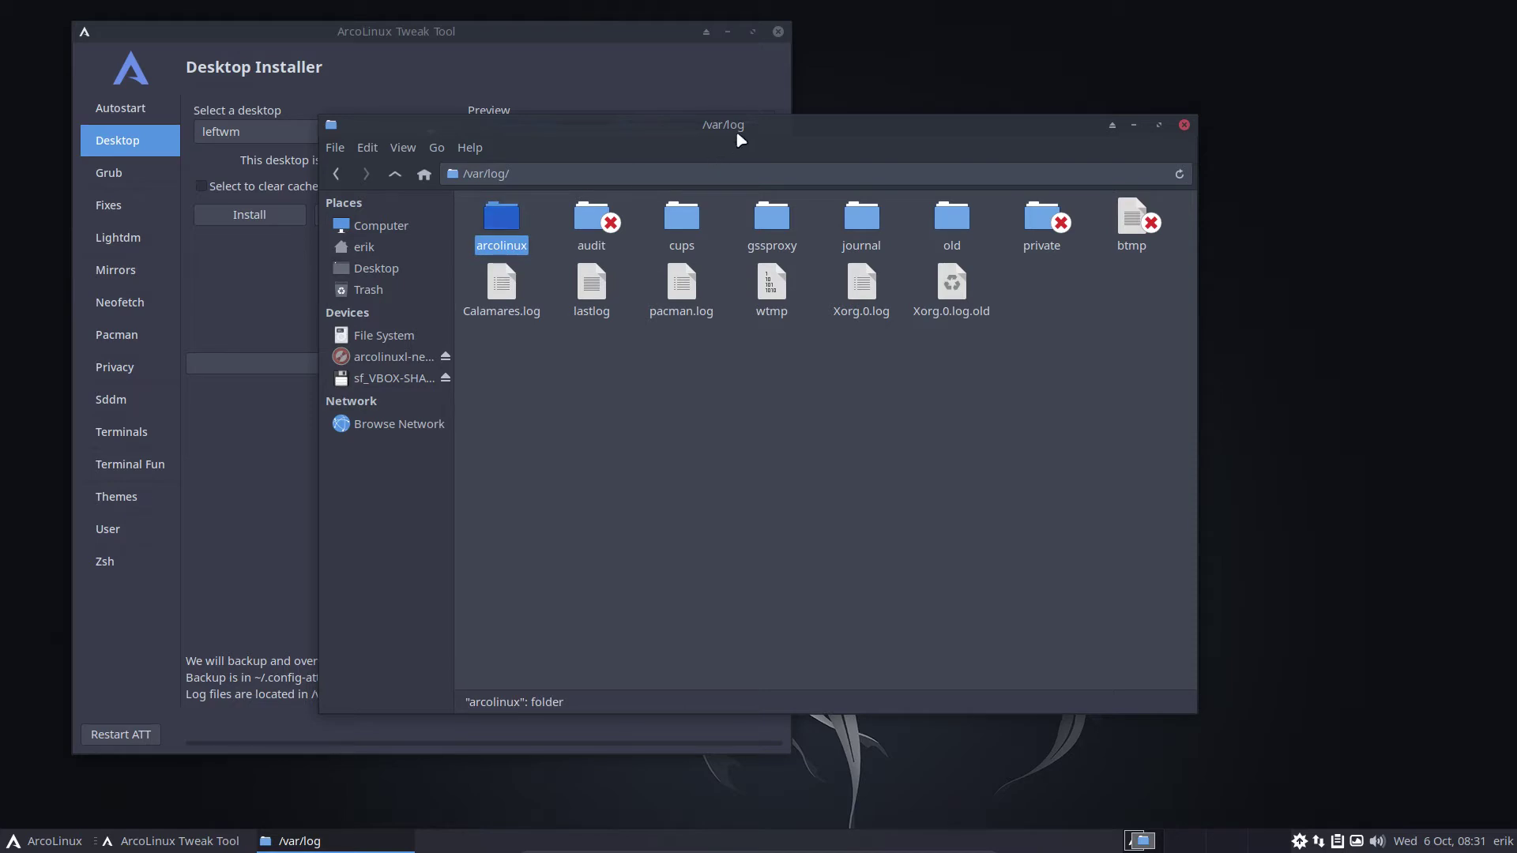
{"action": "left_click_drag", "start_coordinate": [739, 129], "coordinate": [1506, 259]}
{"action": "double_click", "coordinate": [940, 101]}
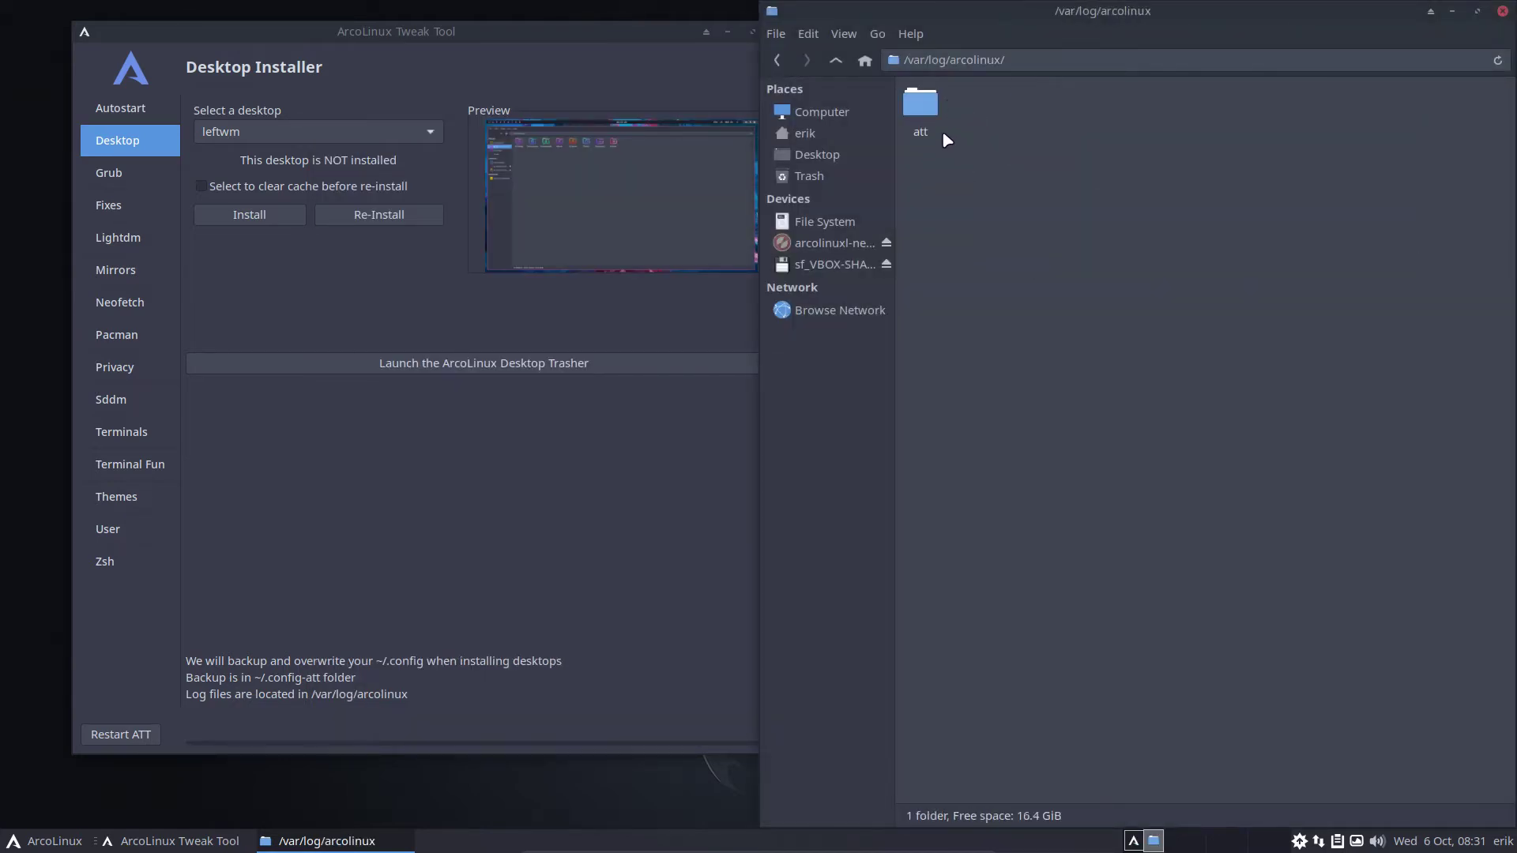
{"action": "double_click", "coordinate": [922, 106]}
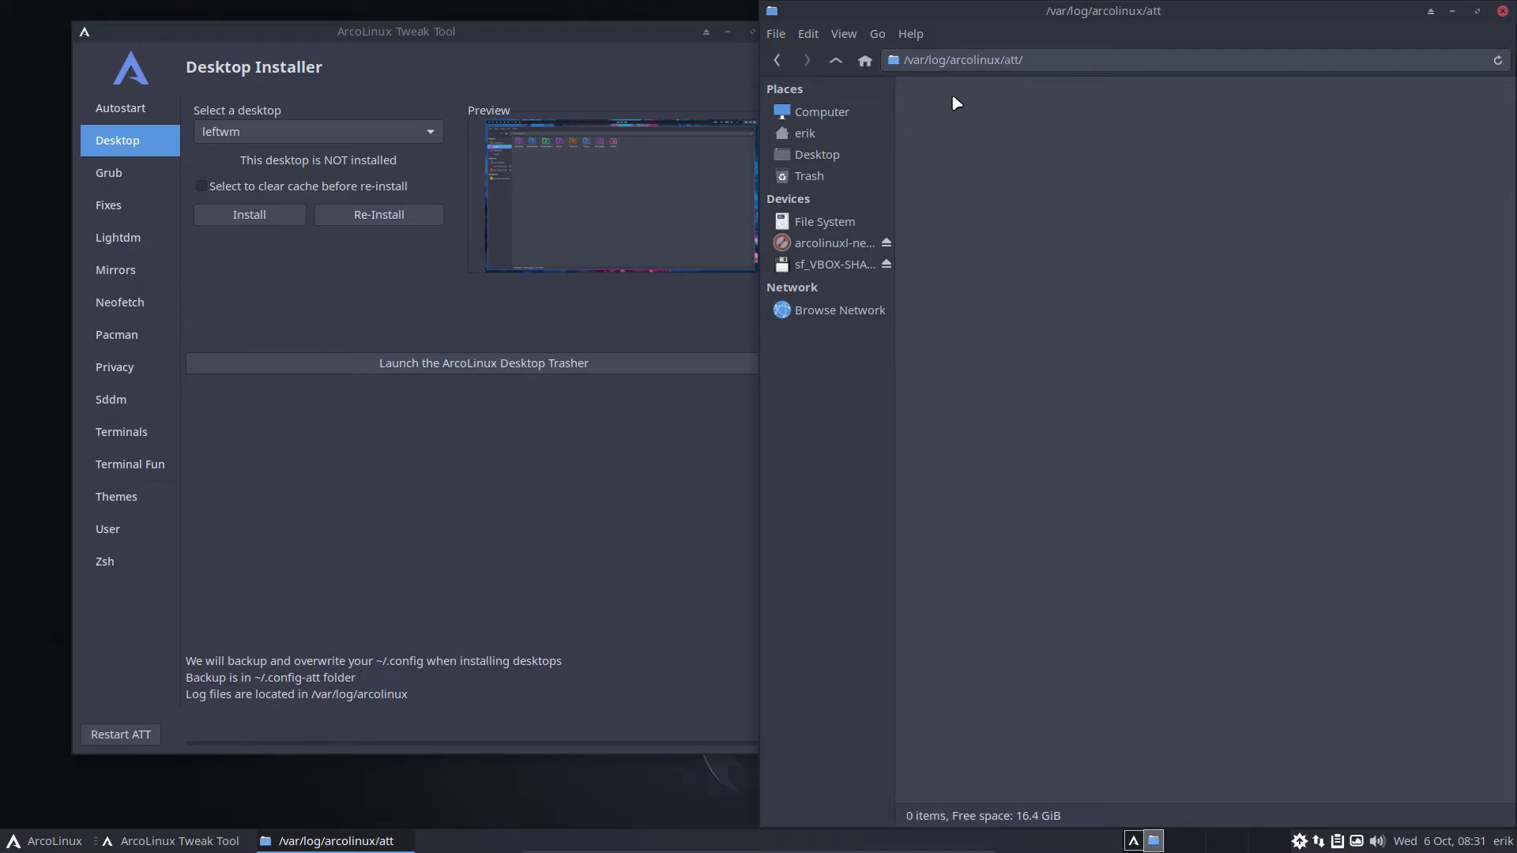
Switch between Tweak Tool and Thunar, ending with Tweak Tool in front.
{"action": "left_click", "coordinate": [637, 76]}
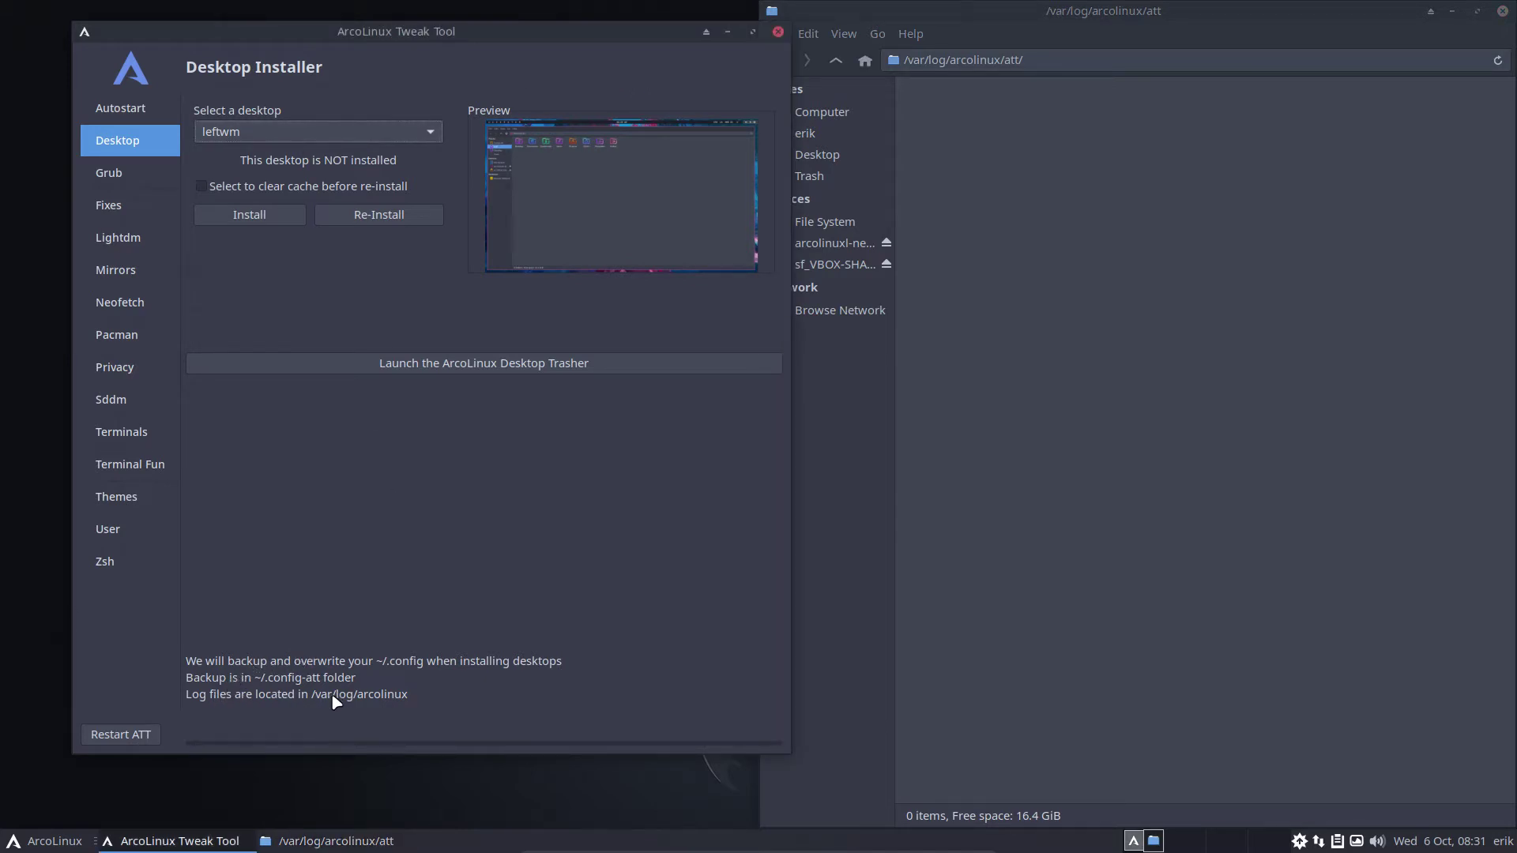
{"action": "left_click", "coordinate": [1073, 220]}
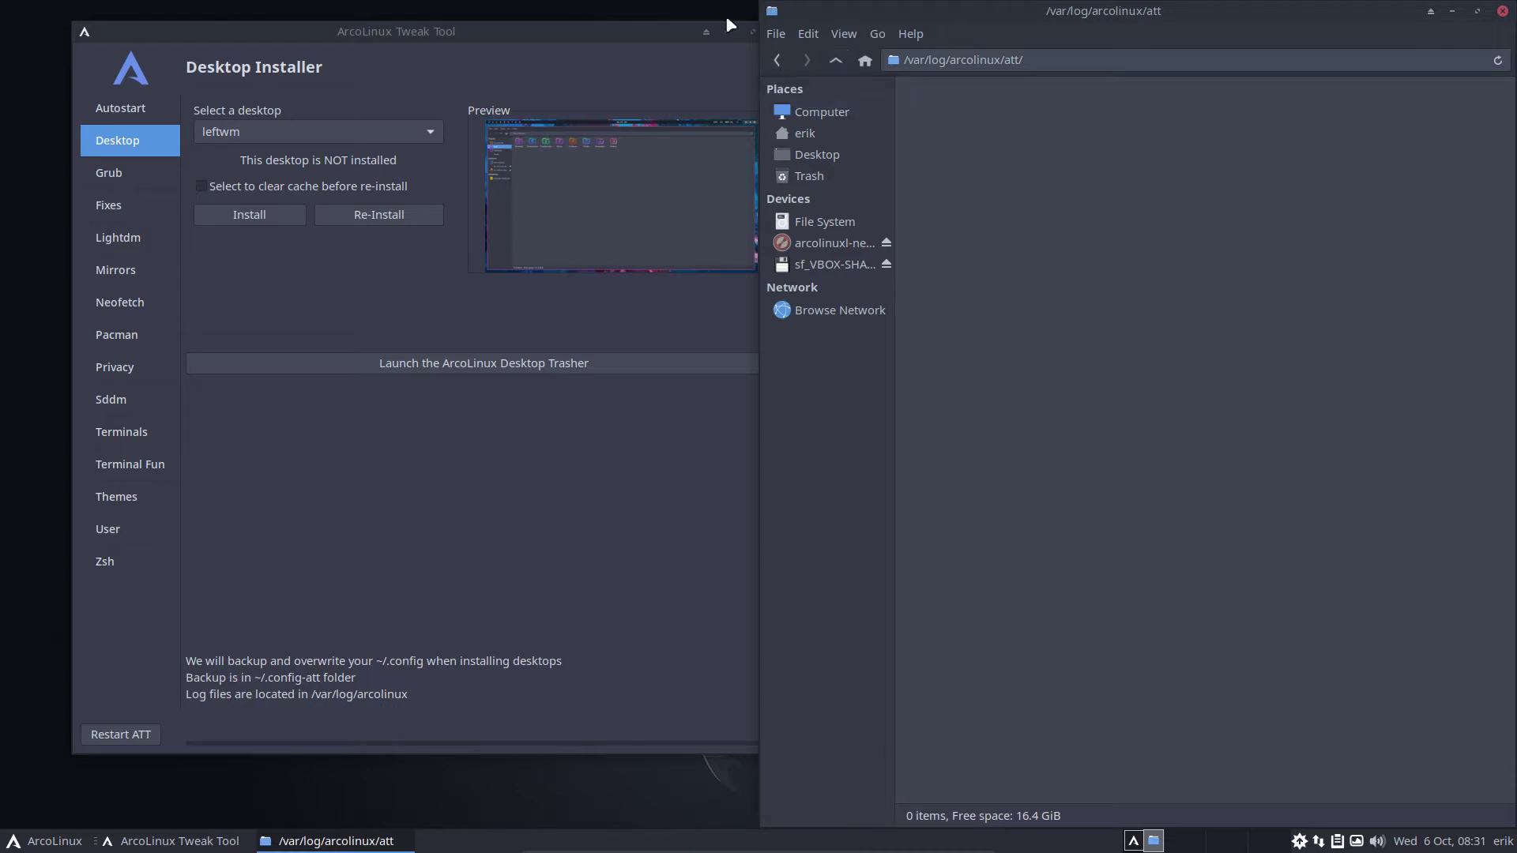
{"action": "left_click", "coordinate": [671, 31]}
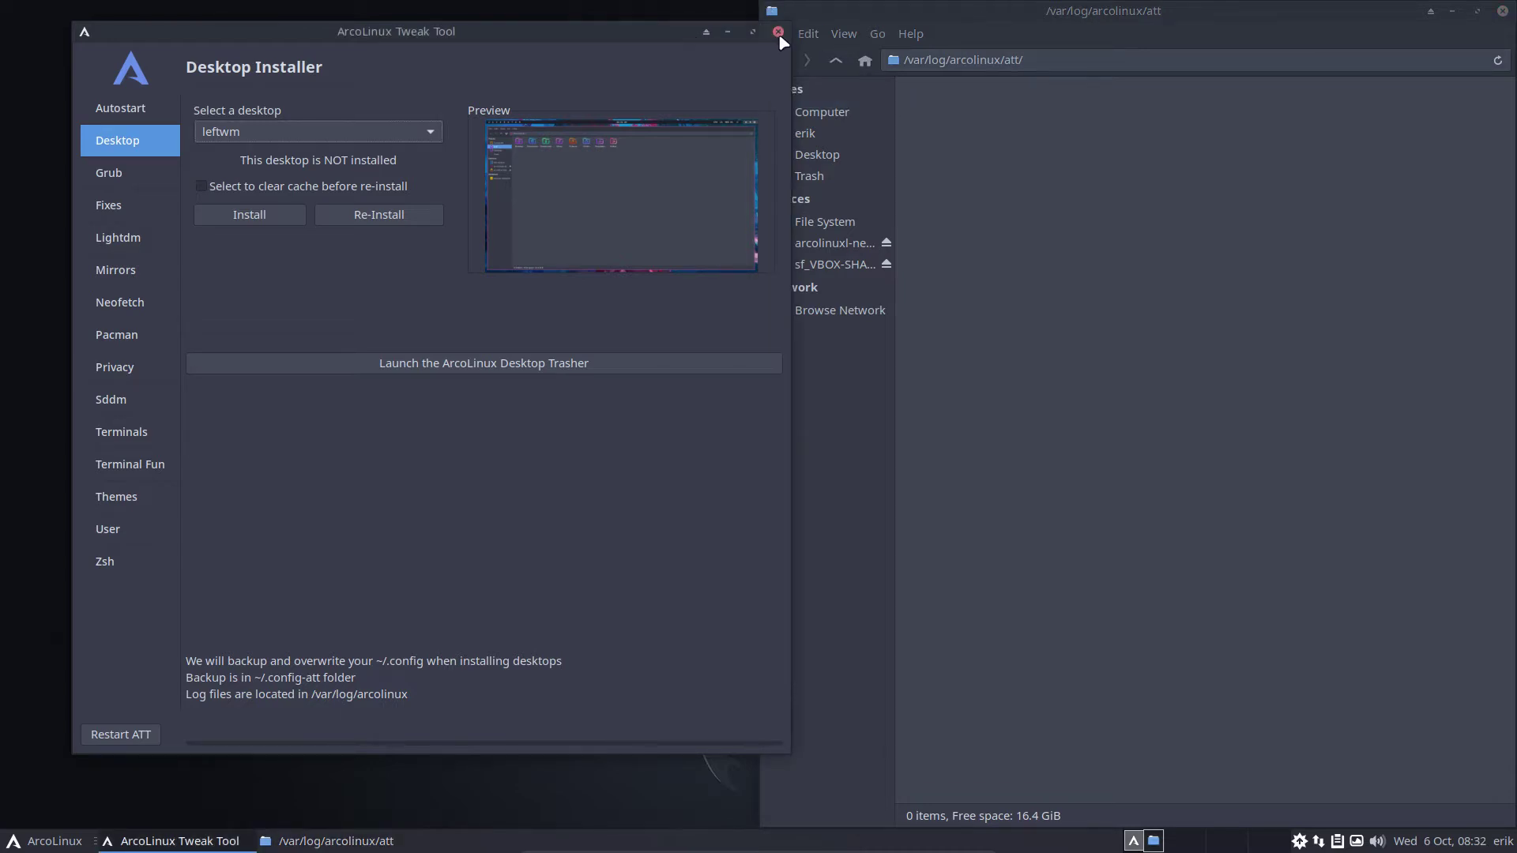
Close Tweak Tool and relaunch it from a new urxvt terminal with att, authenticating.
{"action": "left_click", "coordinate": [778, 33]}
{"action": "key", "text": "ctrl+alt+t"}
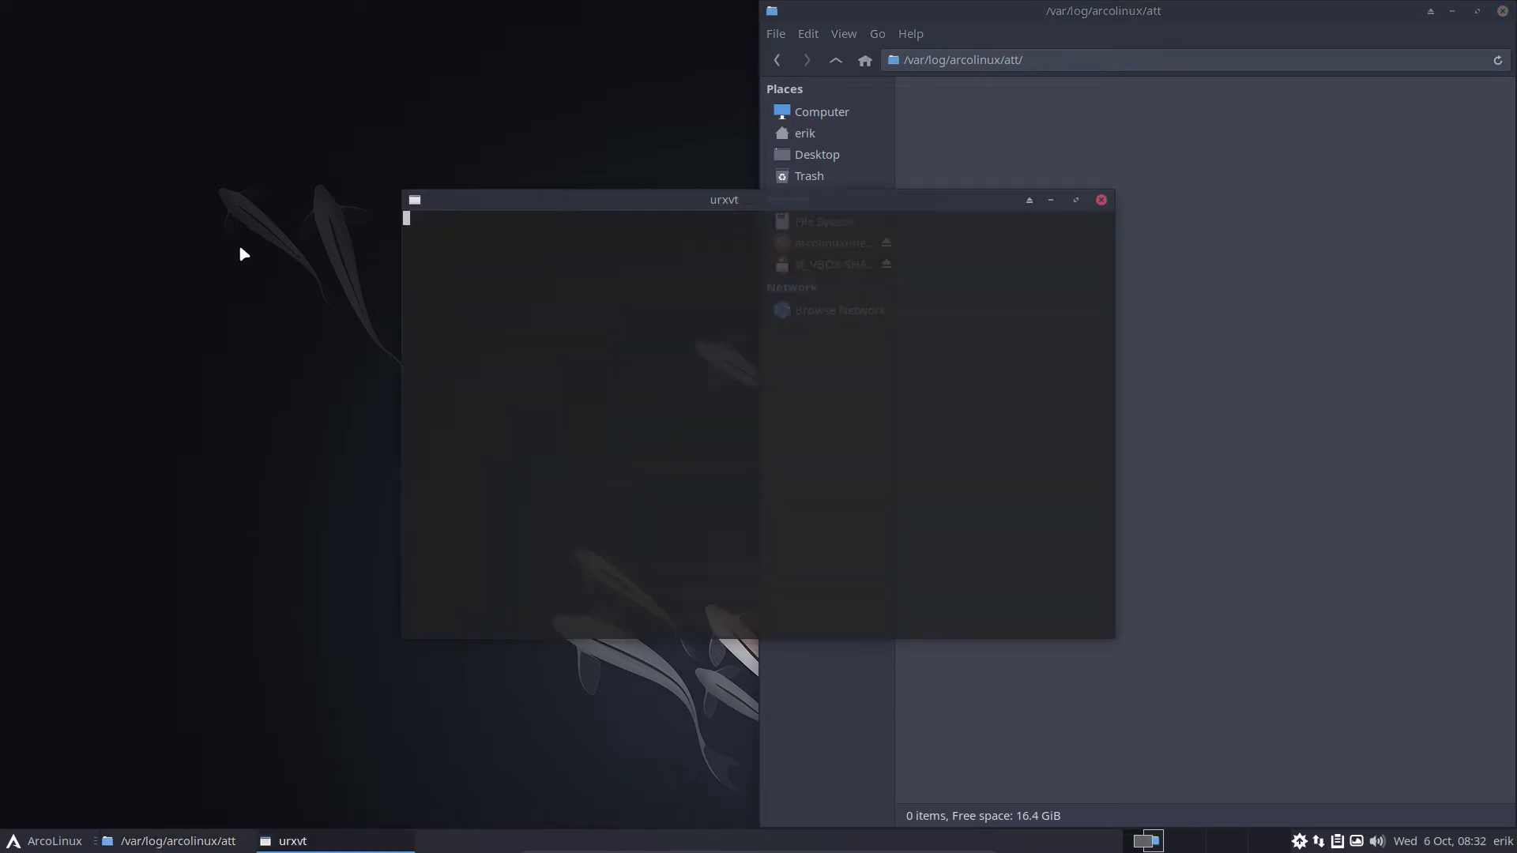
{"action": "type", "text": "att"}
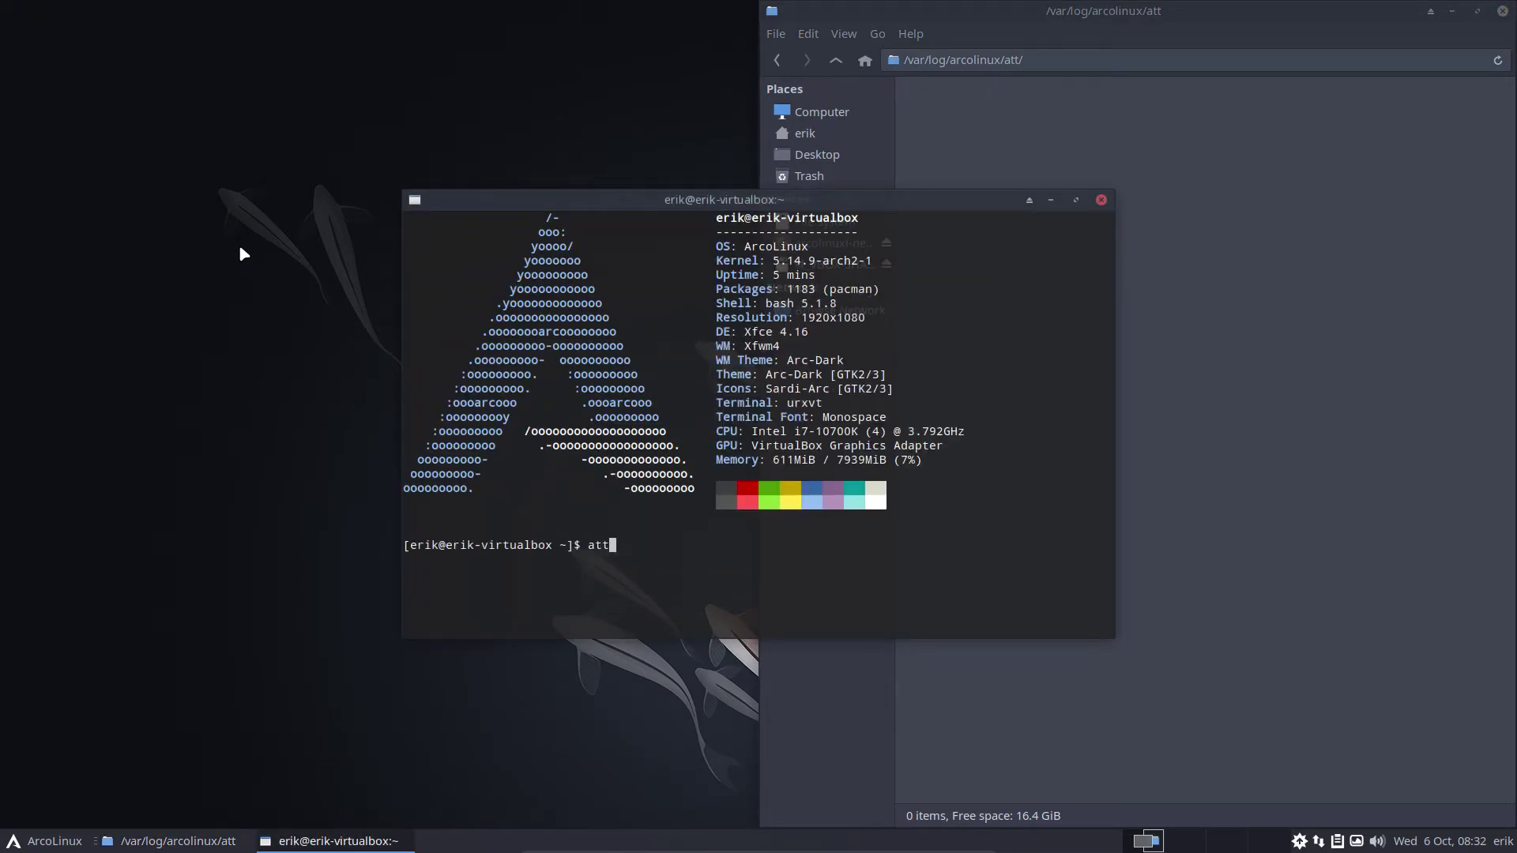
{"action": "key", "text": "Return"}
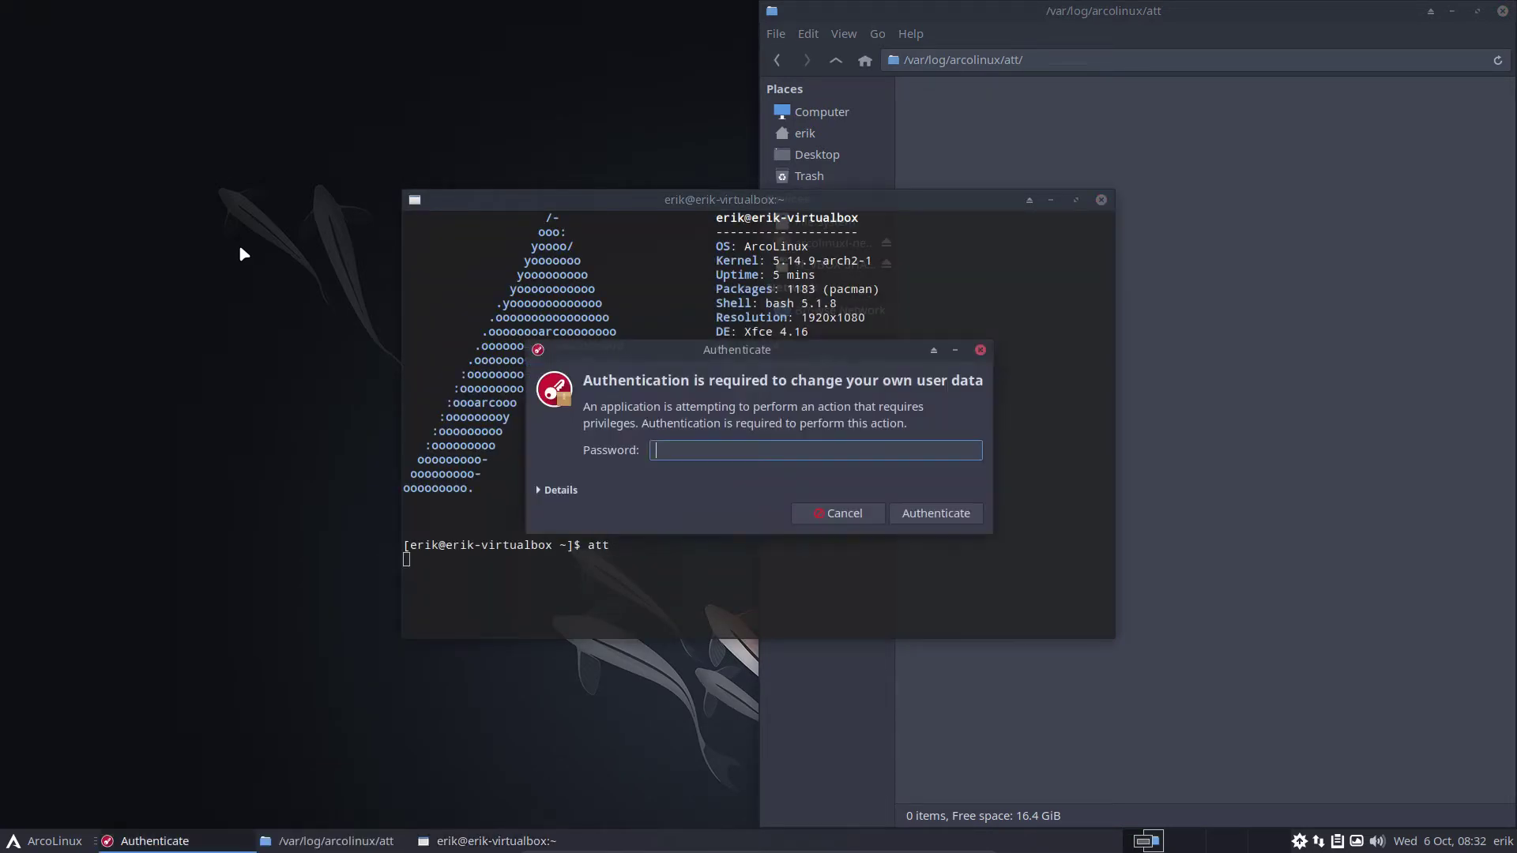
{"action": "type", "text": "***"}
{"action": "key", "text": "Return"}
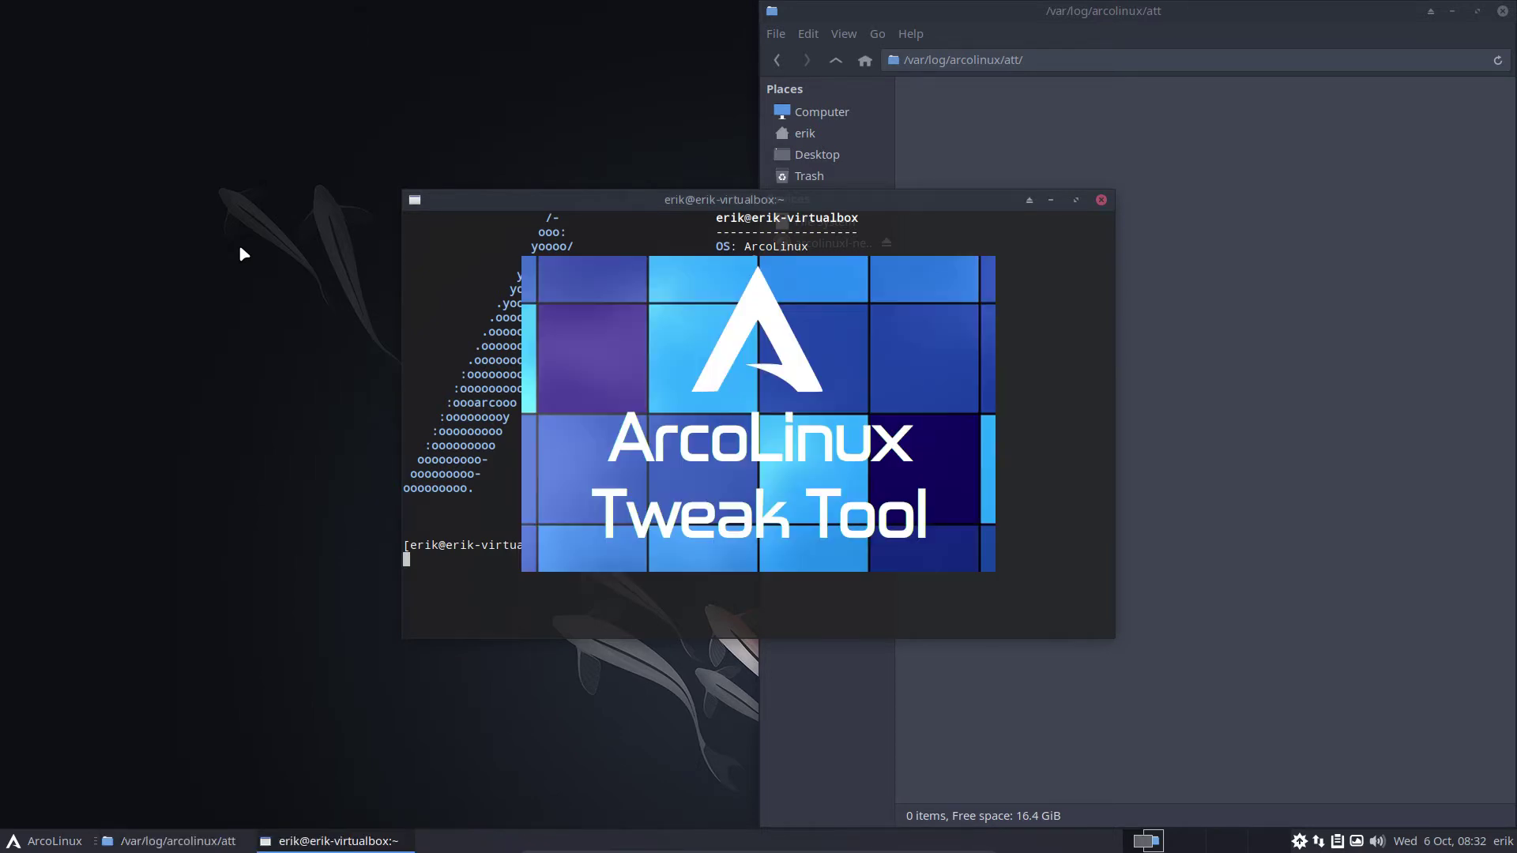
Move the terminal and Tweak Tool aside, then choose leftwm in the Desktop Installer.
{"action": "left_click_drag", "start_coordinate": [689, 202], "coordinate": [324, 11]}
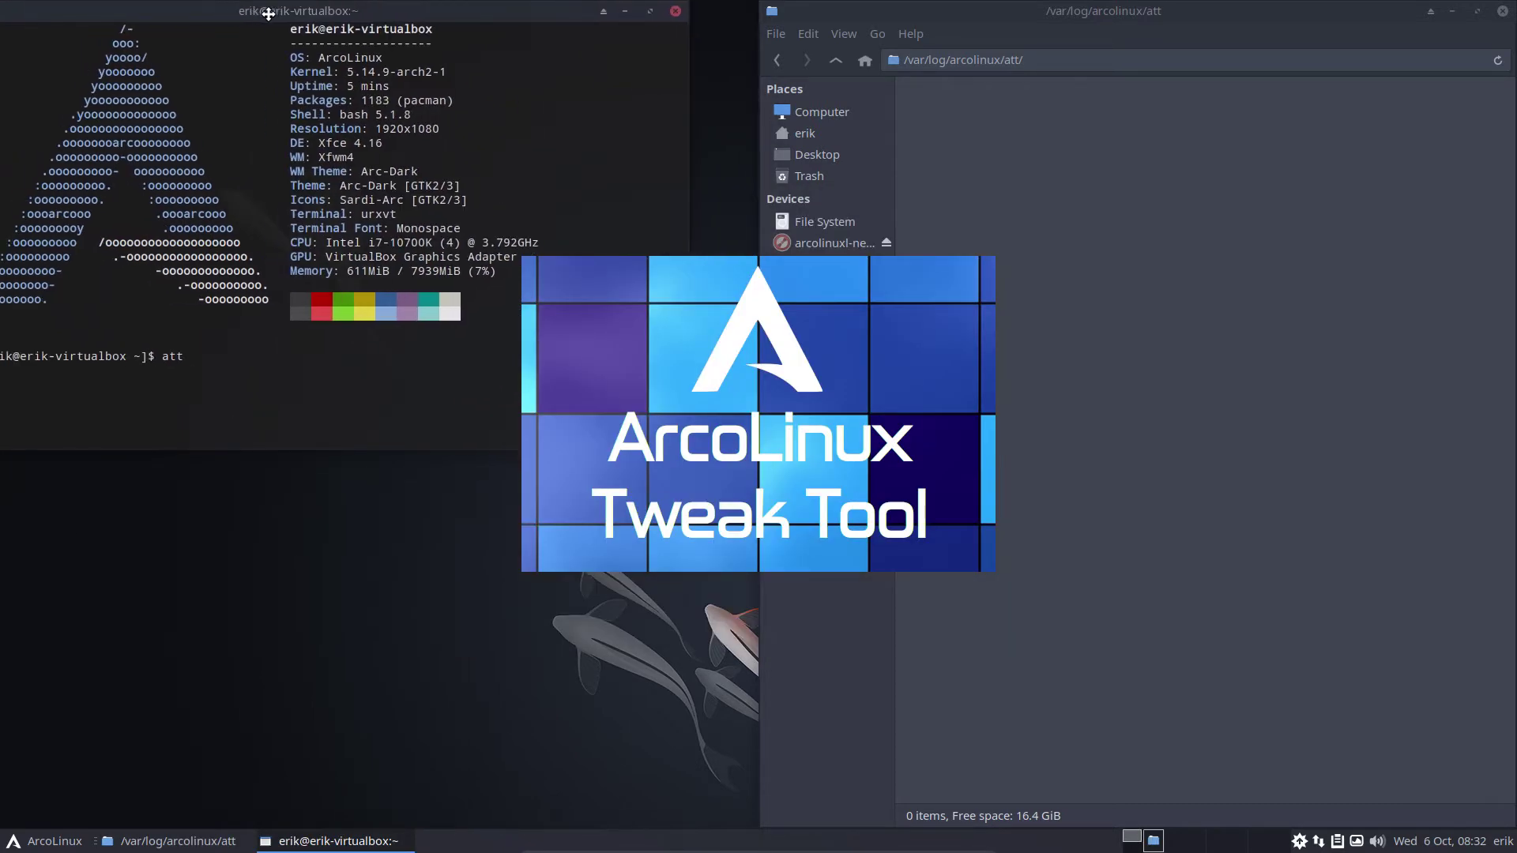
{"action": "left_click_drag", "start_coordinate": [797, 72], "coordinate": [580, 85]}
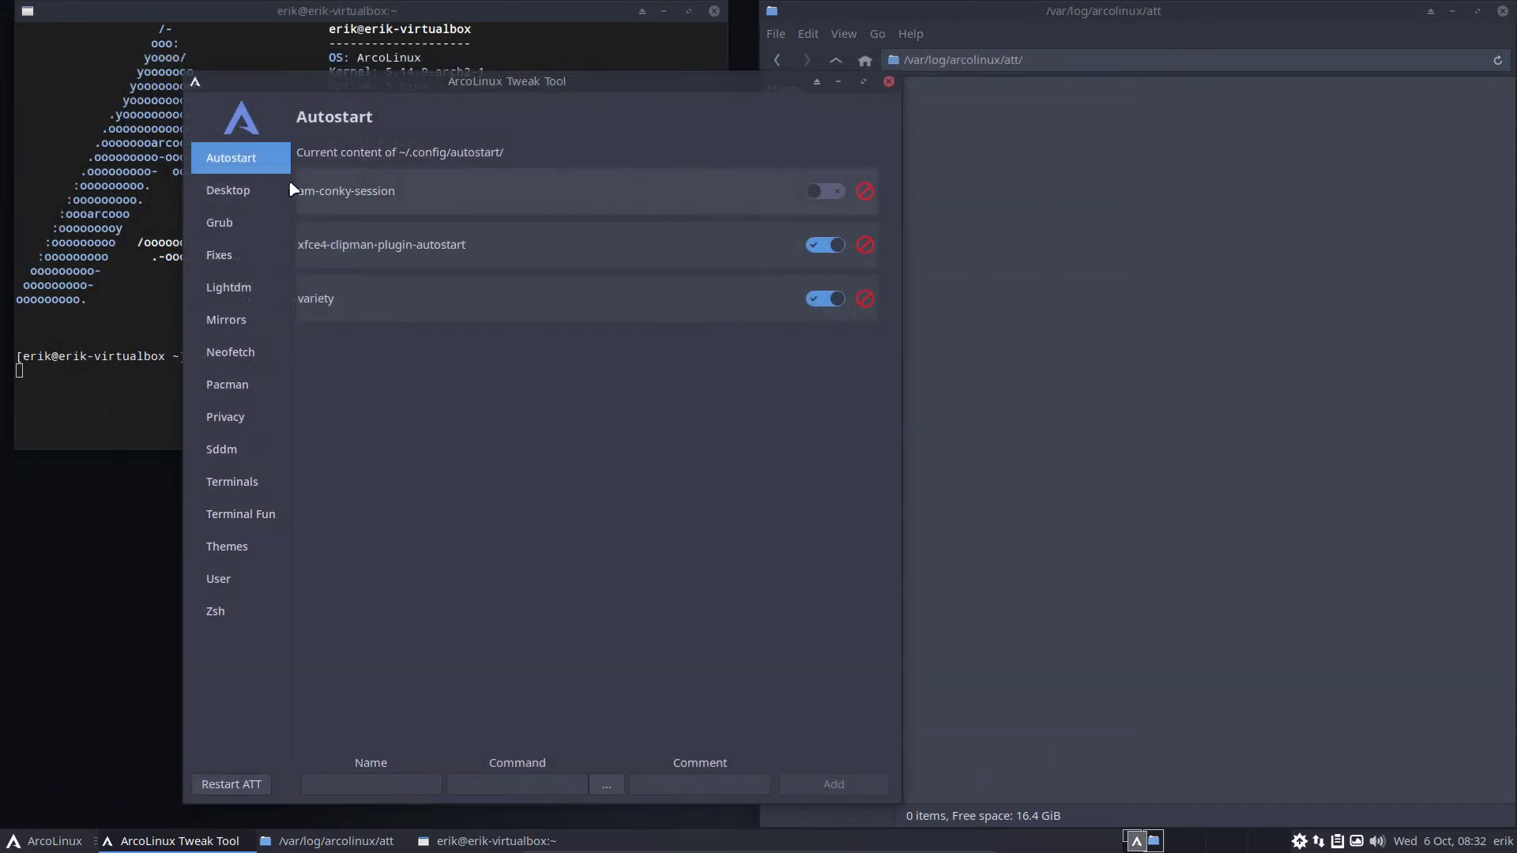
{"action": "left_click", "coordinate": [245, 189]}
{"action": "left_click", "coordinate": [382, 190]}
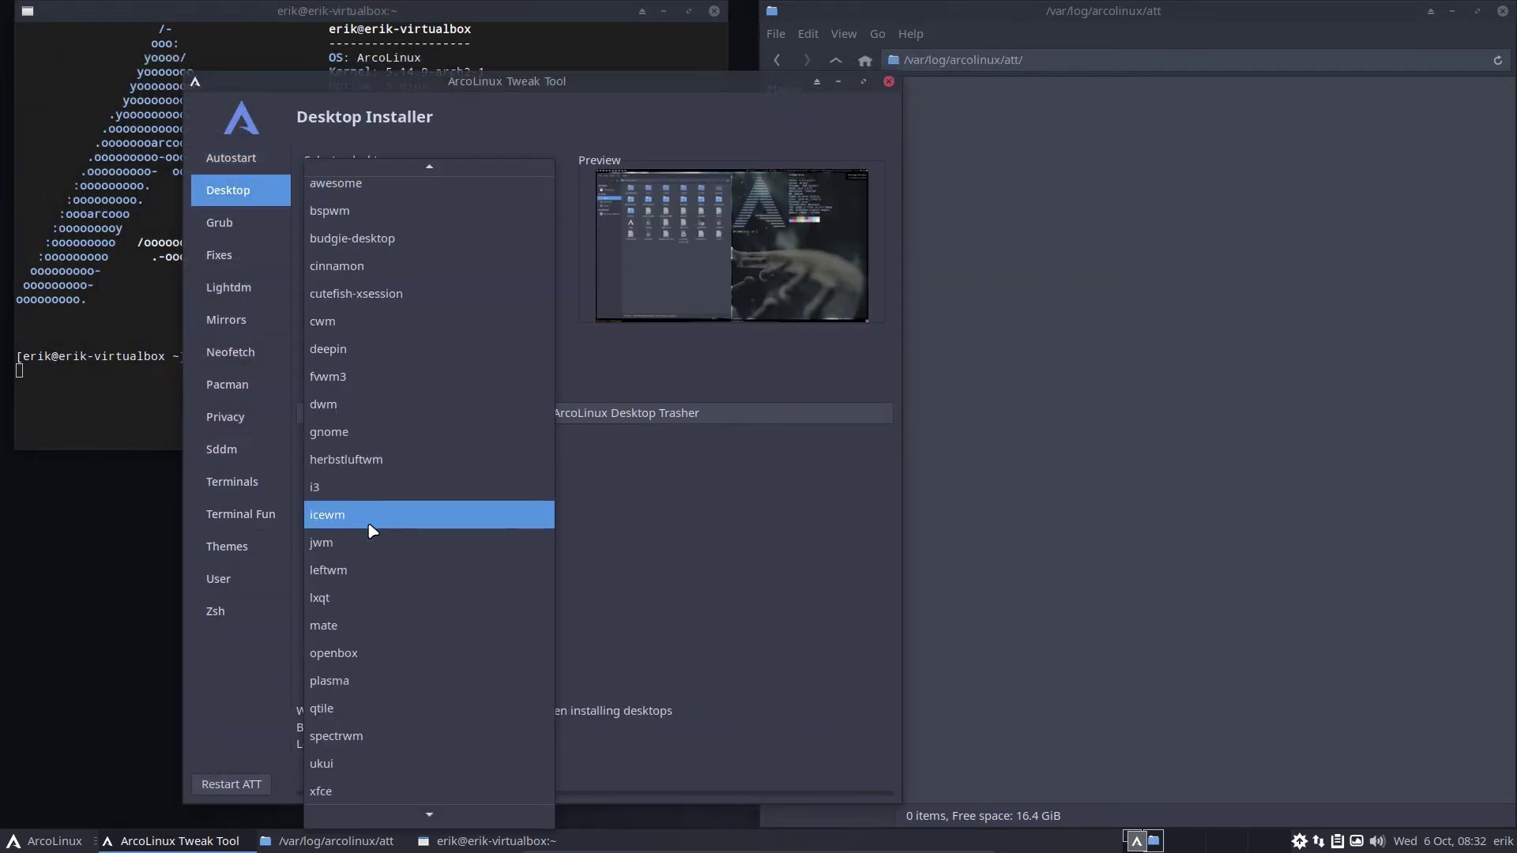
{"action": "left_click", "coordinate": [374, 566]}
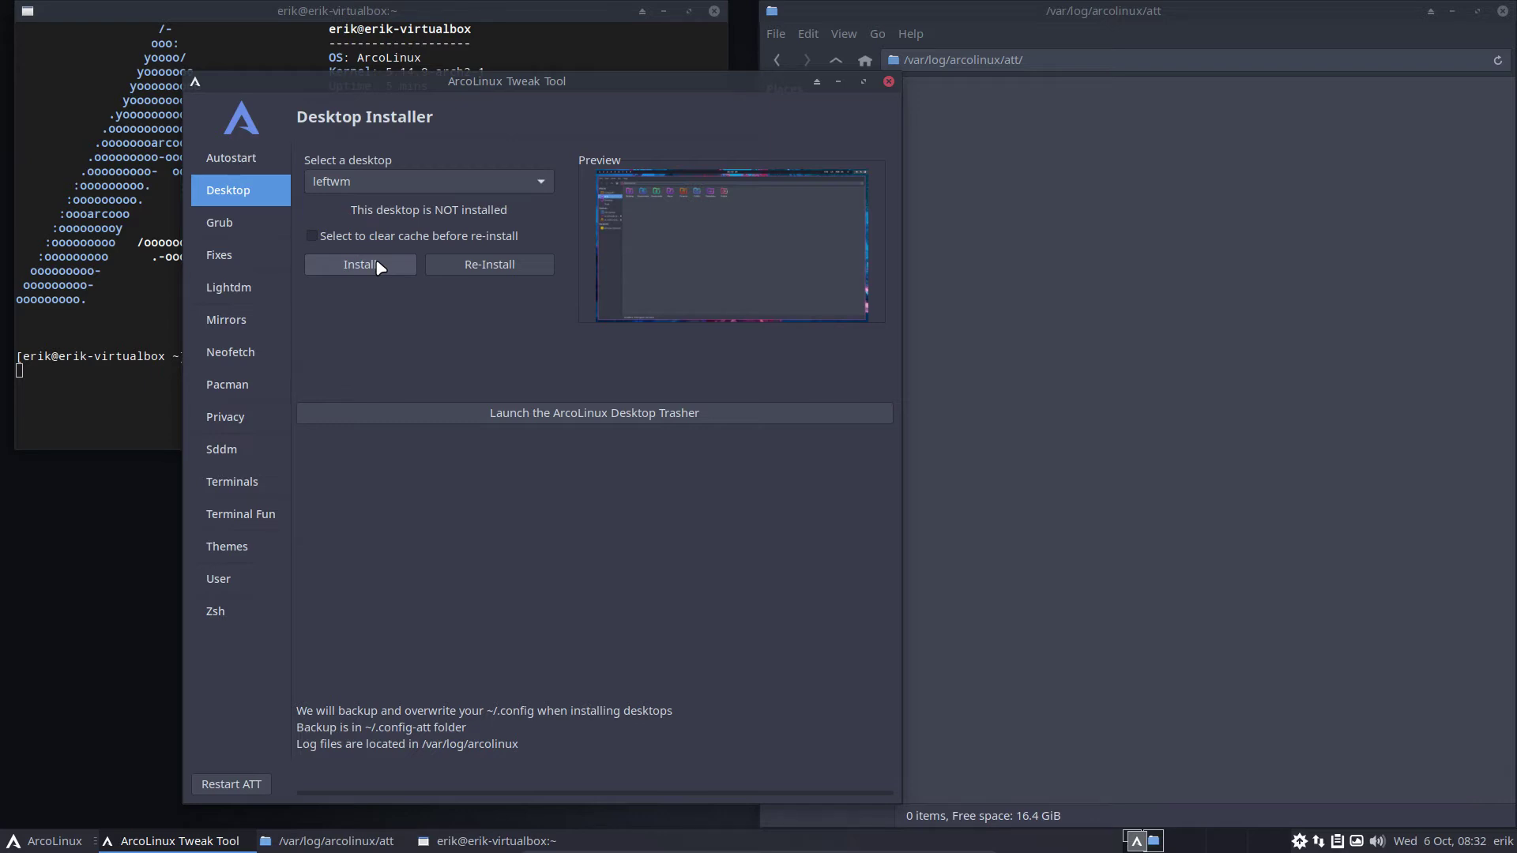
Install leftwm, watch the terminal output, then select both att log files and right-click them.
{"action": "left_click", "coordinate": [379, 267]}
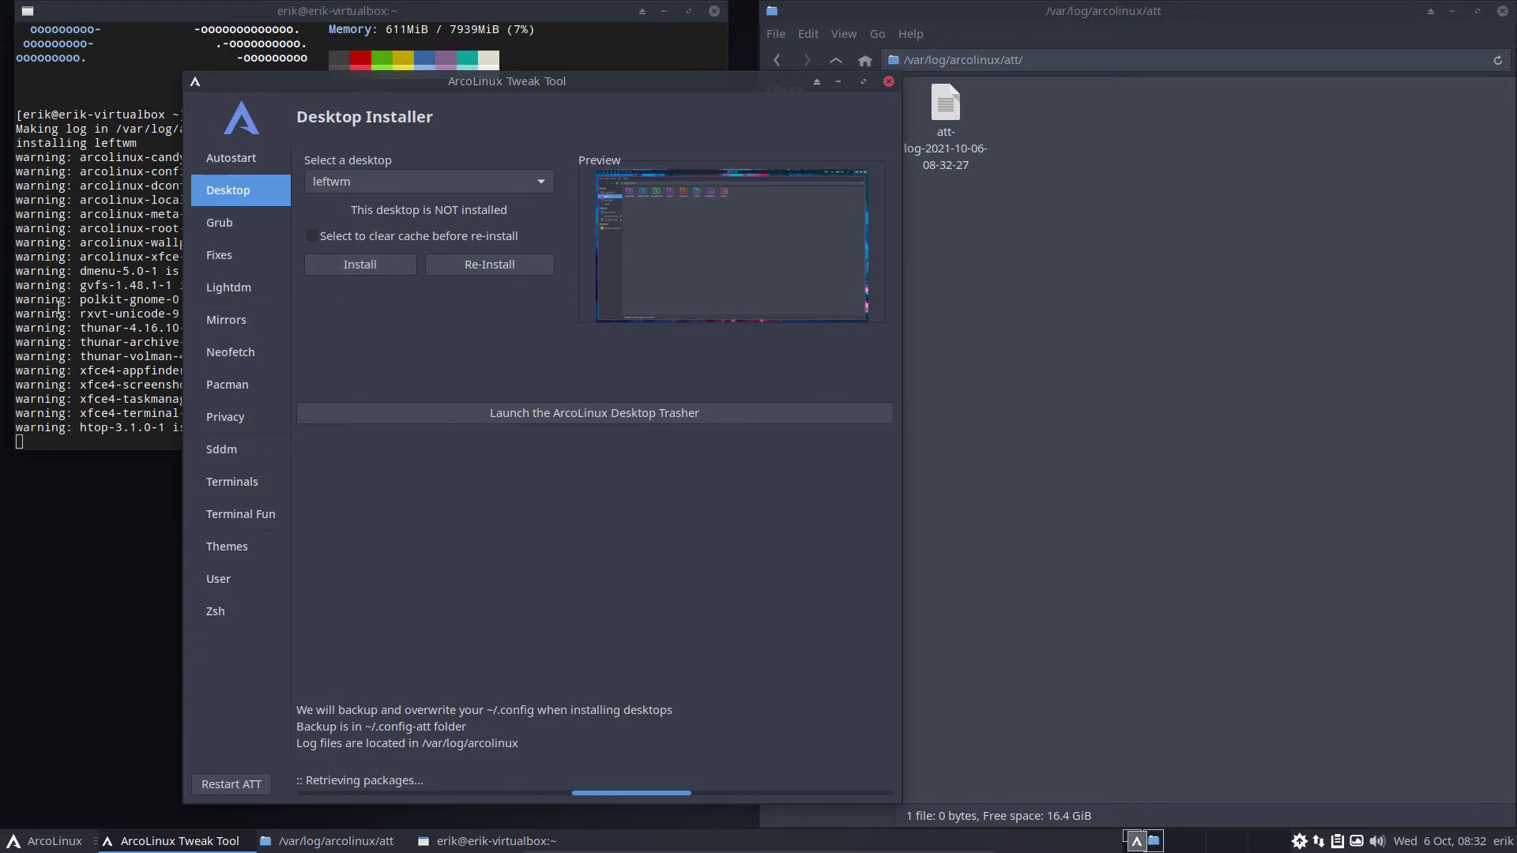
{"action": "left_click", "coordinate": [79, 215]}
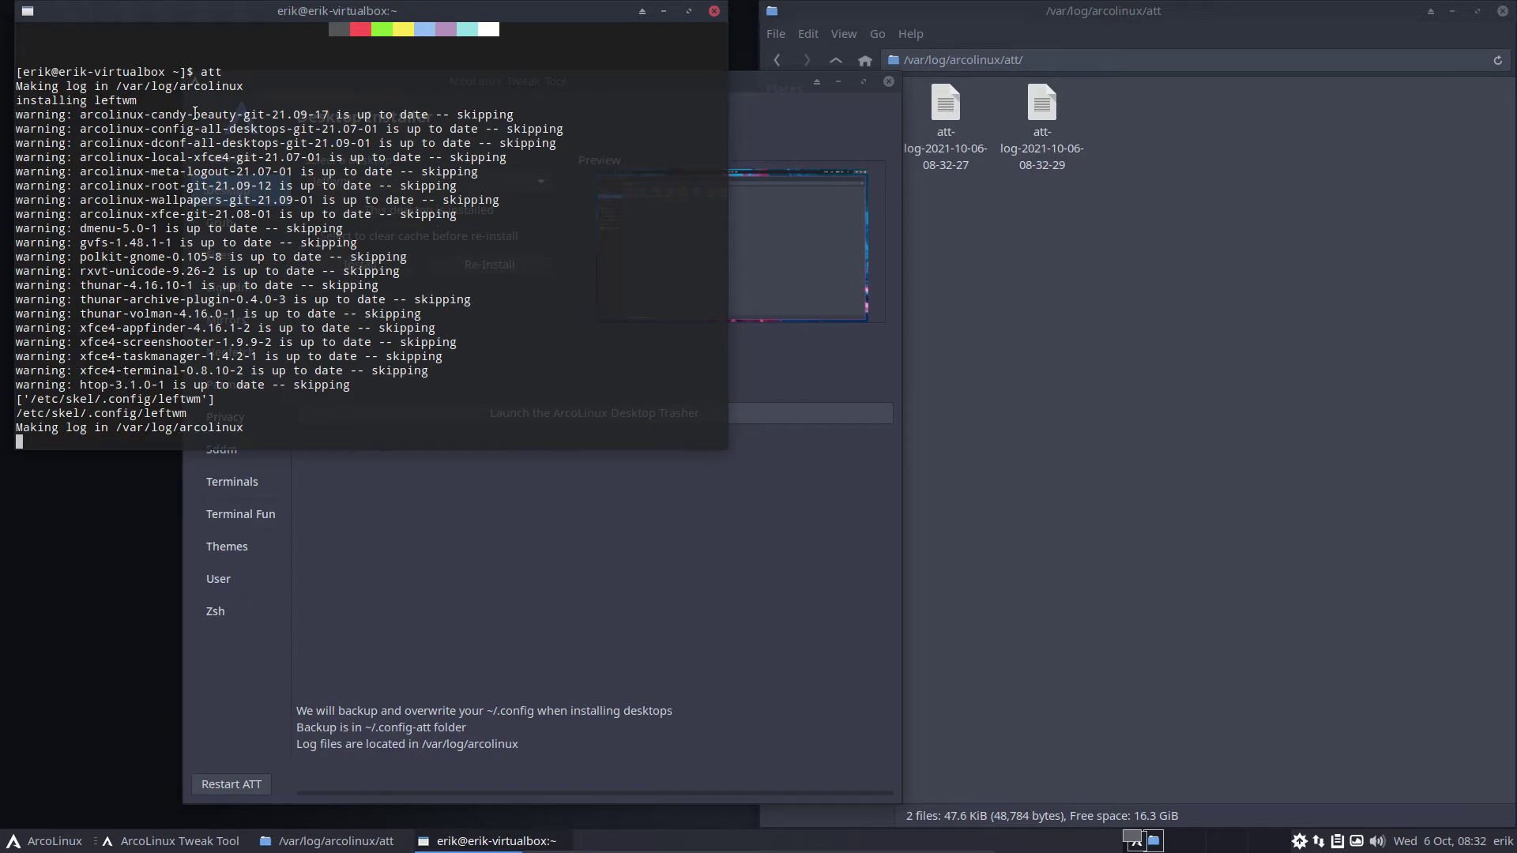
{"action": "left_click", "coordinate": [1217, 229]}
{"action": "left_click_drag", "start_coordinate": [930, 216], "coordinate": [1073, 153]}
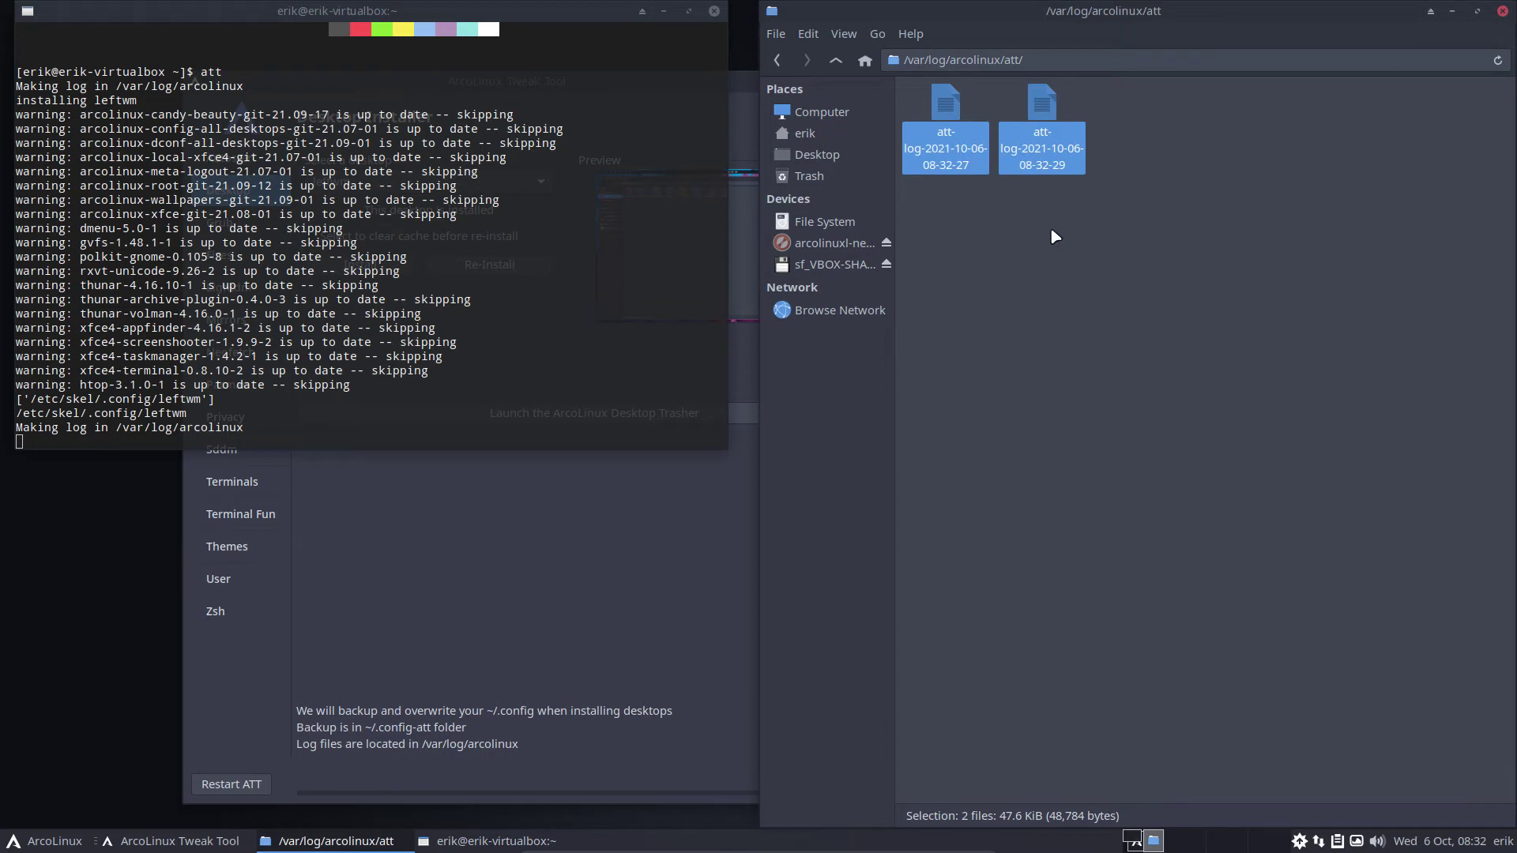
{"action": "right_click", "coordinate": [1040, 150]}
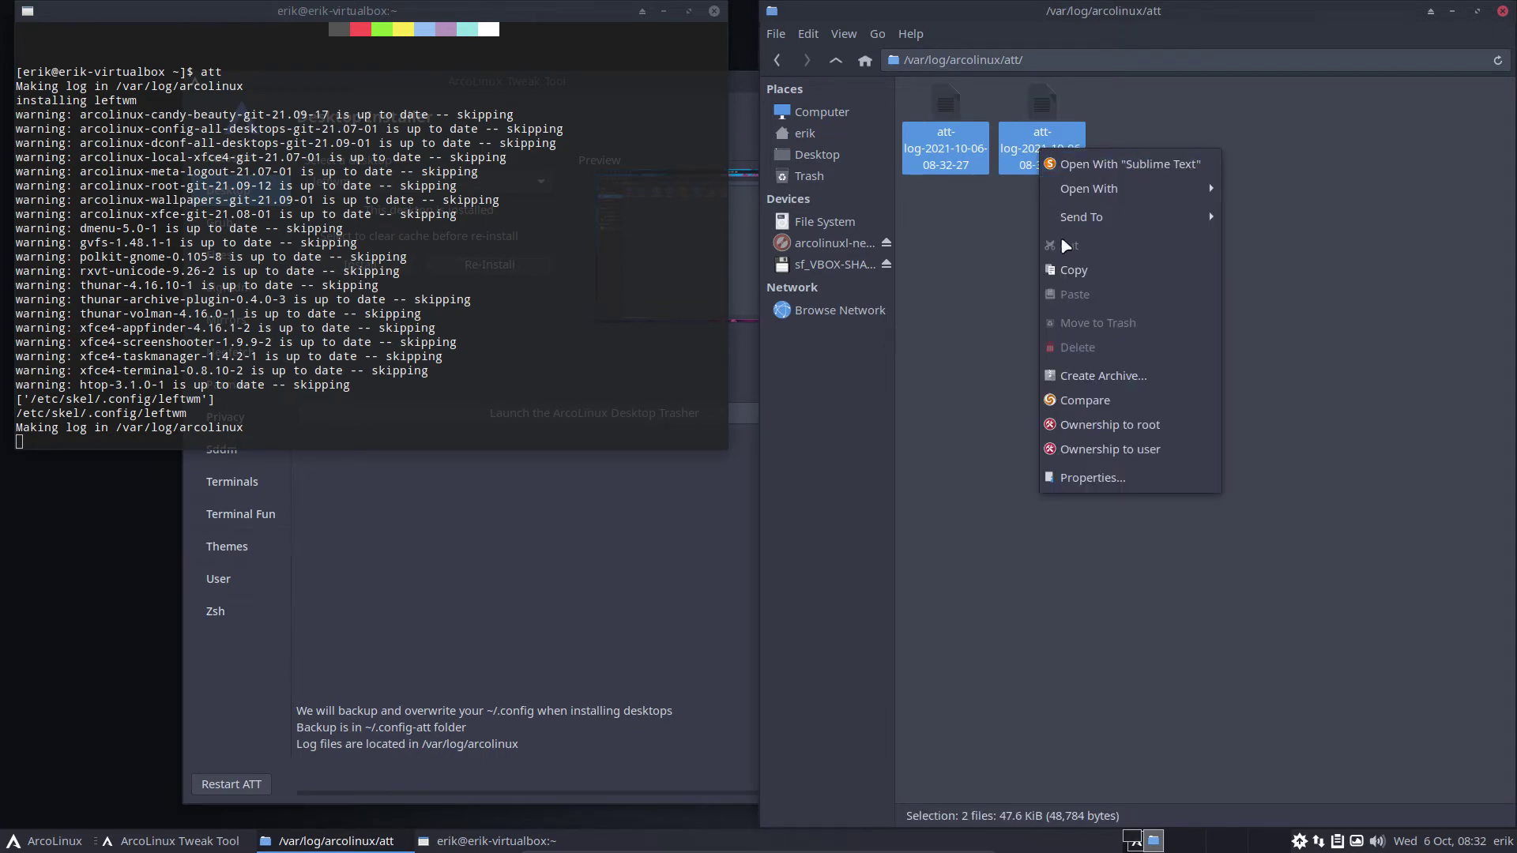
{"action": "left_click", "coordinate": [1084, 399]}
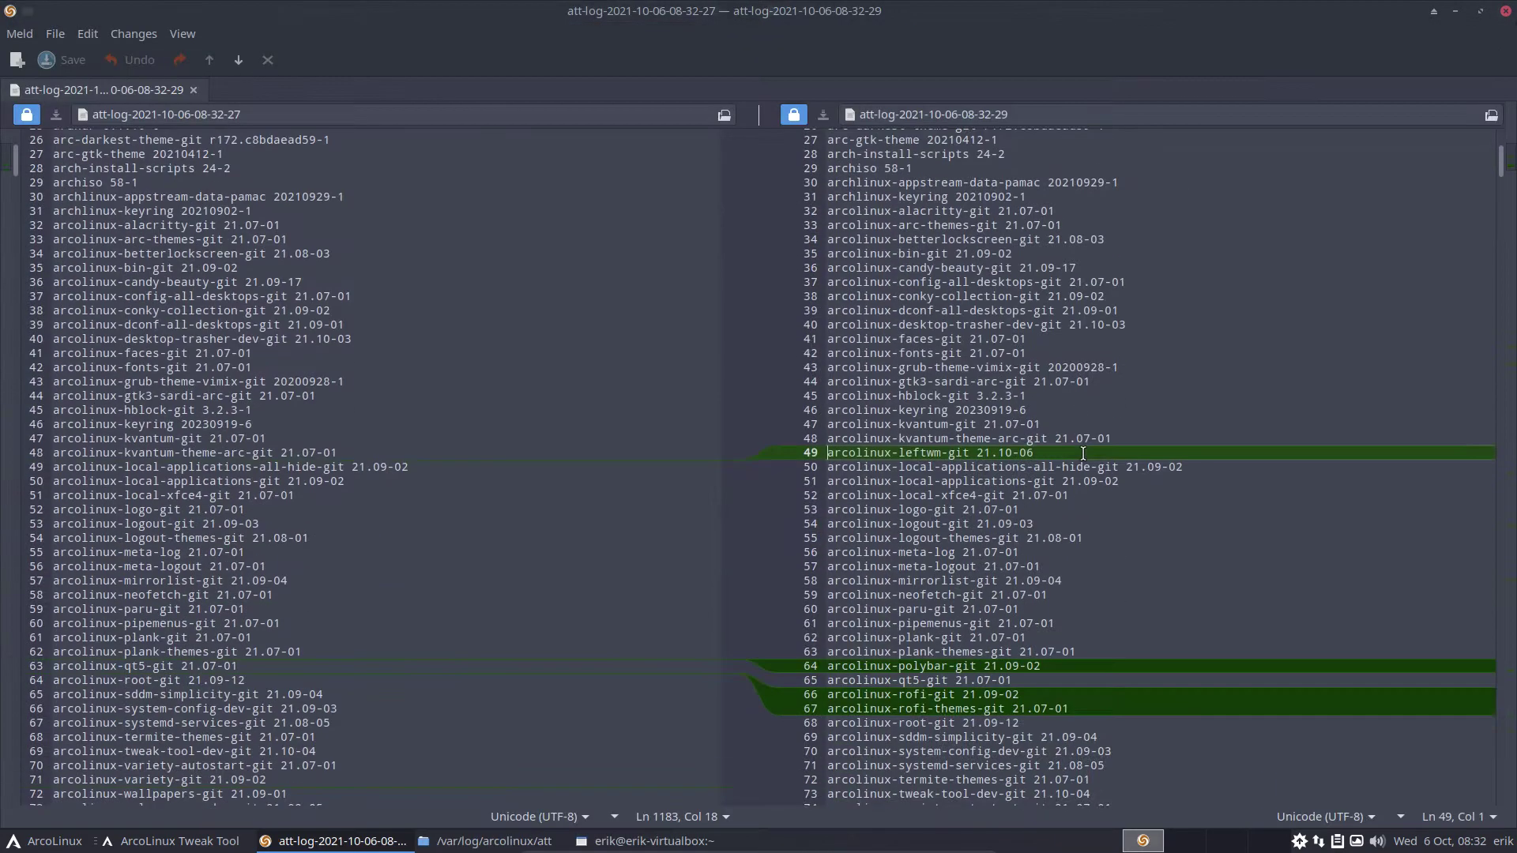
{"action": "left_click_drag", "start_coordinate": [1056, 454], "coordinate": [817, 455]}
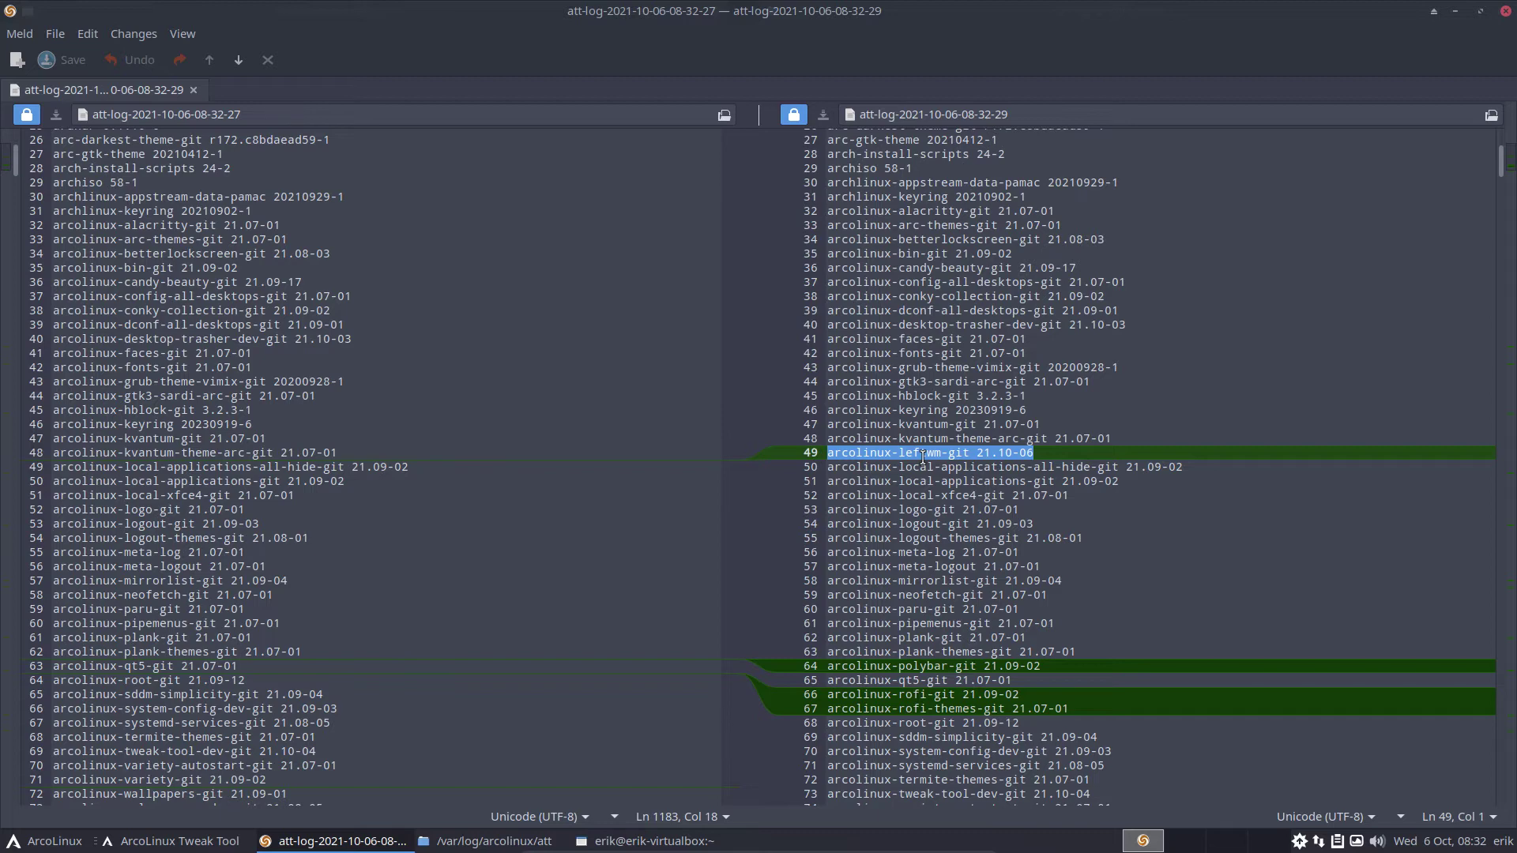
{"action": "scroll", "coordinate": [922, 457], "scroll_direction": "down", "scroll_amount": 5}
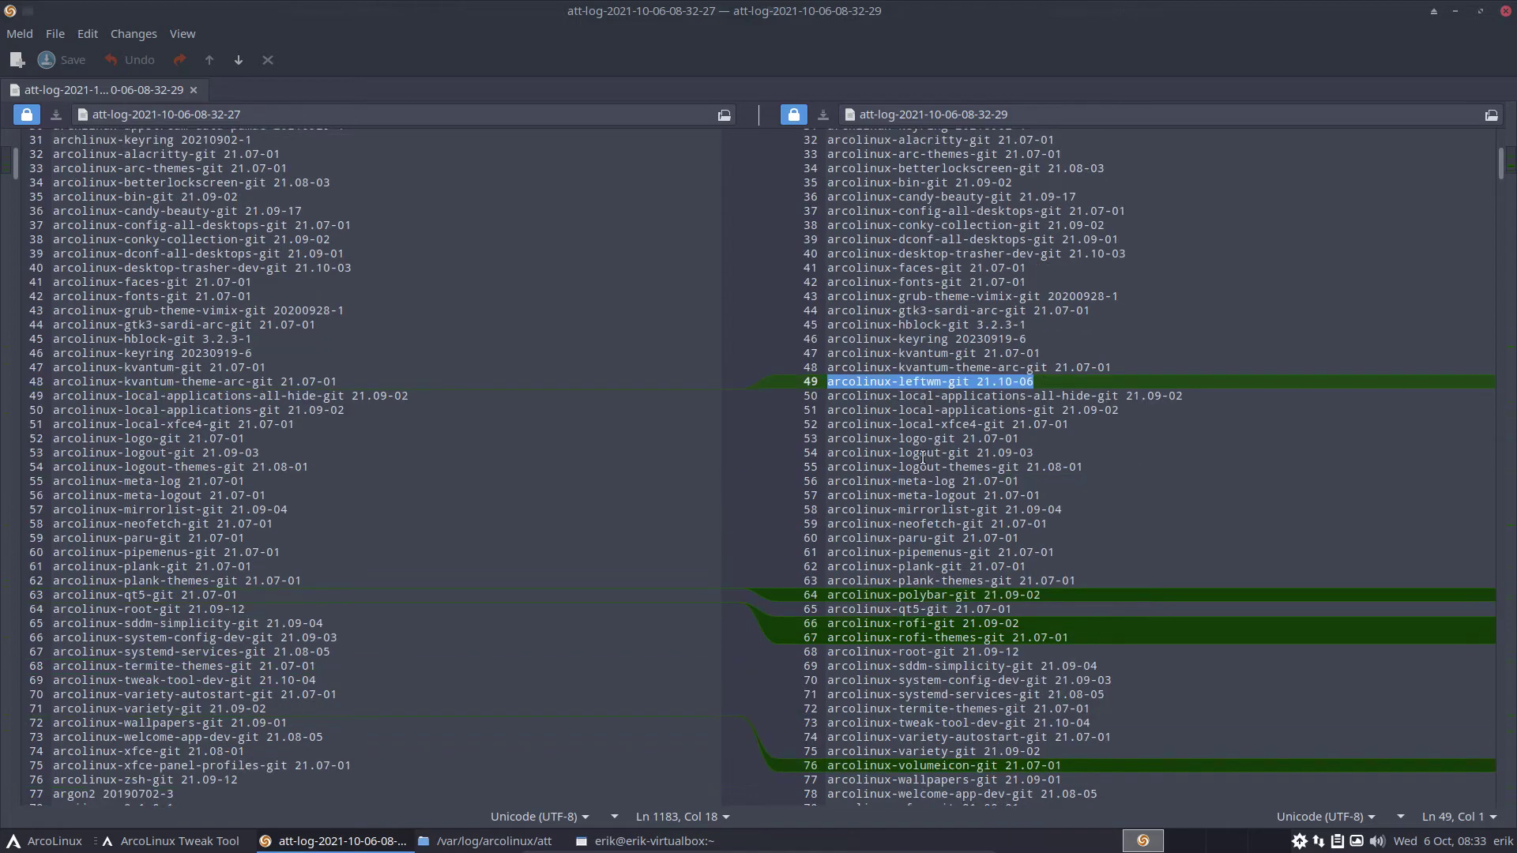
{"action": "double_click", "coordinate": [930, 452]}
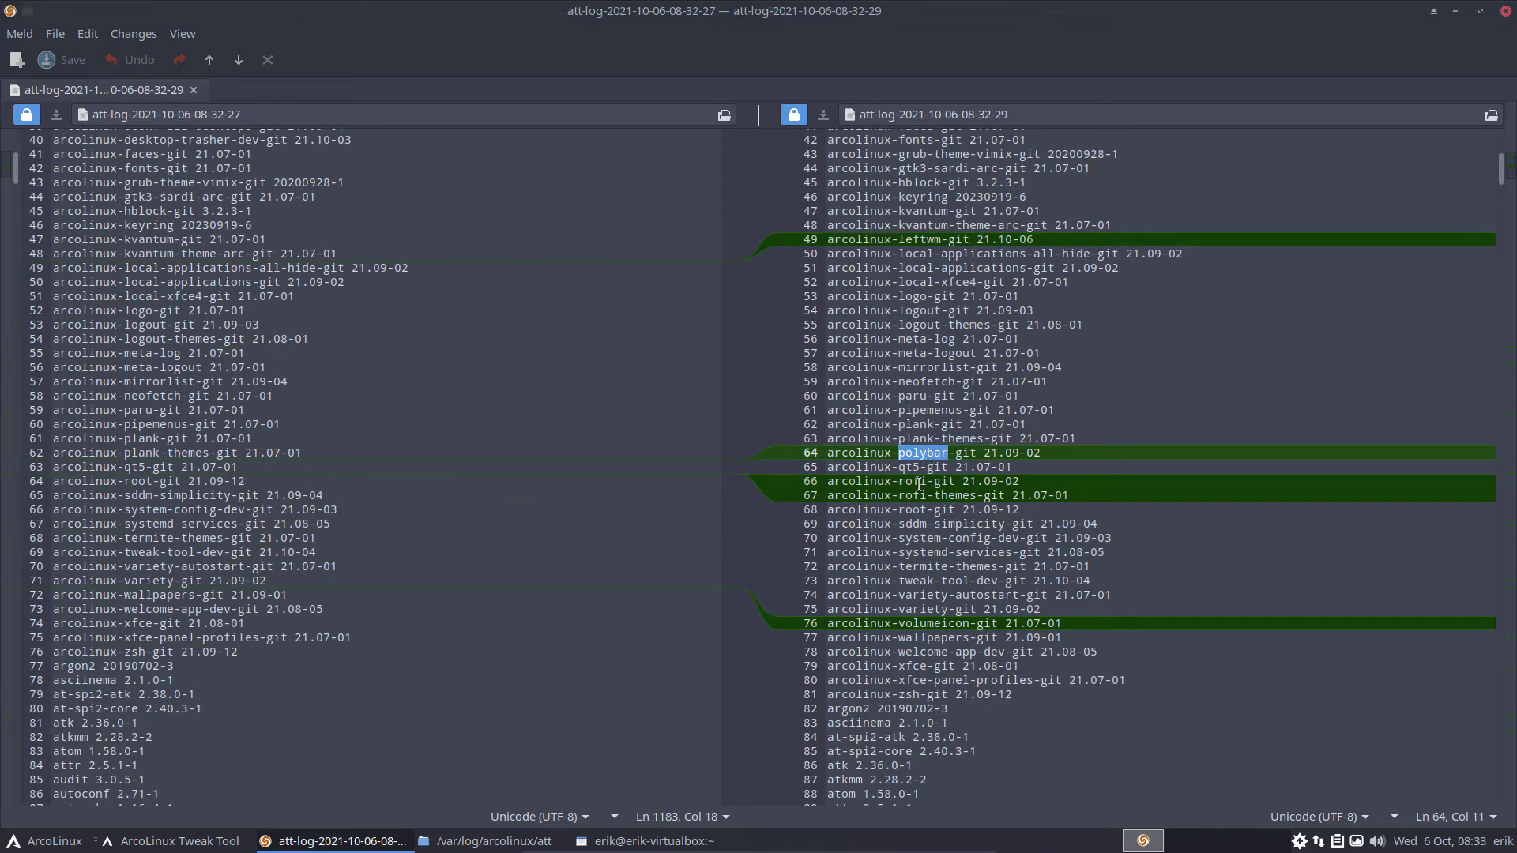
{"action": "double_click", "coordinate": [917, 482]}
{"action": "scroll", "coordinate": [928, 606], "scroll_direction": "down", "scroll_amount": 20}
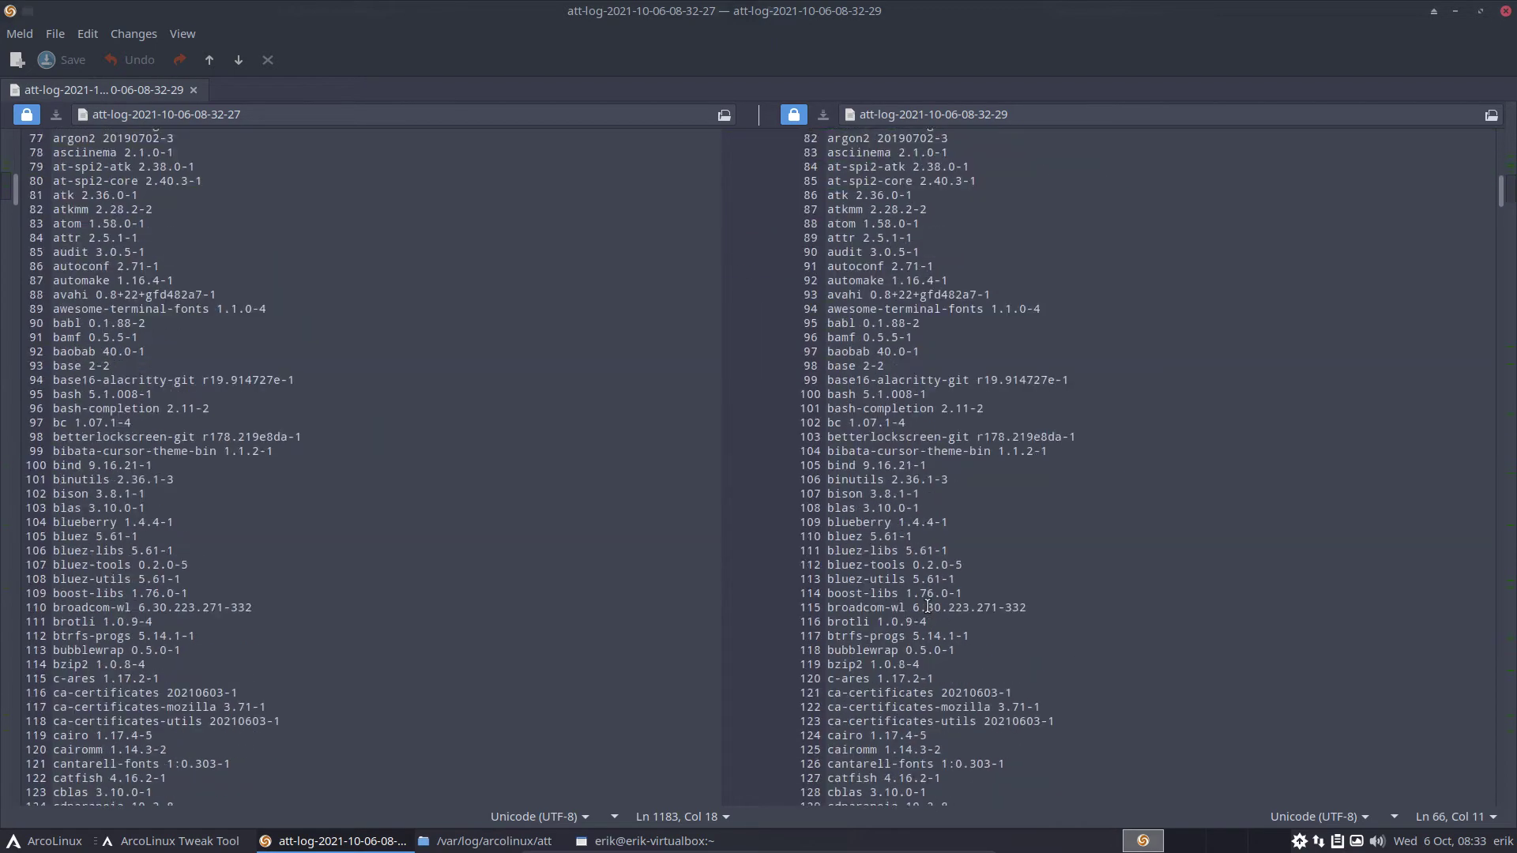
{"action": "scroll", "coordinate": [928, 606], "scroll_direction": "down", "scroll_amount": 20}
{"action": "scroll", "coordinate": [927, 606], "scroll_direction": "down", "scroll_amount": 8}
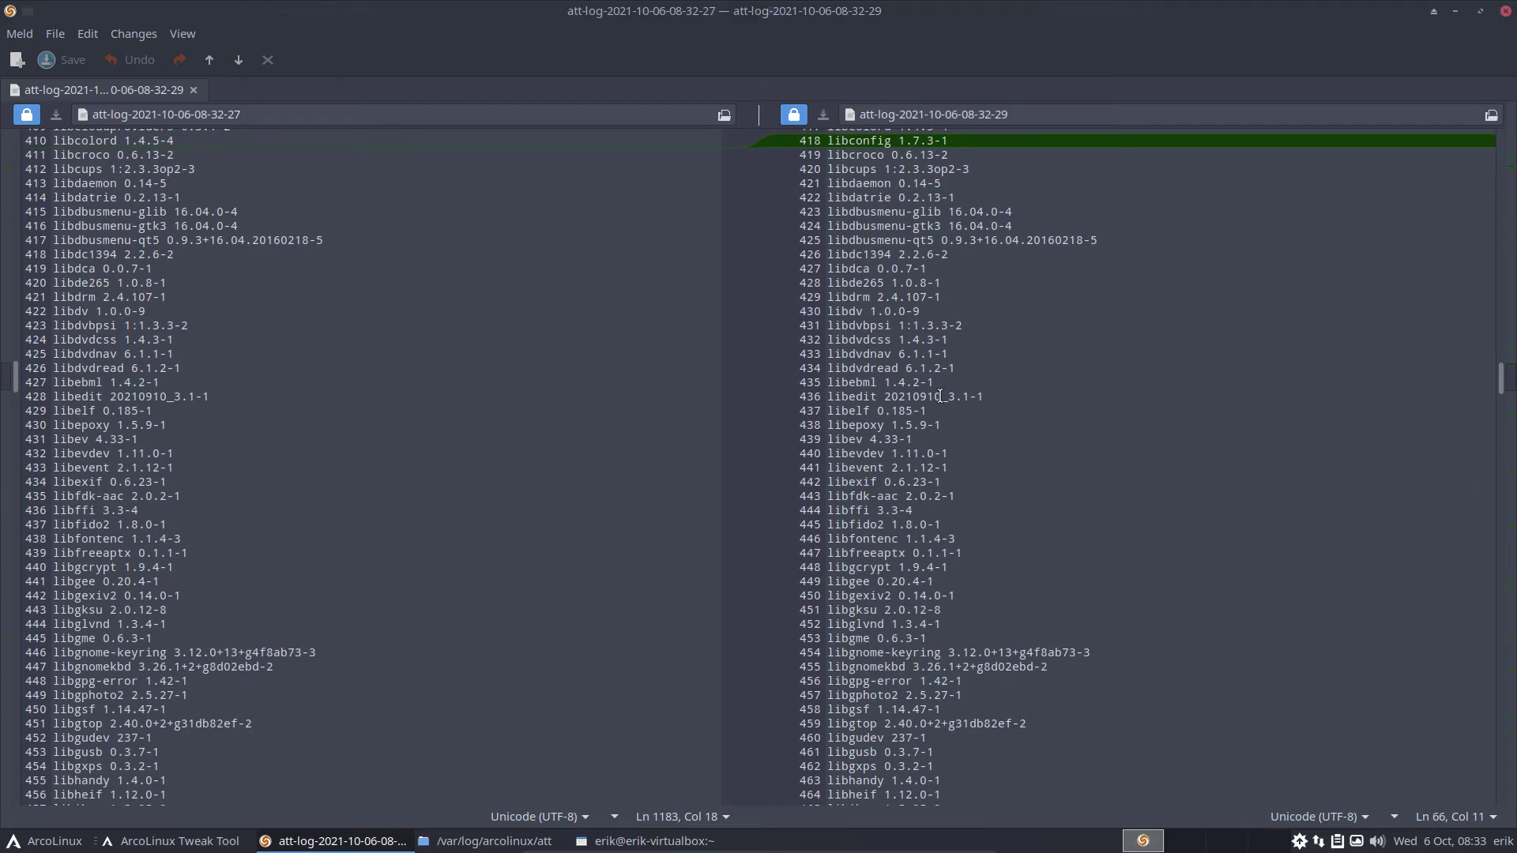
{"action": "scroll", "coordinate": [940, 396], "scroll_direction": "down", "scroll_amount": 20}
{"action": "scroll", "coordinate": [940, 396], "scroll_direction": "down", "scroll_amount": 20}
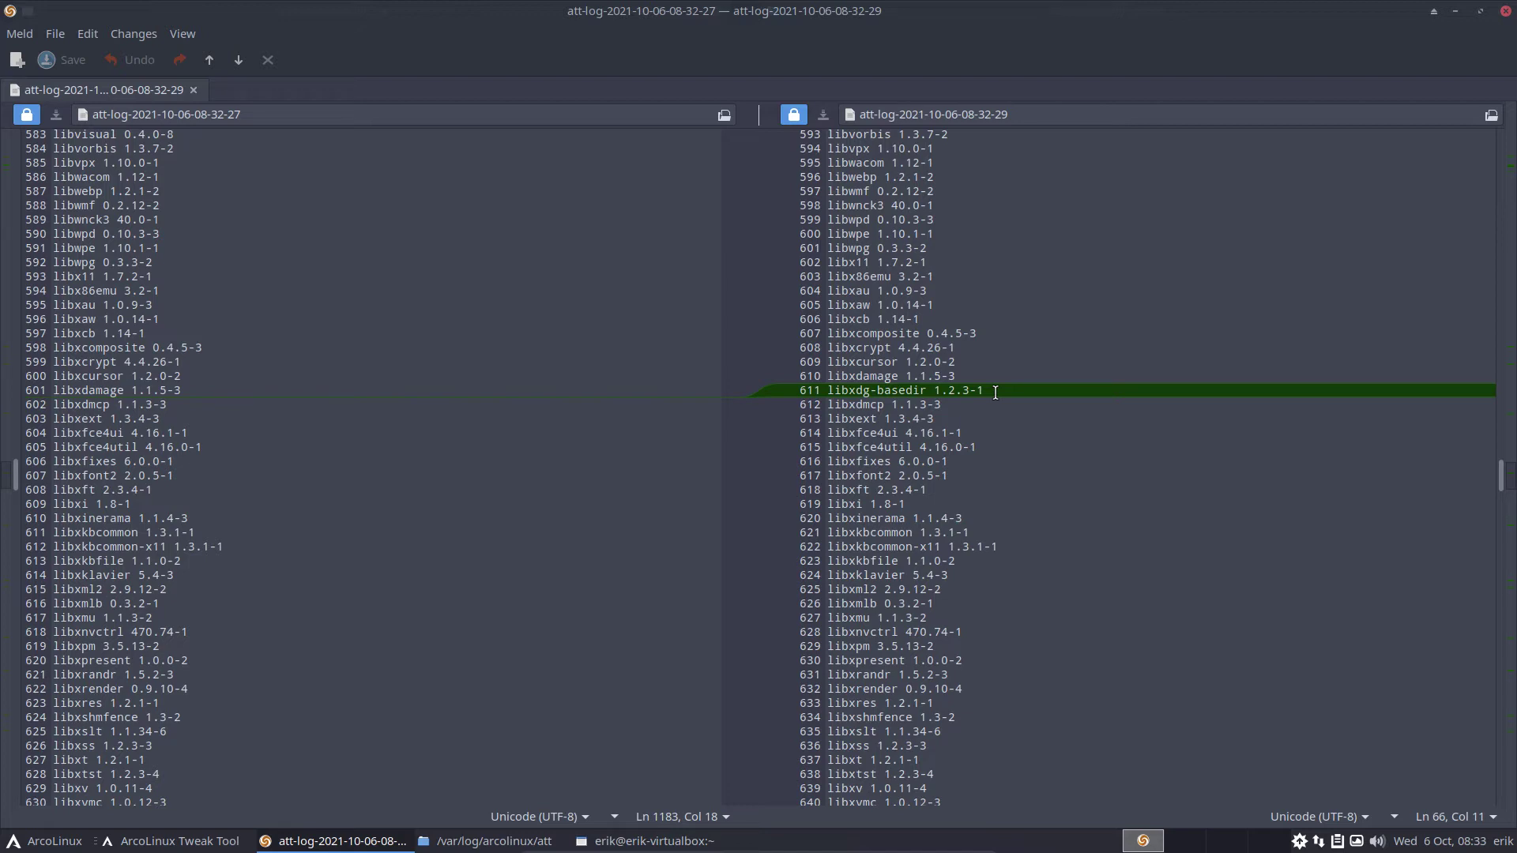
Close the Meld log comparison window.
{"action": "left_click", "coordinate": [1506, 14]}
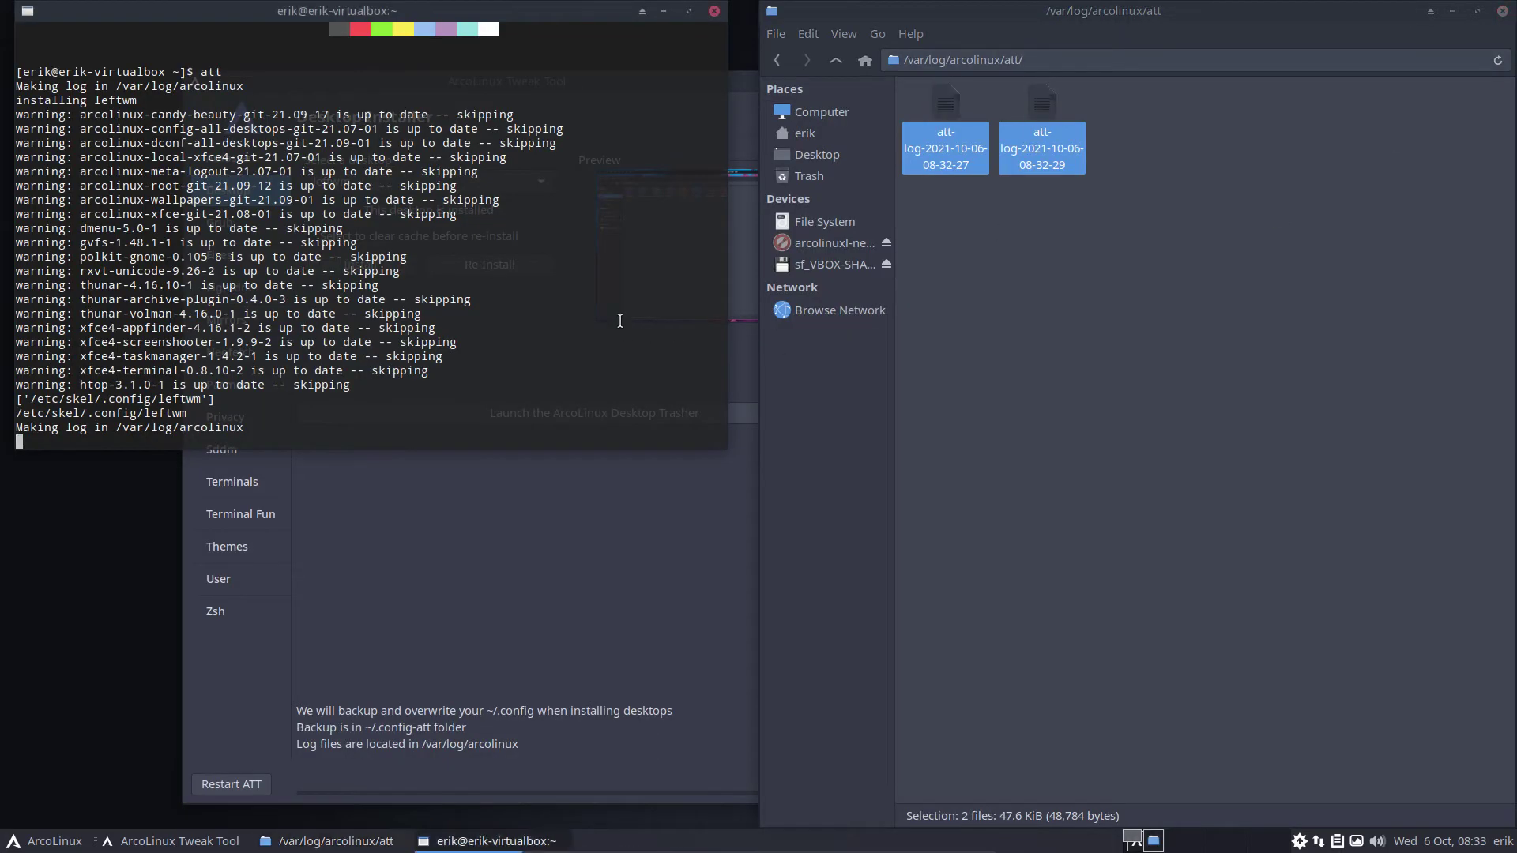
Close the launching terminal, authenticate, remove the stale lock file and re-authenticate Tweak Tool.
{"action": "left_click", "coordinate": [715, 11]}
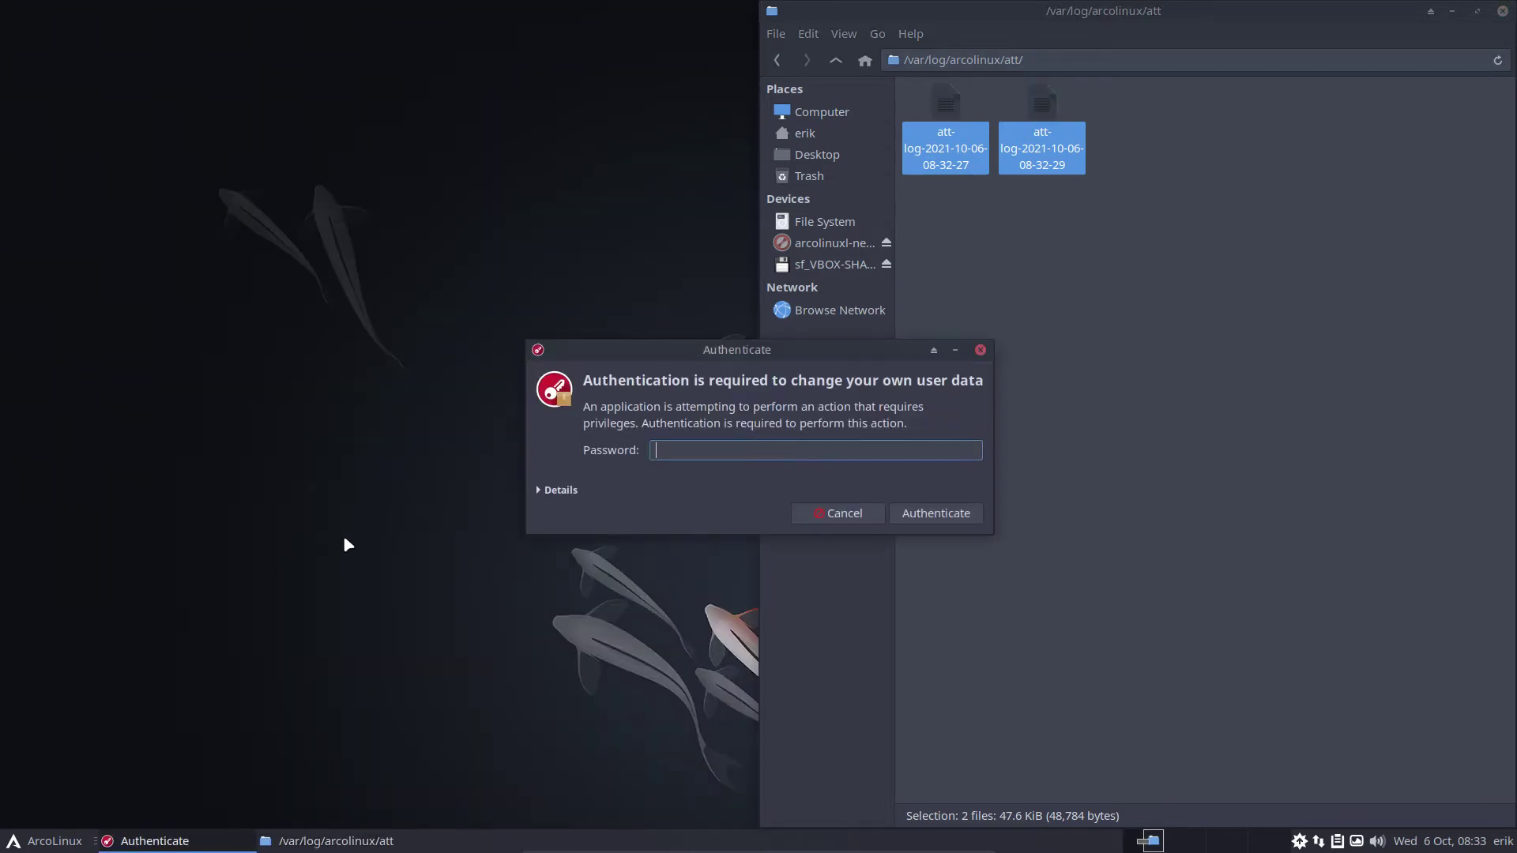
{"action": "type", "text": "****"}
{"action": "key", "text": "Return"}
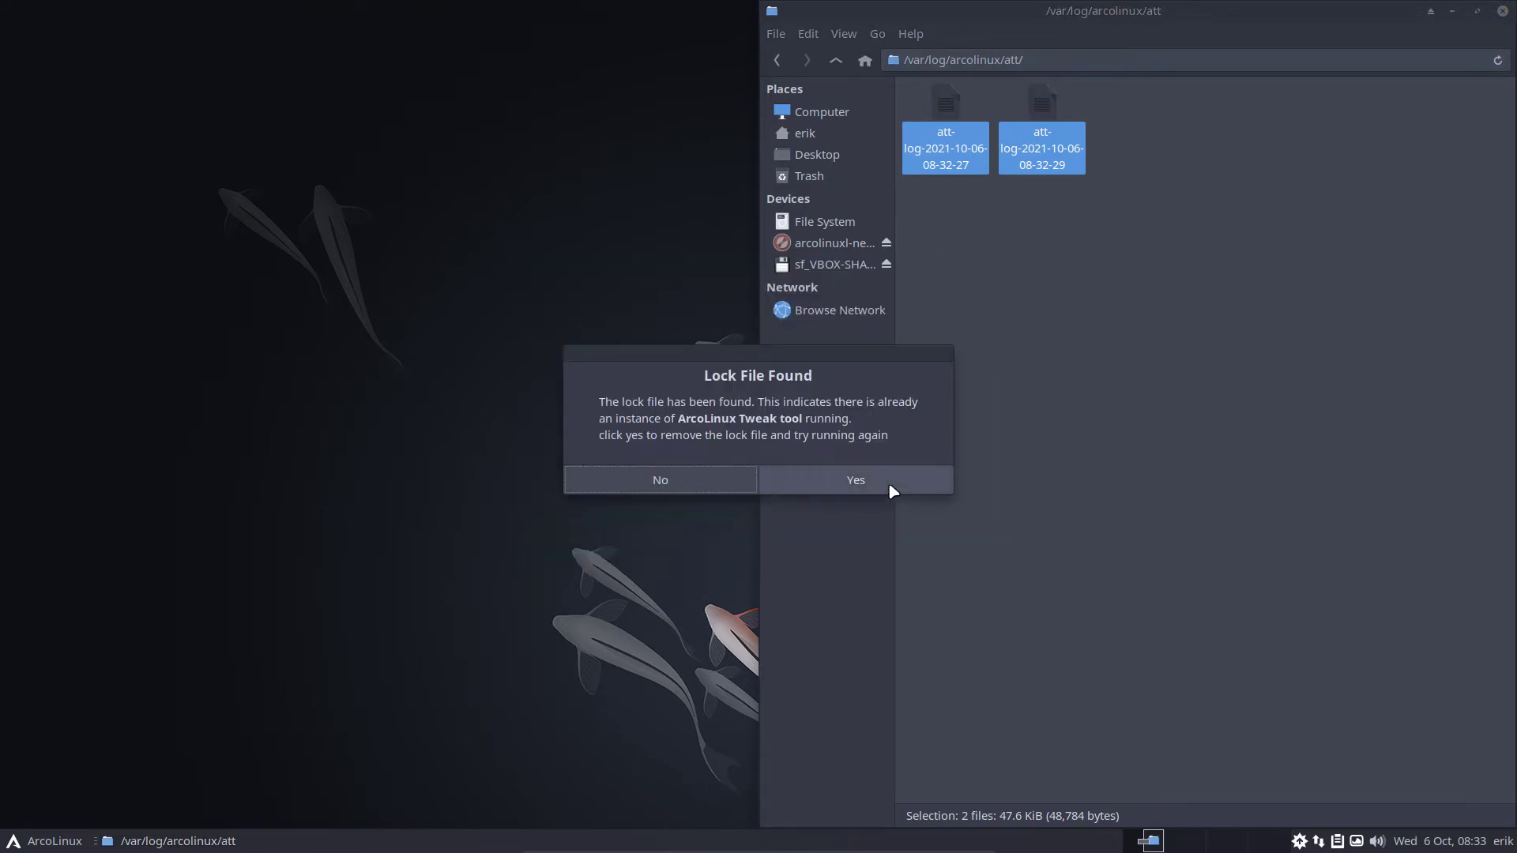
{"action": "left_click", "coordinate": [835, 480]}
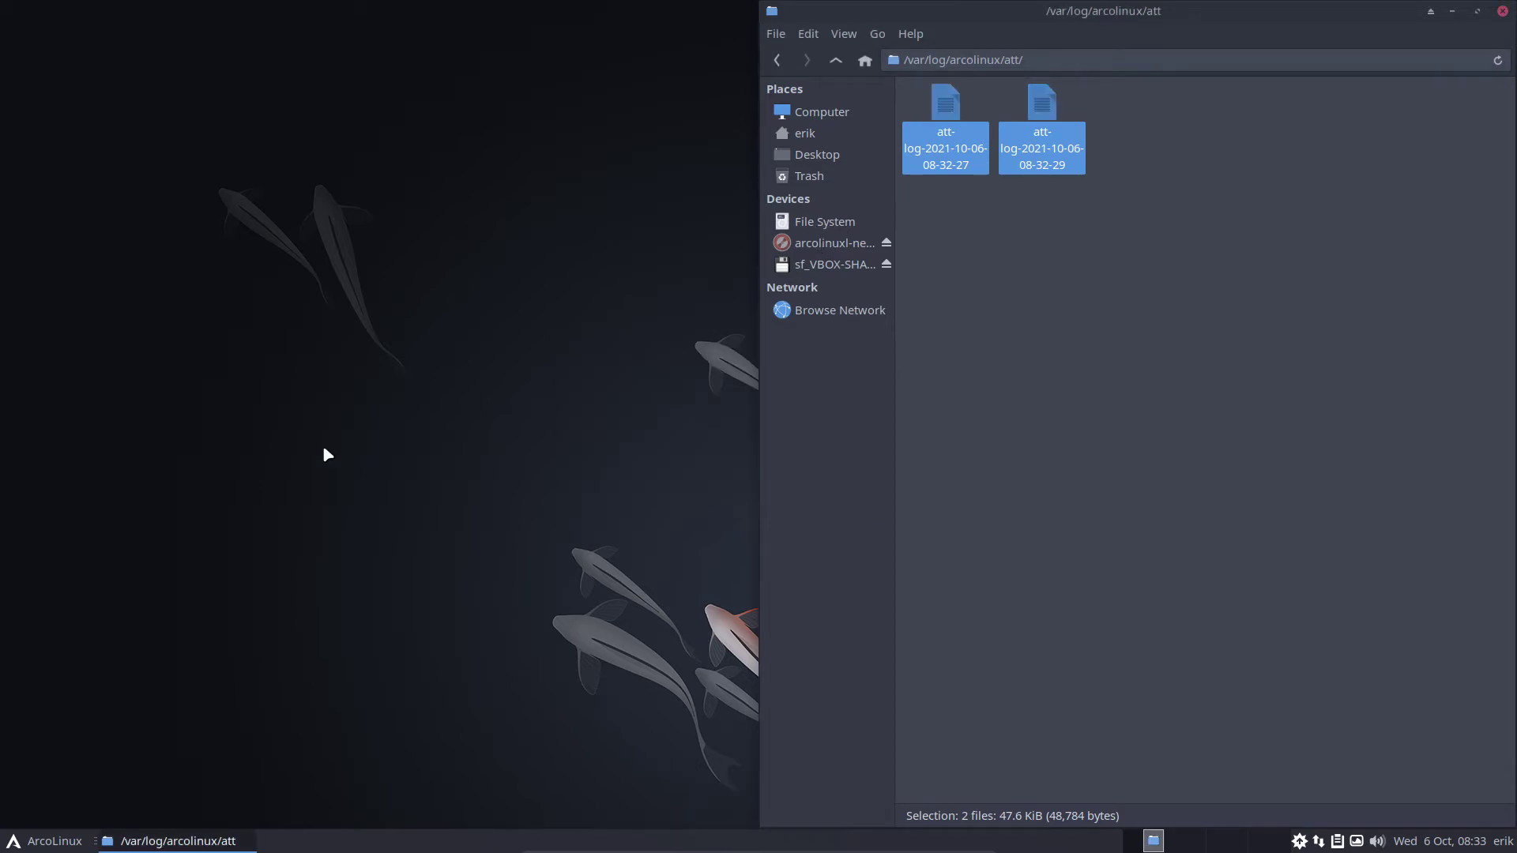
{"action": "type", "text": "****"}
{"action": "key", "text": "Return"}
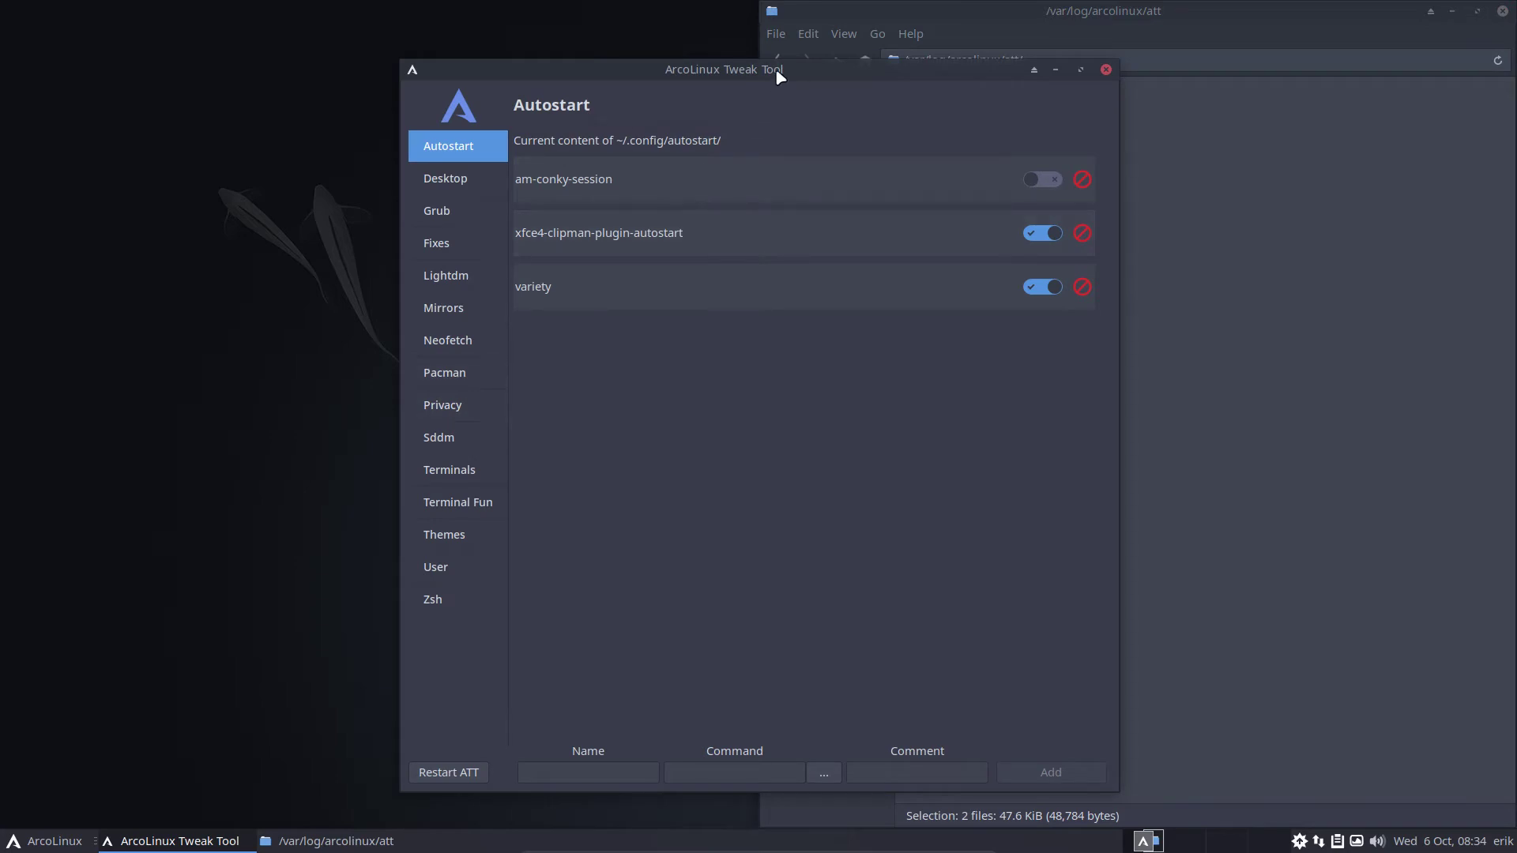
Reopen the Desktop Installer list without changes, then bring up the log out prompt.
{"action": "left_click_drag", "start_coordinate": [778, 75], "coordinate": [468, 45]}
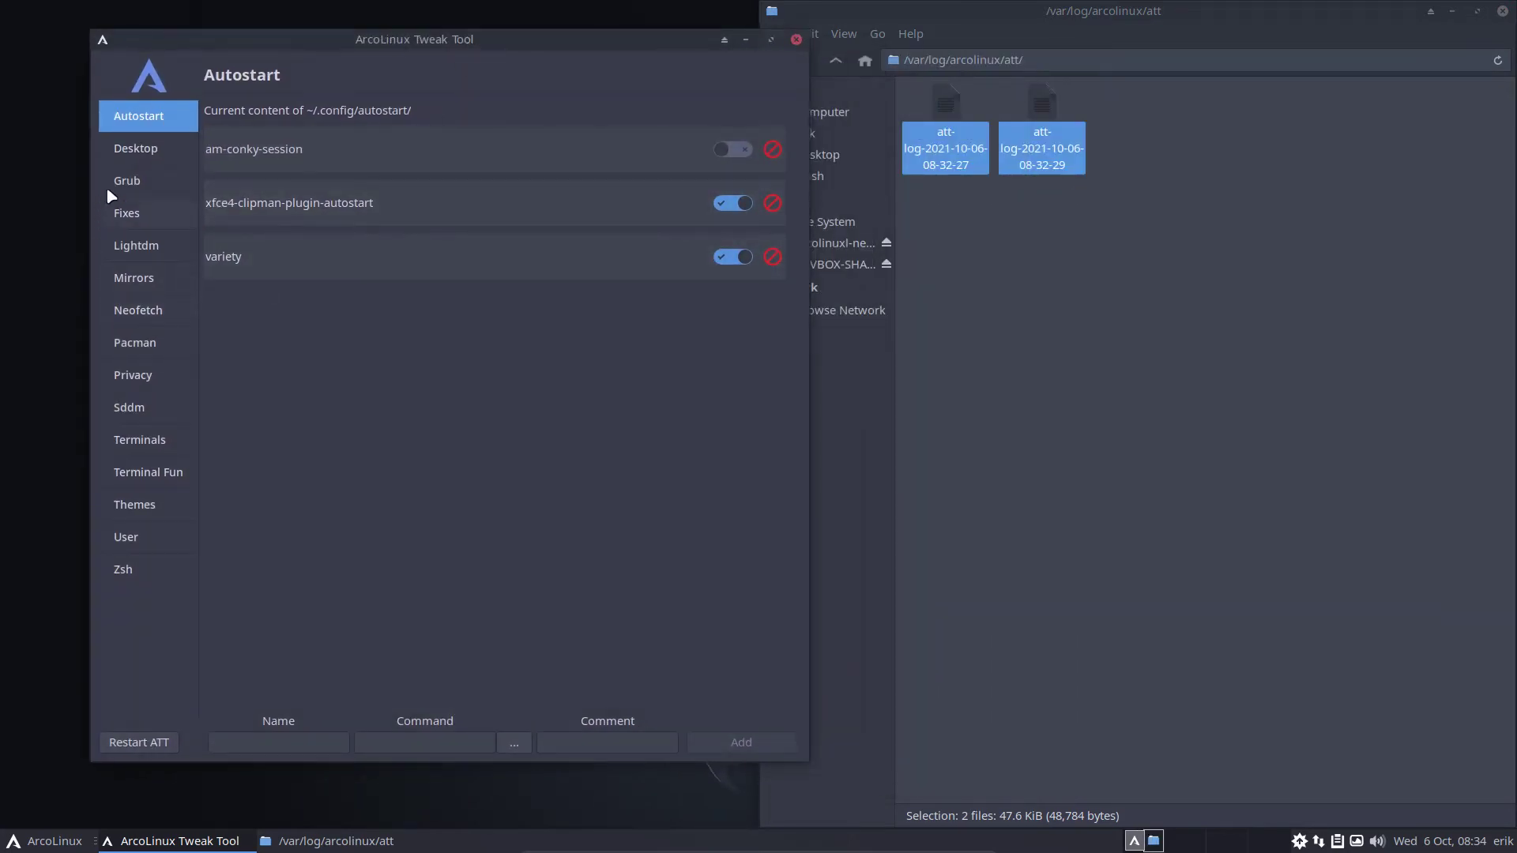
{"action": "left_click", "coordinate": [141, 154]}
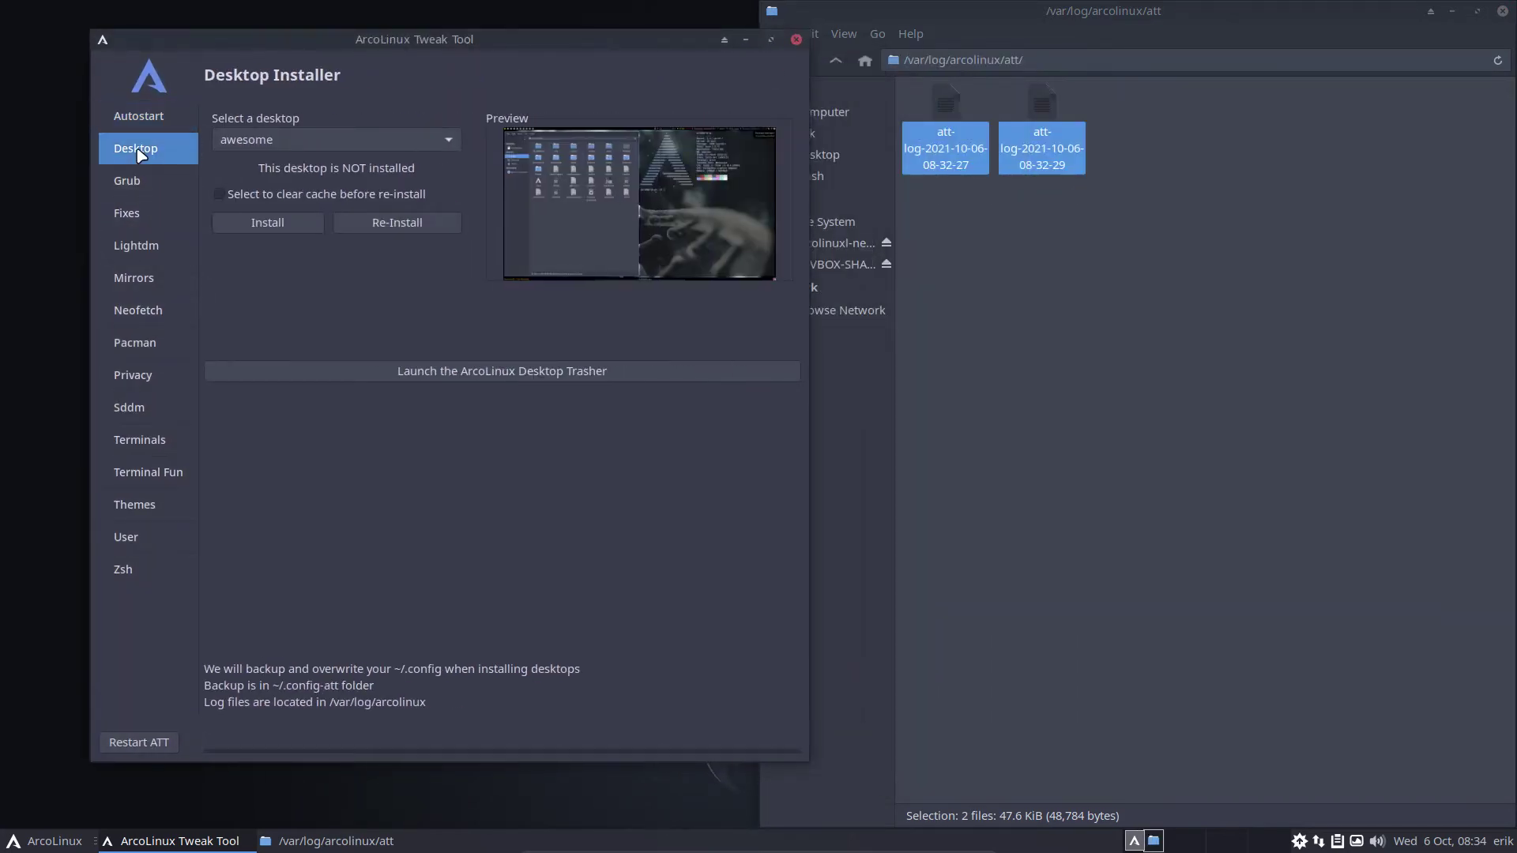
{"action": "left_click", "coordinate": [273, 147]}
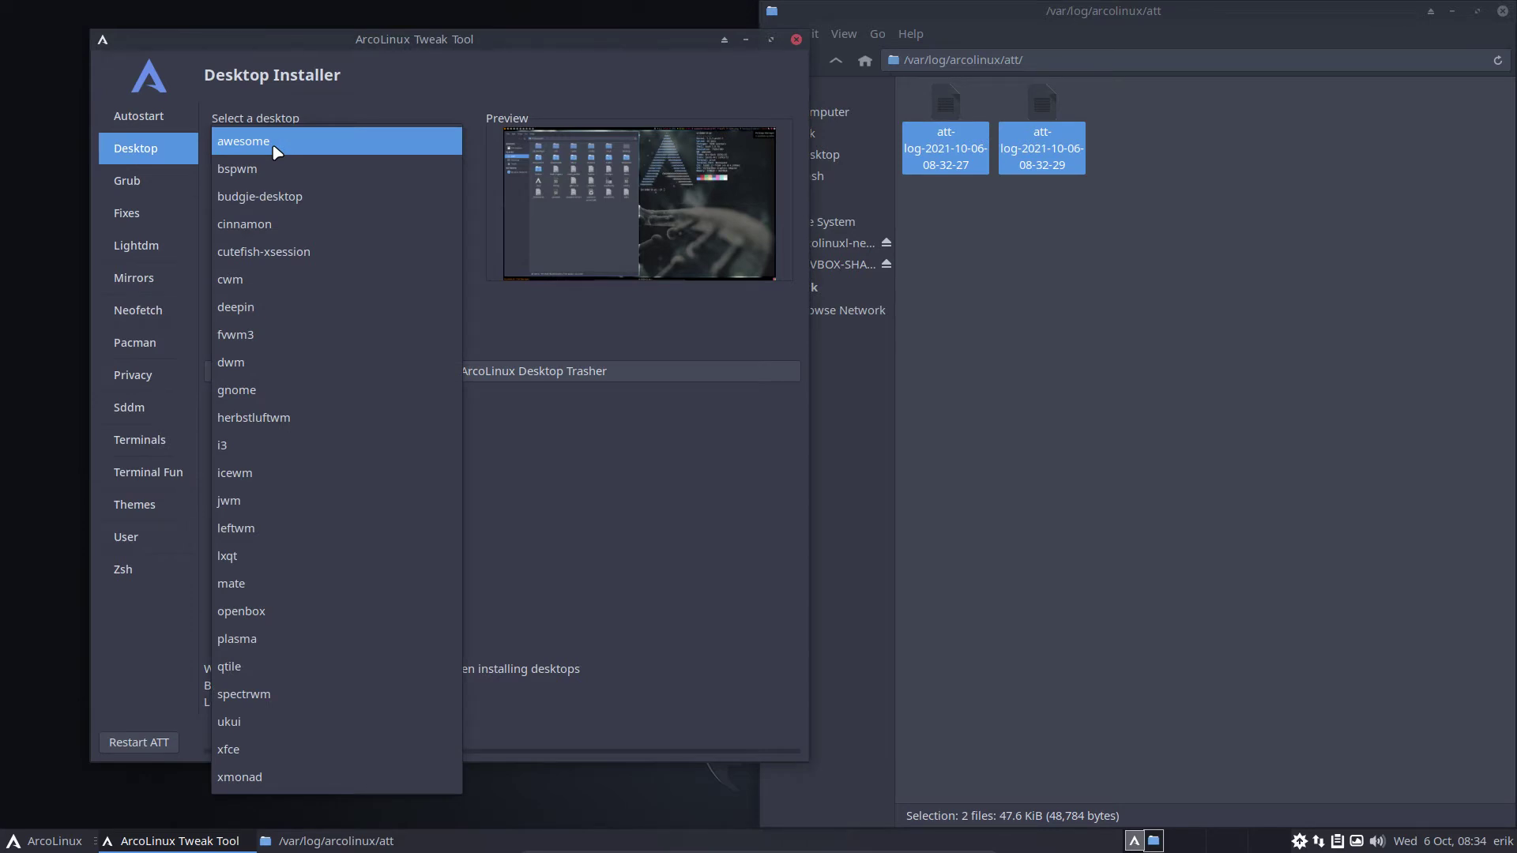
{"action": "left_click", "coordinate": [624, 531]}
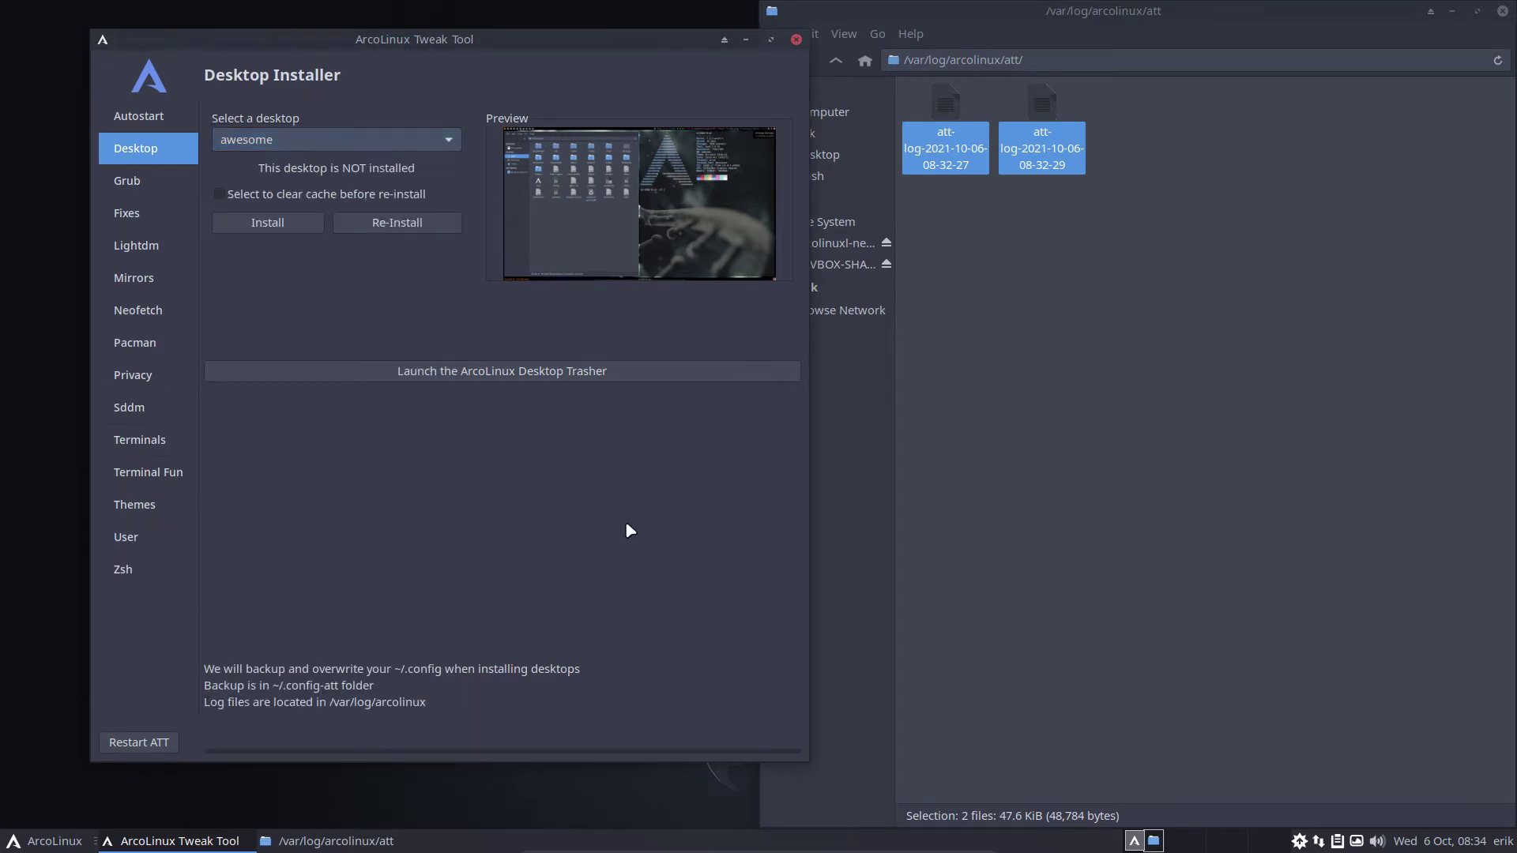
{"action": "left_click", "coordinate": [26, 846]}
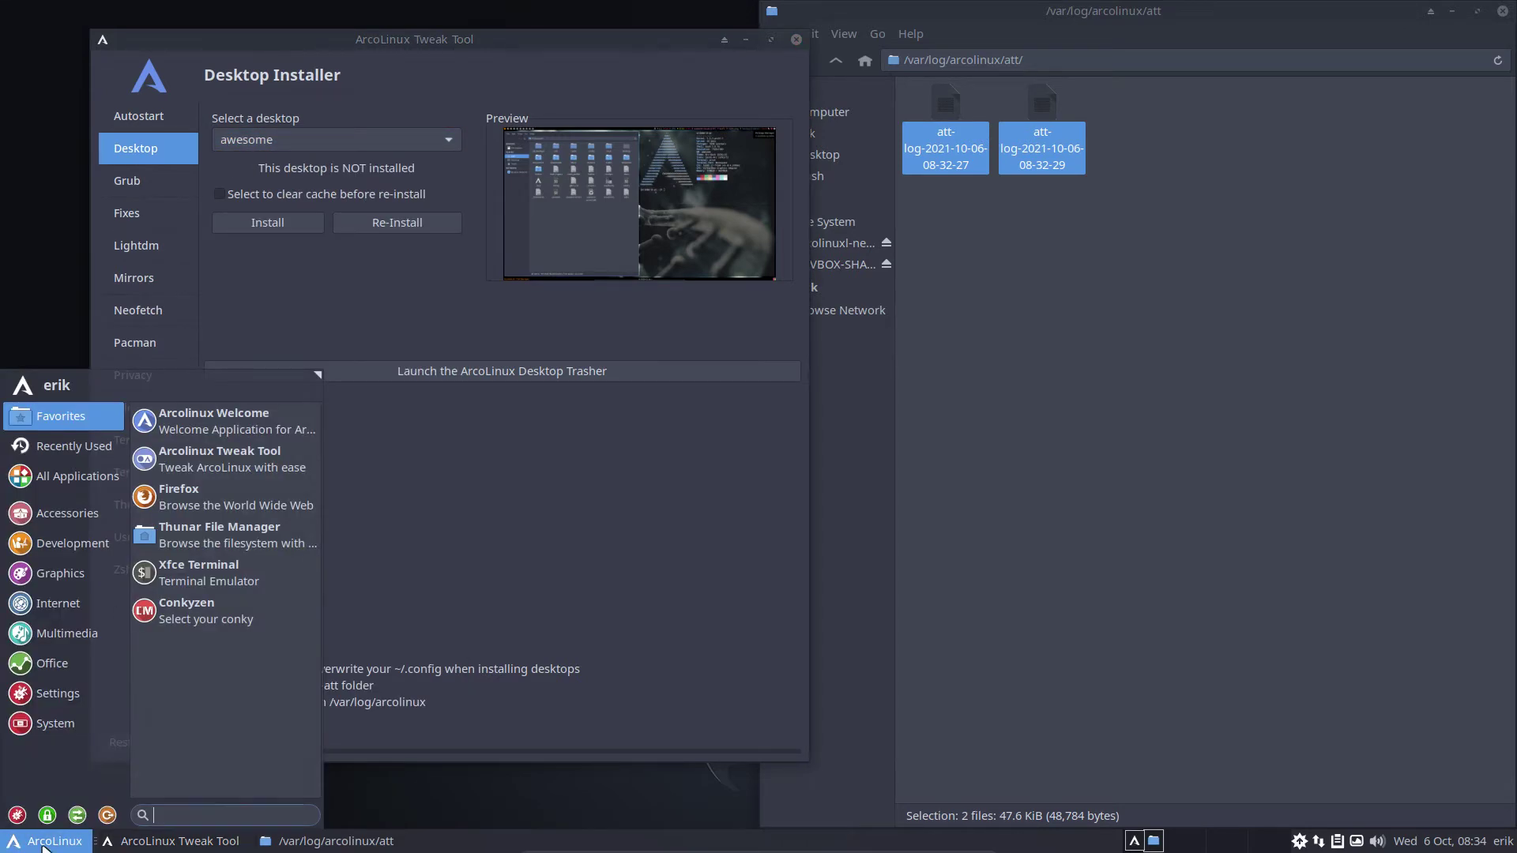
{"action": "left_click", "coordinate": [107, 819]}
Log out and select the LeftWM session on the LightDM login screen.
{"action": "left_click", "coordinate": [632, 372]}
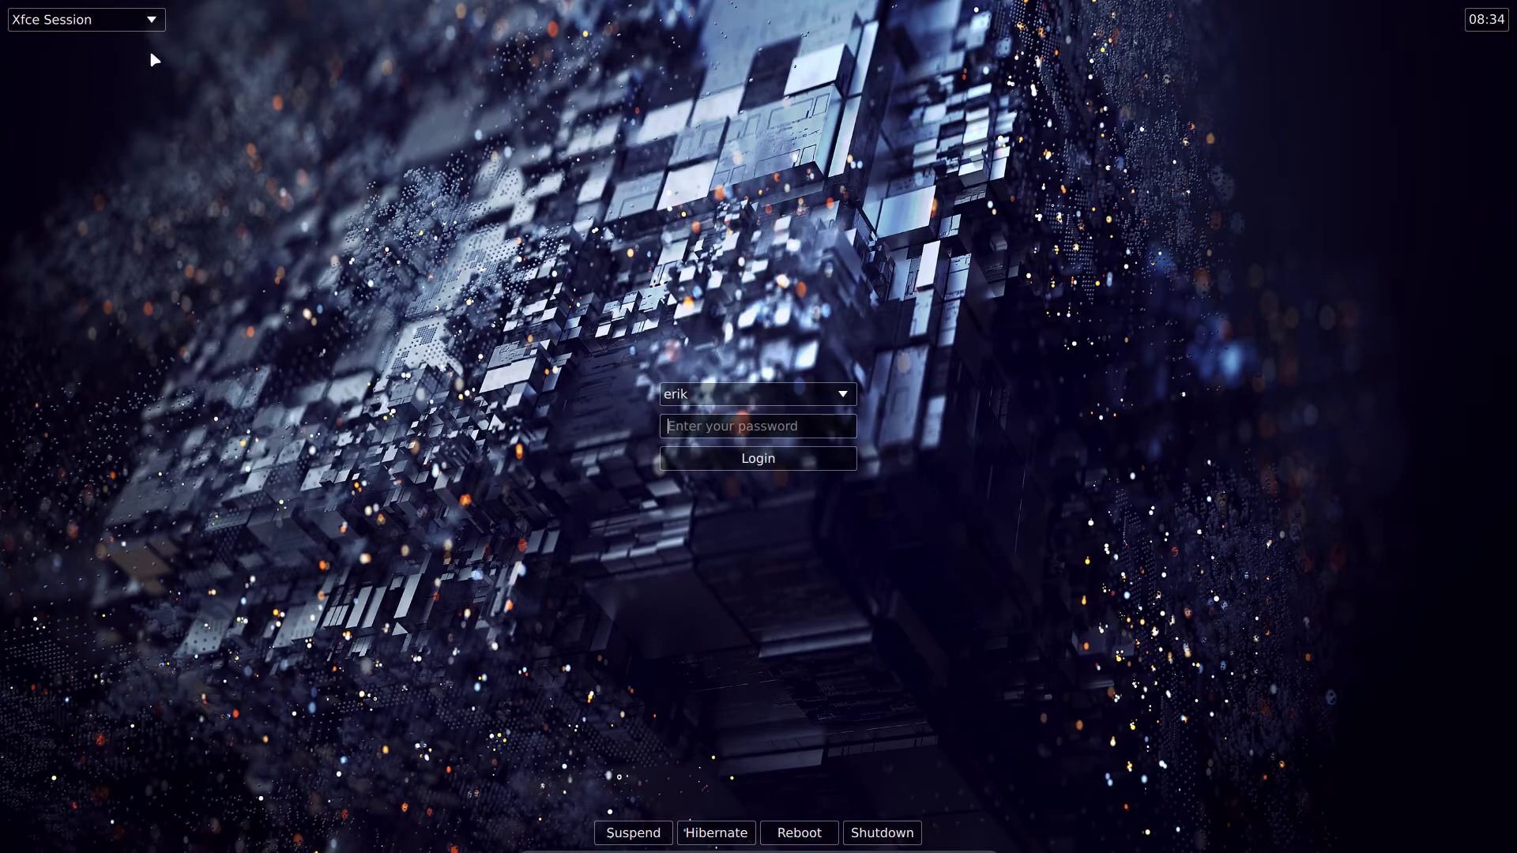
{"action": "left_click", "coordinate": [136, 21]}
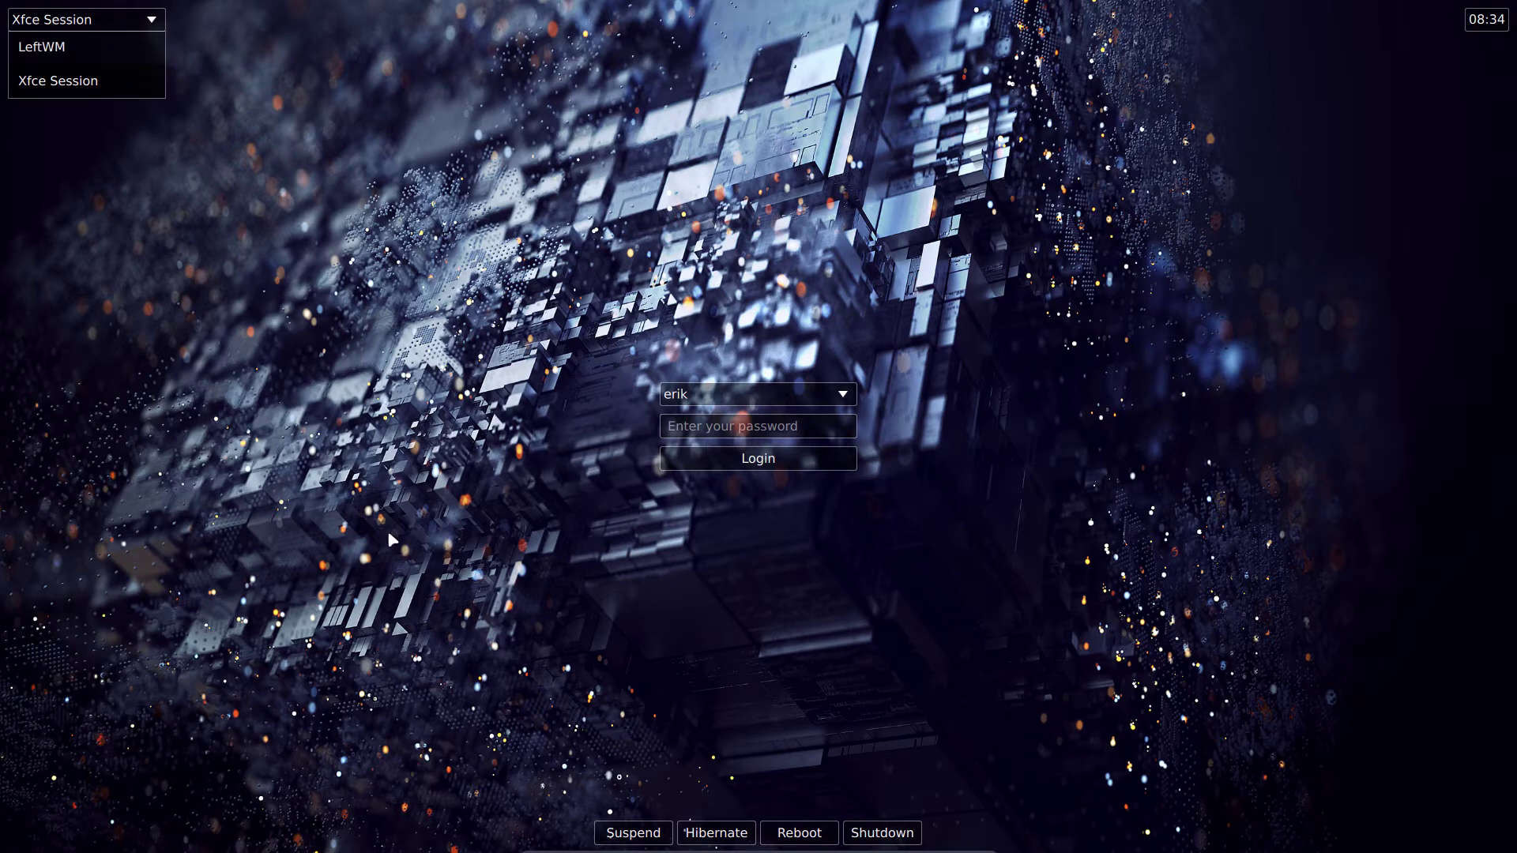
{"action": "left_click", "coordinate": [55, 47]}
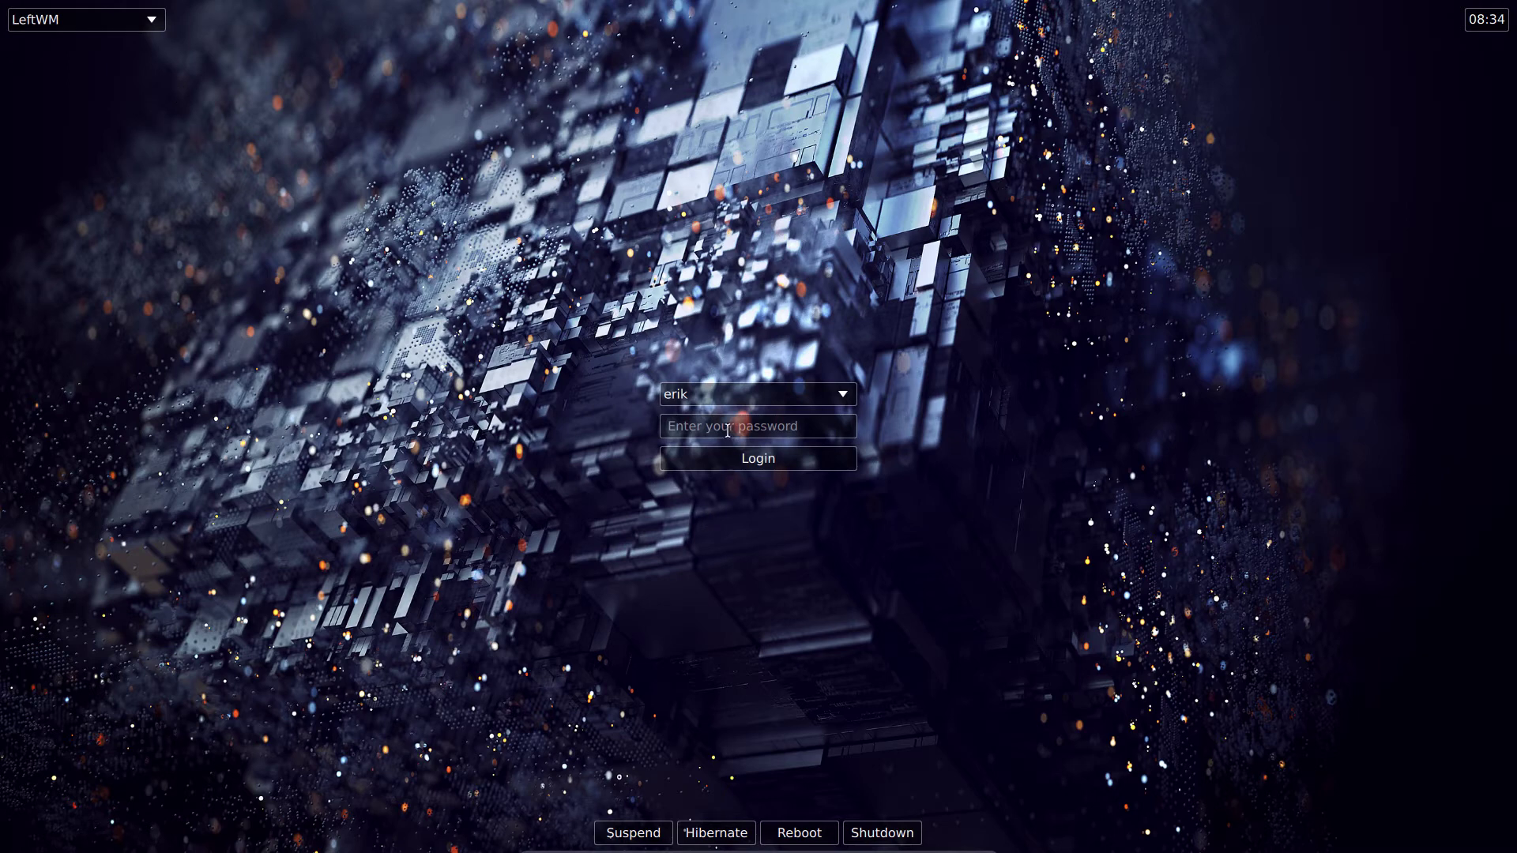
{"action": "left_click", "coordinate": [47, 23]}
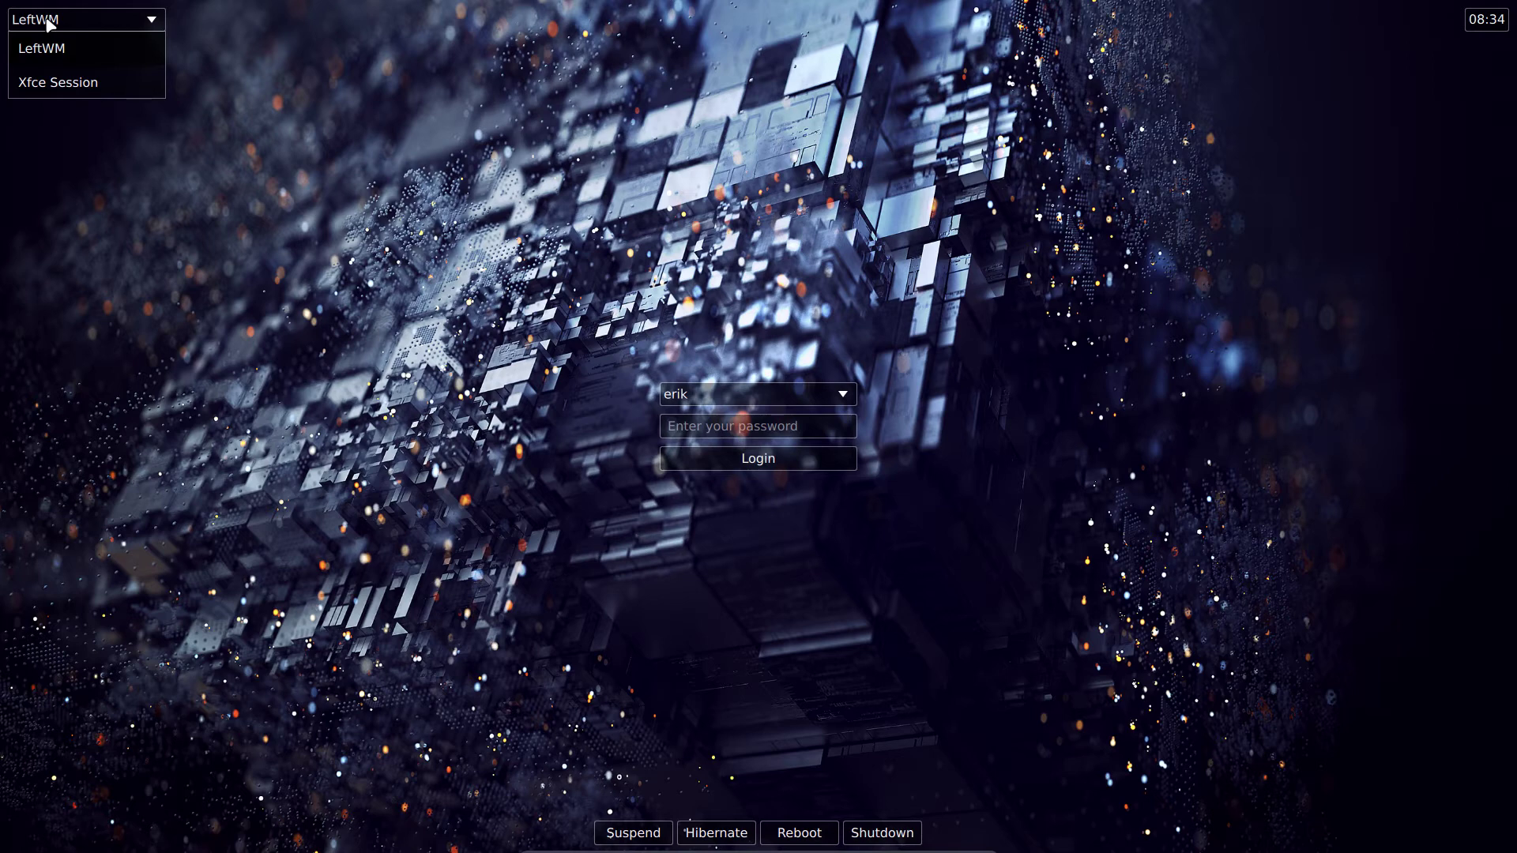
{"action": "left_click", "coordinate": [64, 51]}
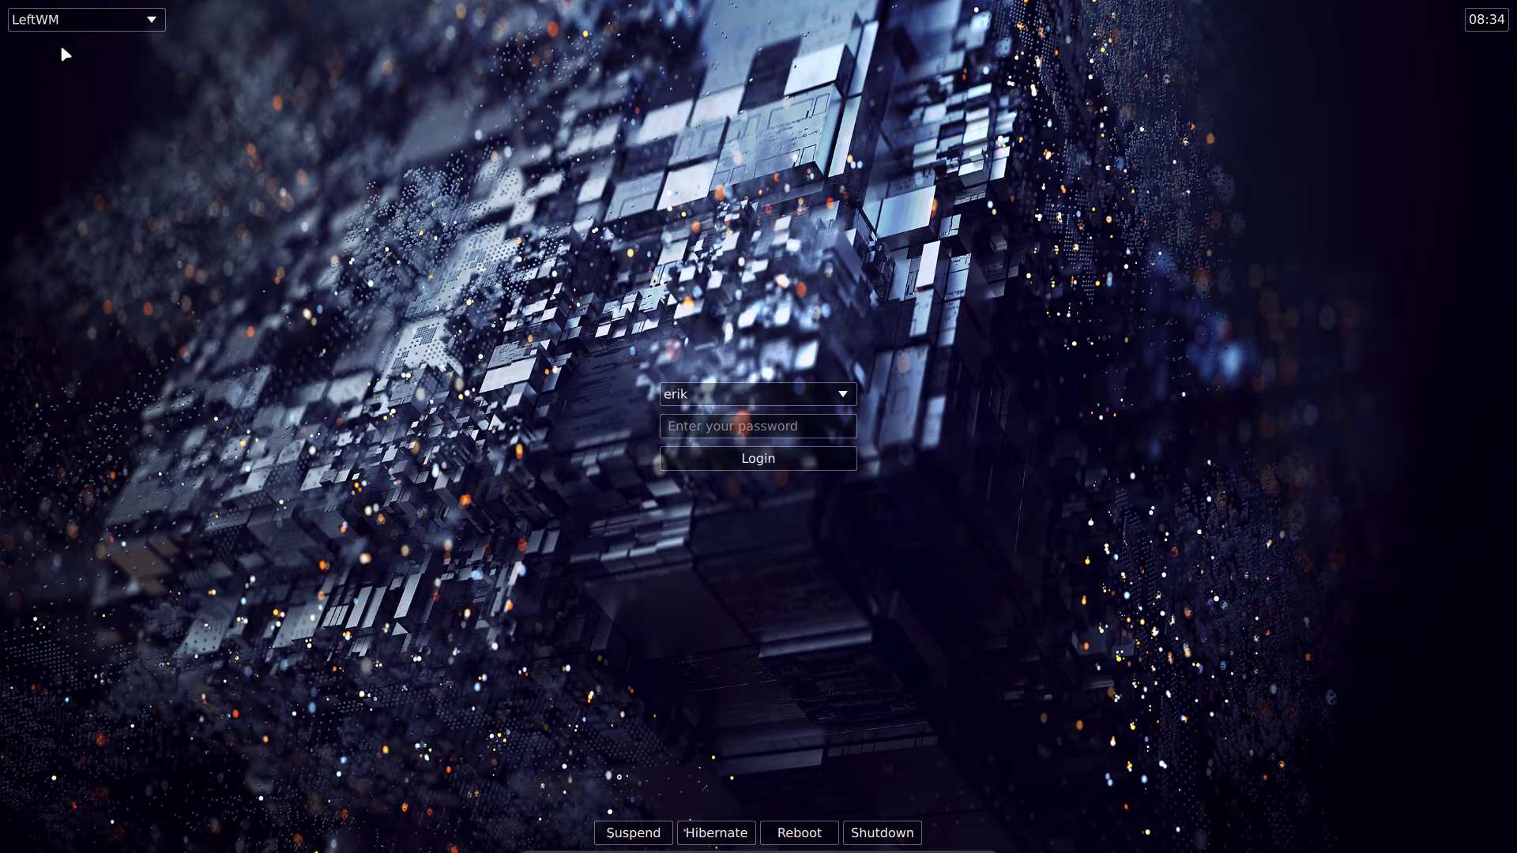
Enter the account password to log into LeftWM.
{"action": "left_click", "coordinate": [766, 427]}
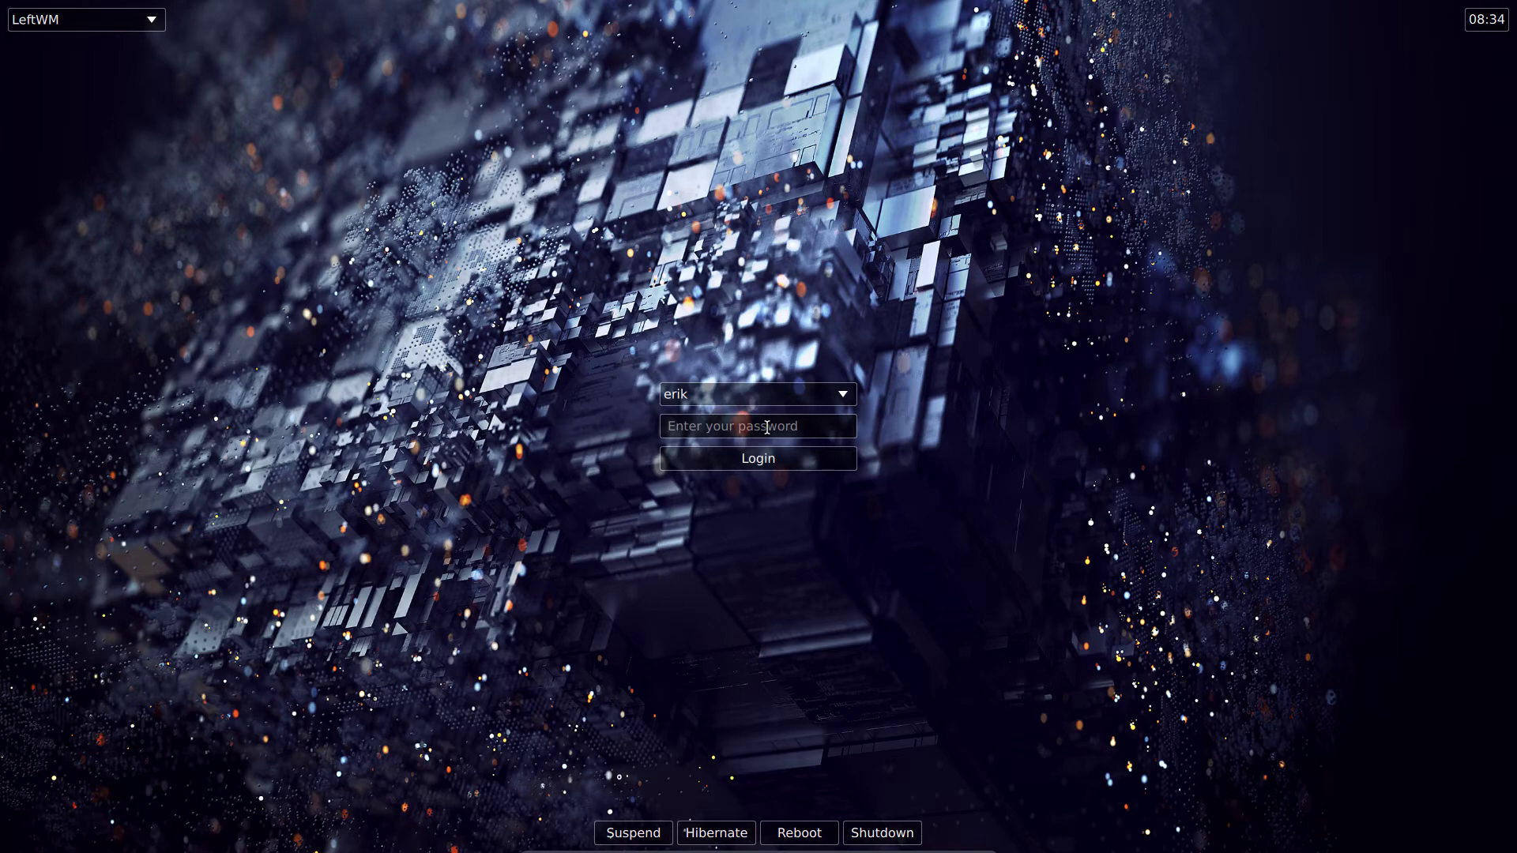
{"action": "type", "text": "******"}
{"action": "key", "text": "Return"}
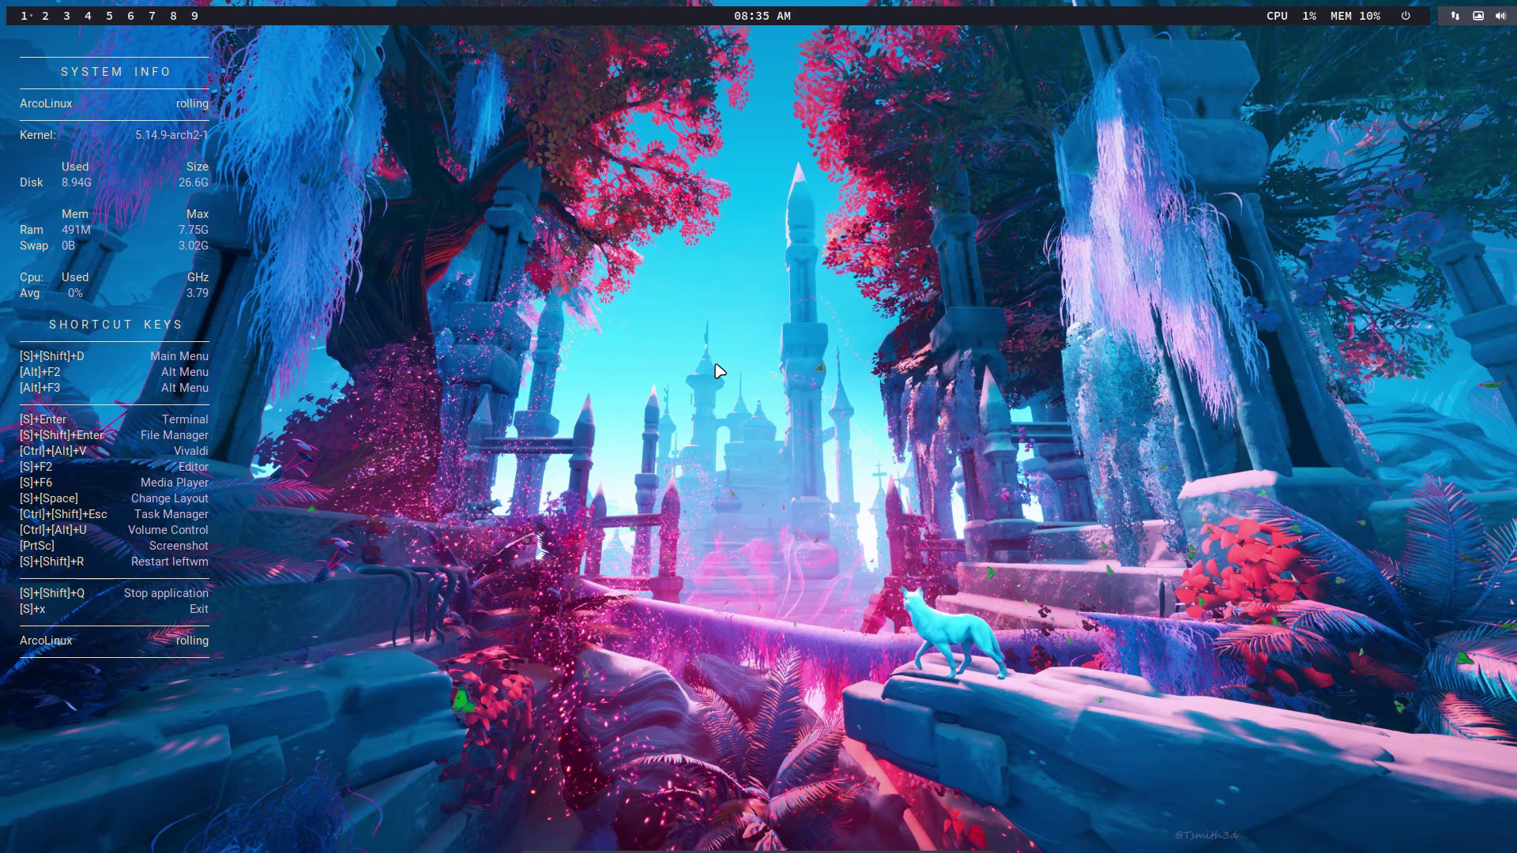
{"action": "key", "text": "super+Return"}
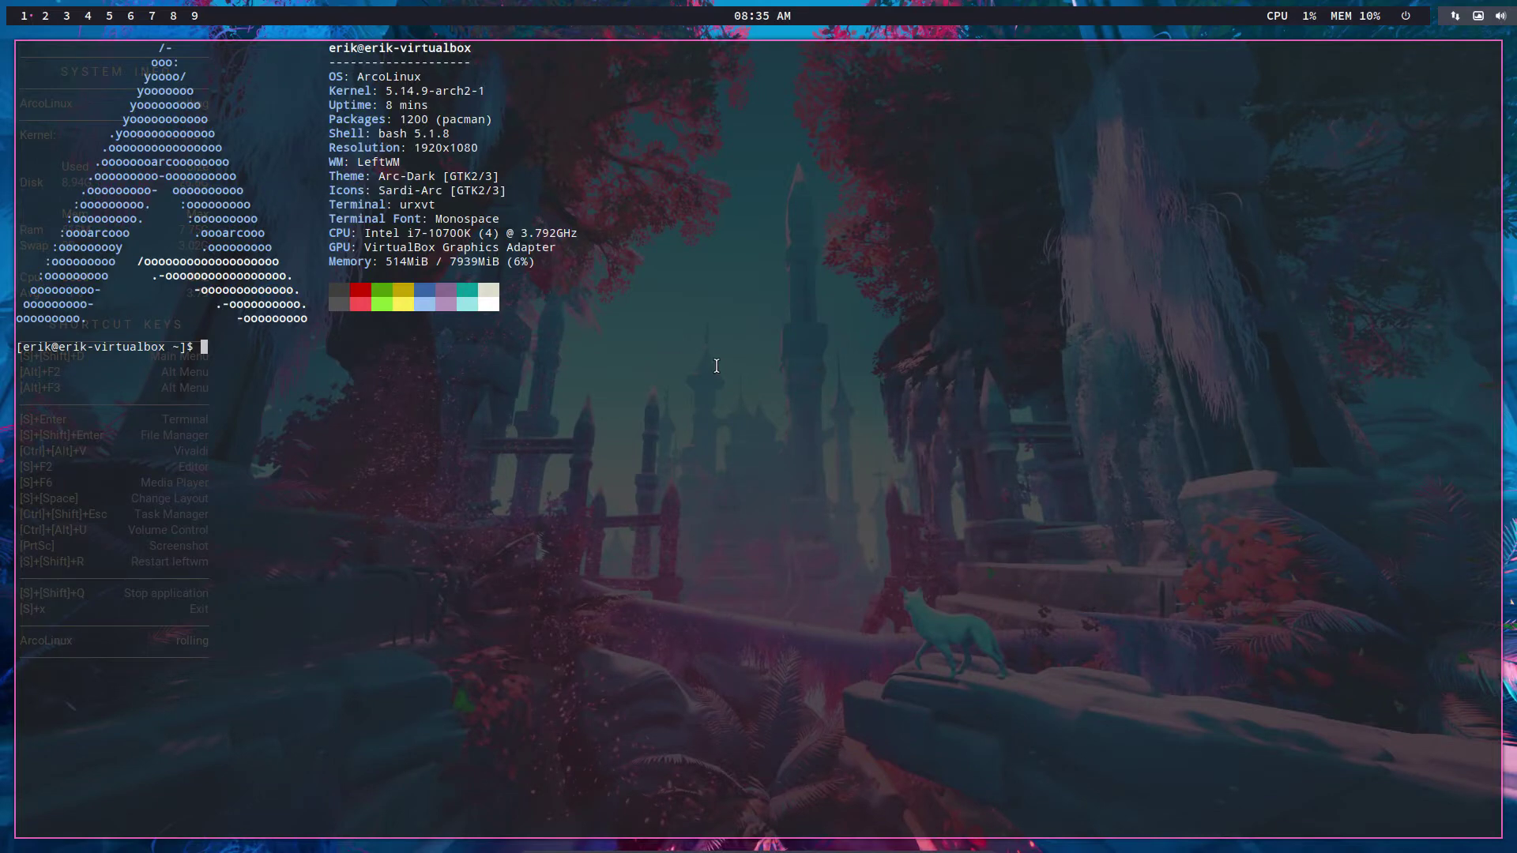
{"action": "key", "text": "super+shift+Return"}
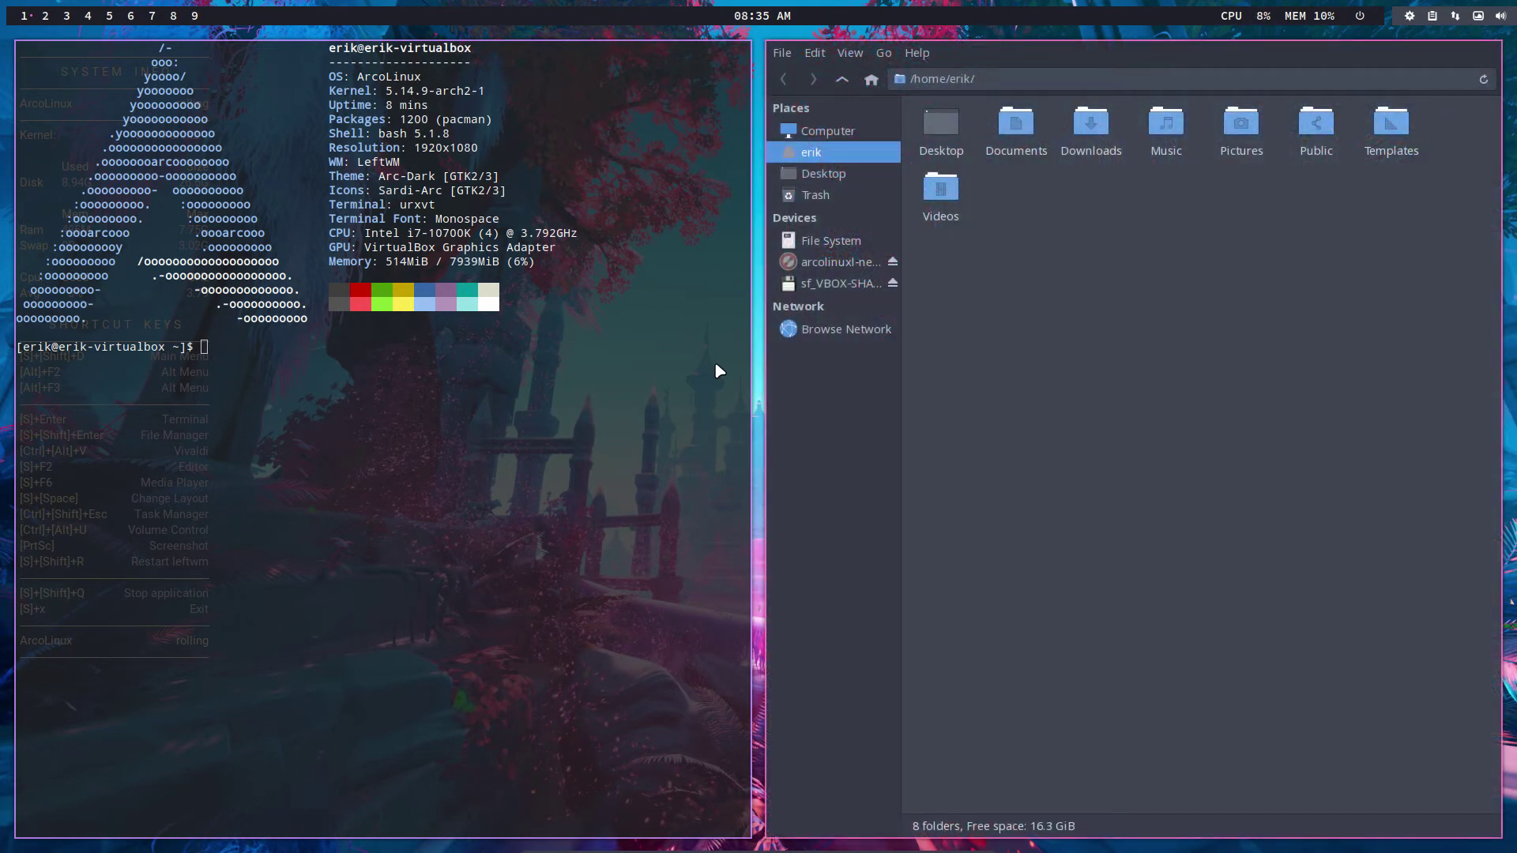
{"action": "key", "text": "ctrl+alt+f"}
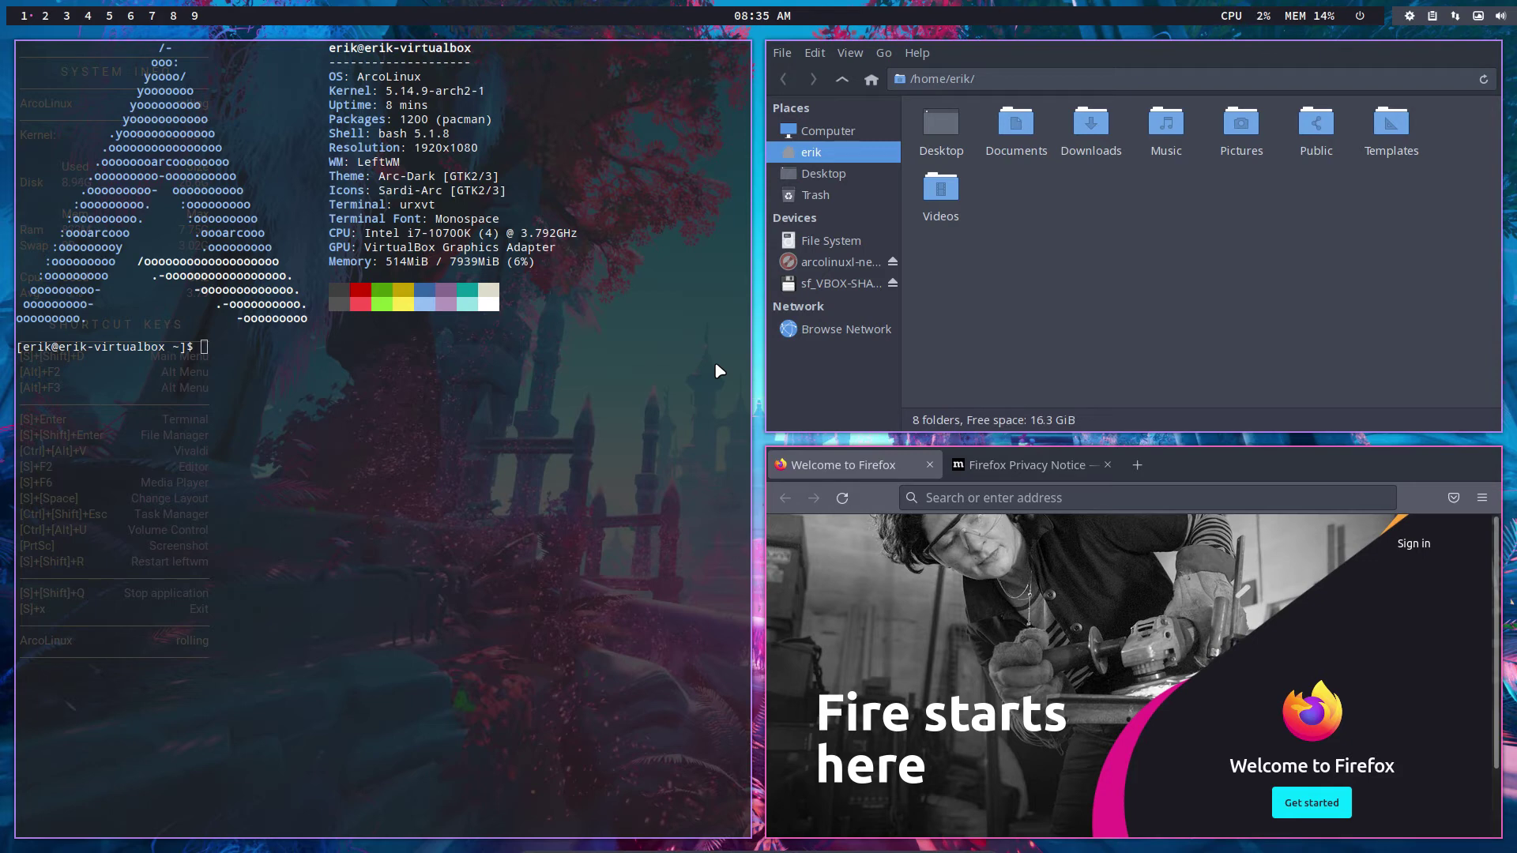
{"action": "key", "text": "ctrl+q"}
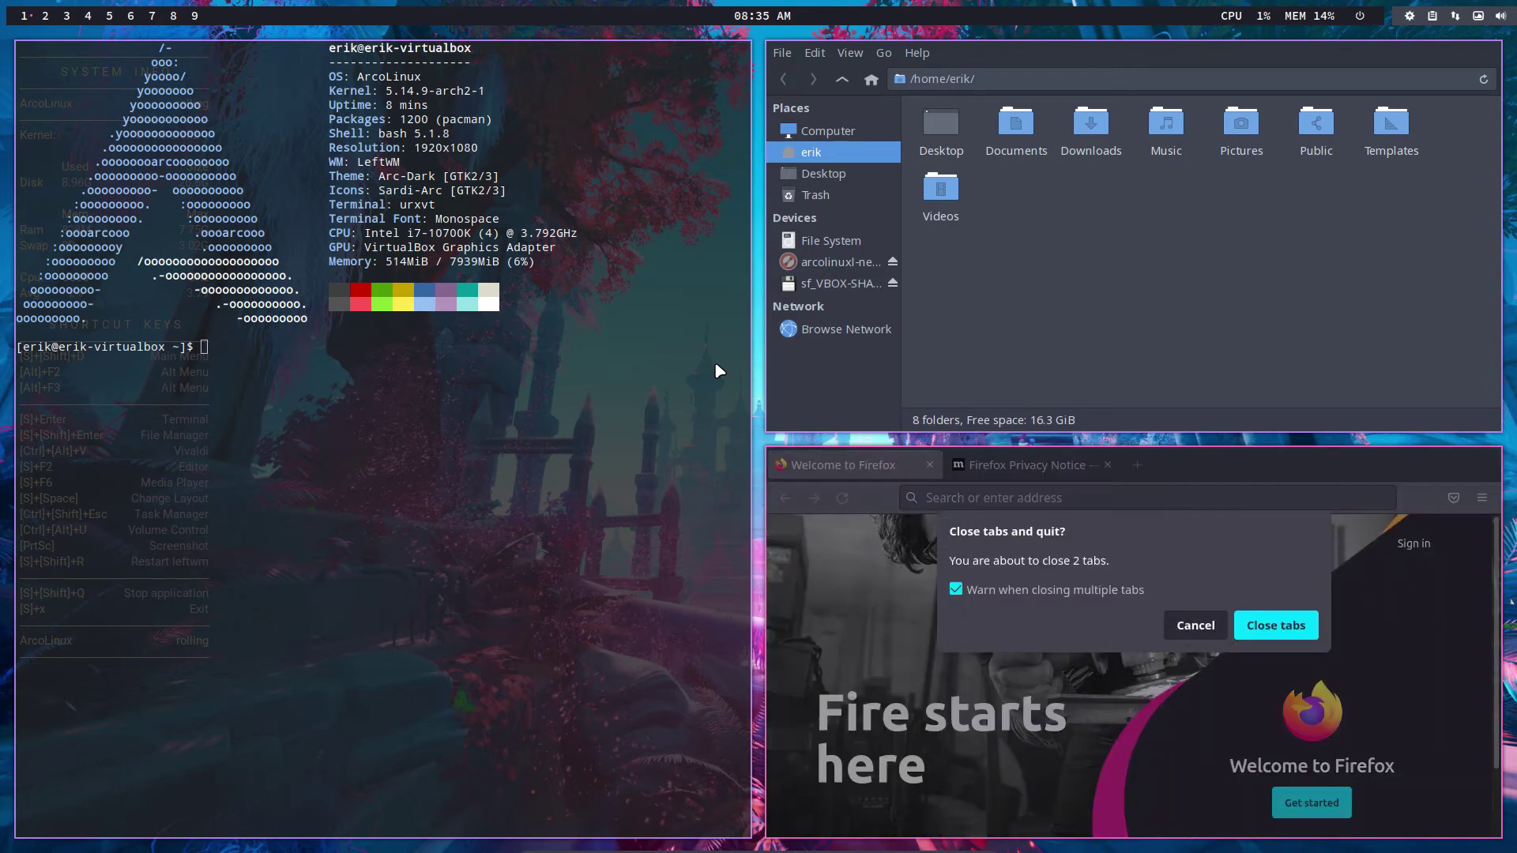
{"action": "left_click", "coordinate": [1274, 630]}
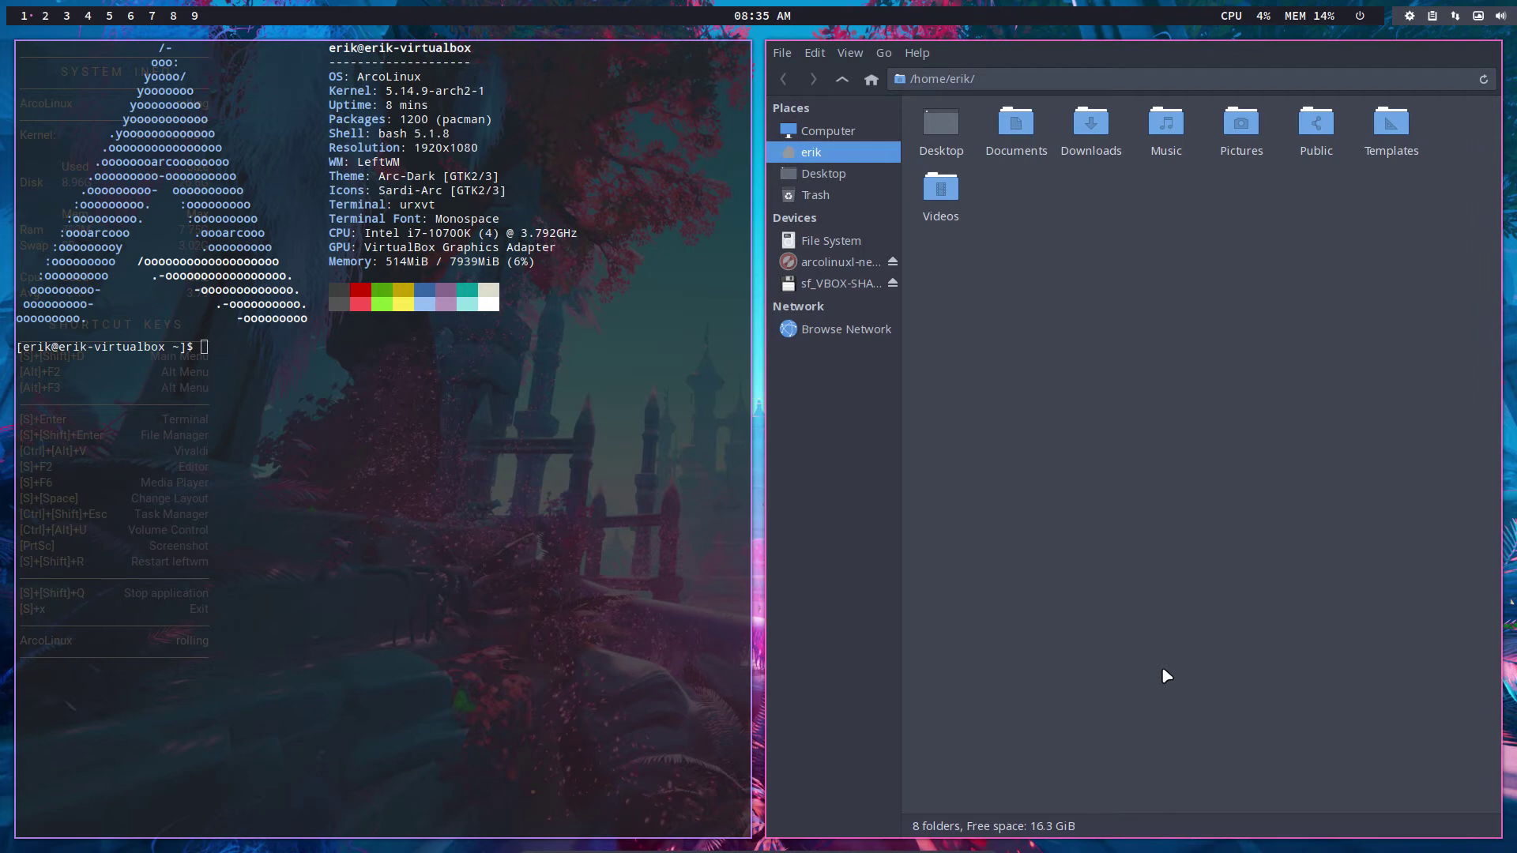
{"action": "key", "text": "super+shift+q"}
{"action": "key", "text": "super+shift+q"}
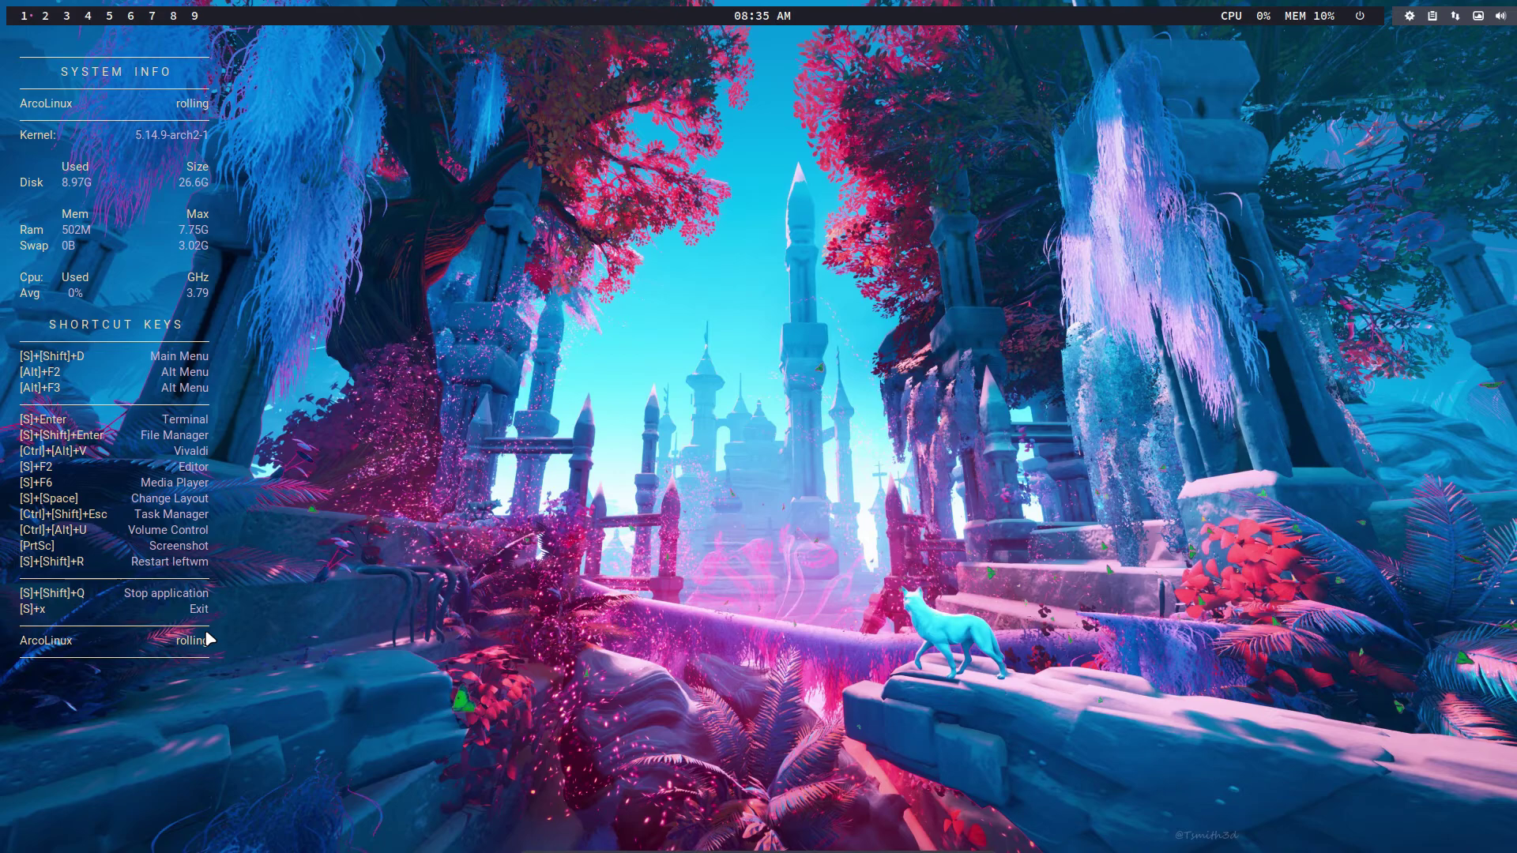
Log out of LeftWM with Super+X and select Xfce Session on the login screen.
{"action": "key", "text": "super+x"}
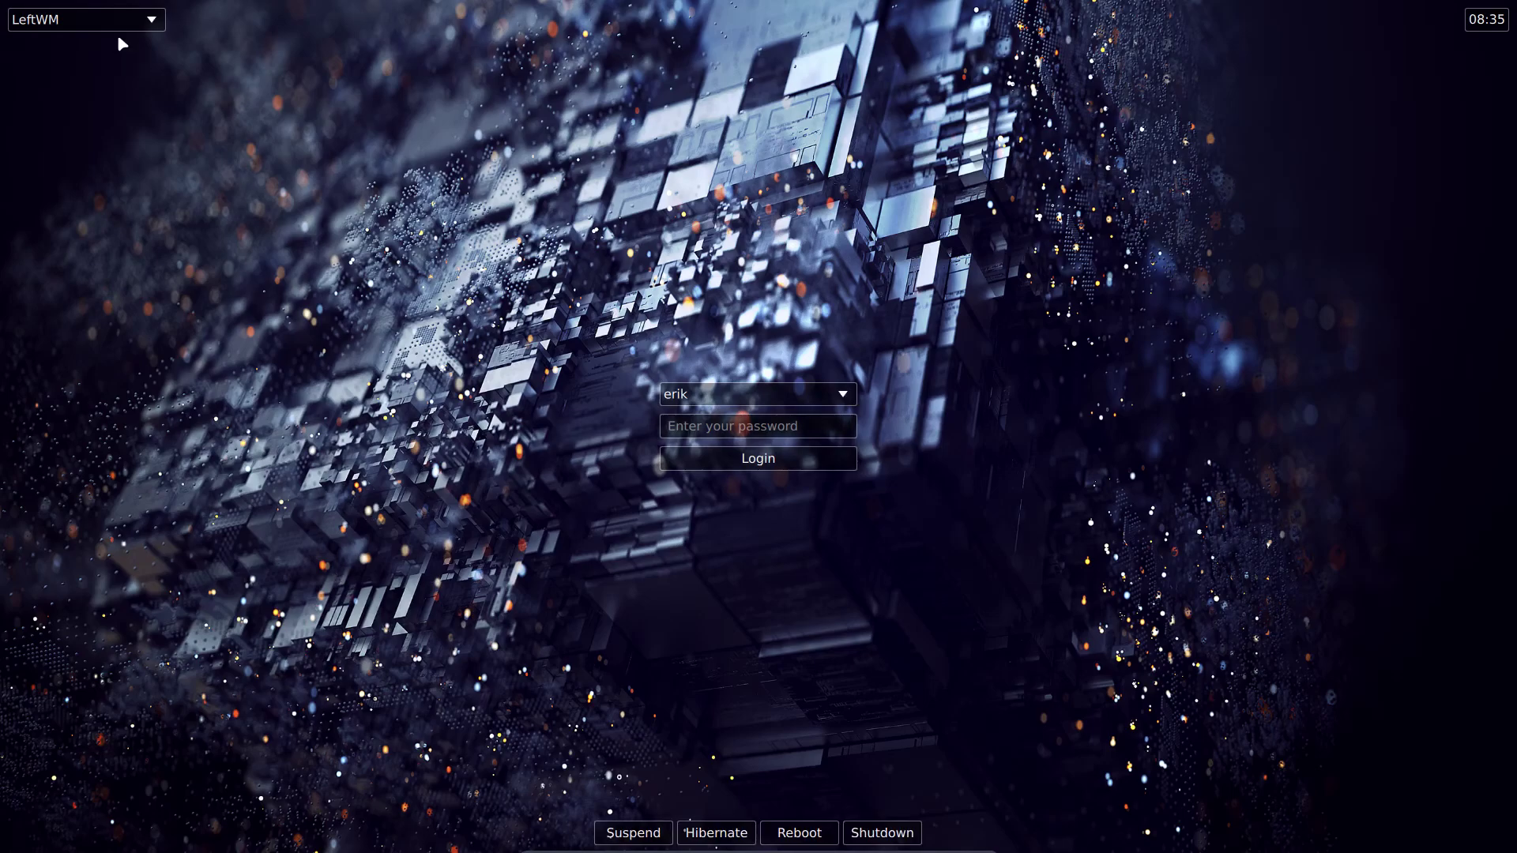
{"action": "left_click", "coordinate": [111, 18]}
{"action": "left_click", "coordinate": [77, 83]}
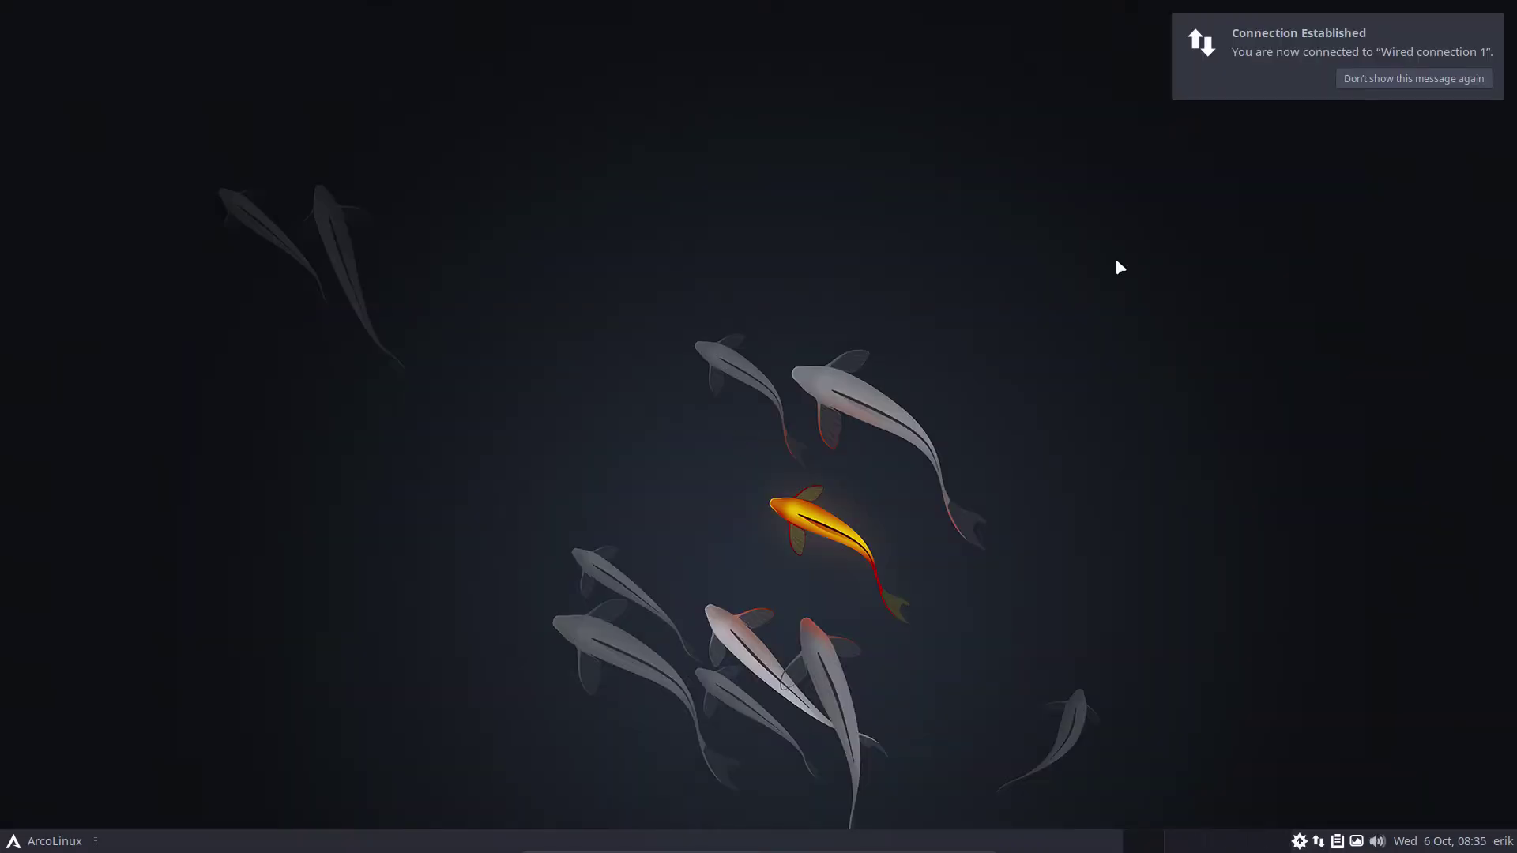
Dismiss the connection notice and launch Arcolinux Desktop Trasher via menu search 'tra', authenticating.
{"action": "left_click", "coordinate": [1366, 92]}
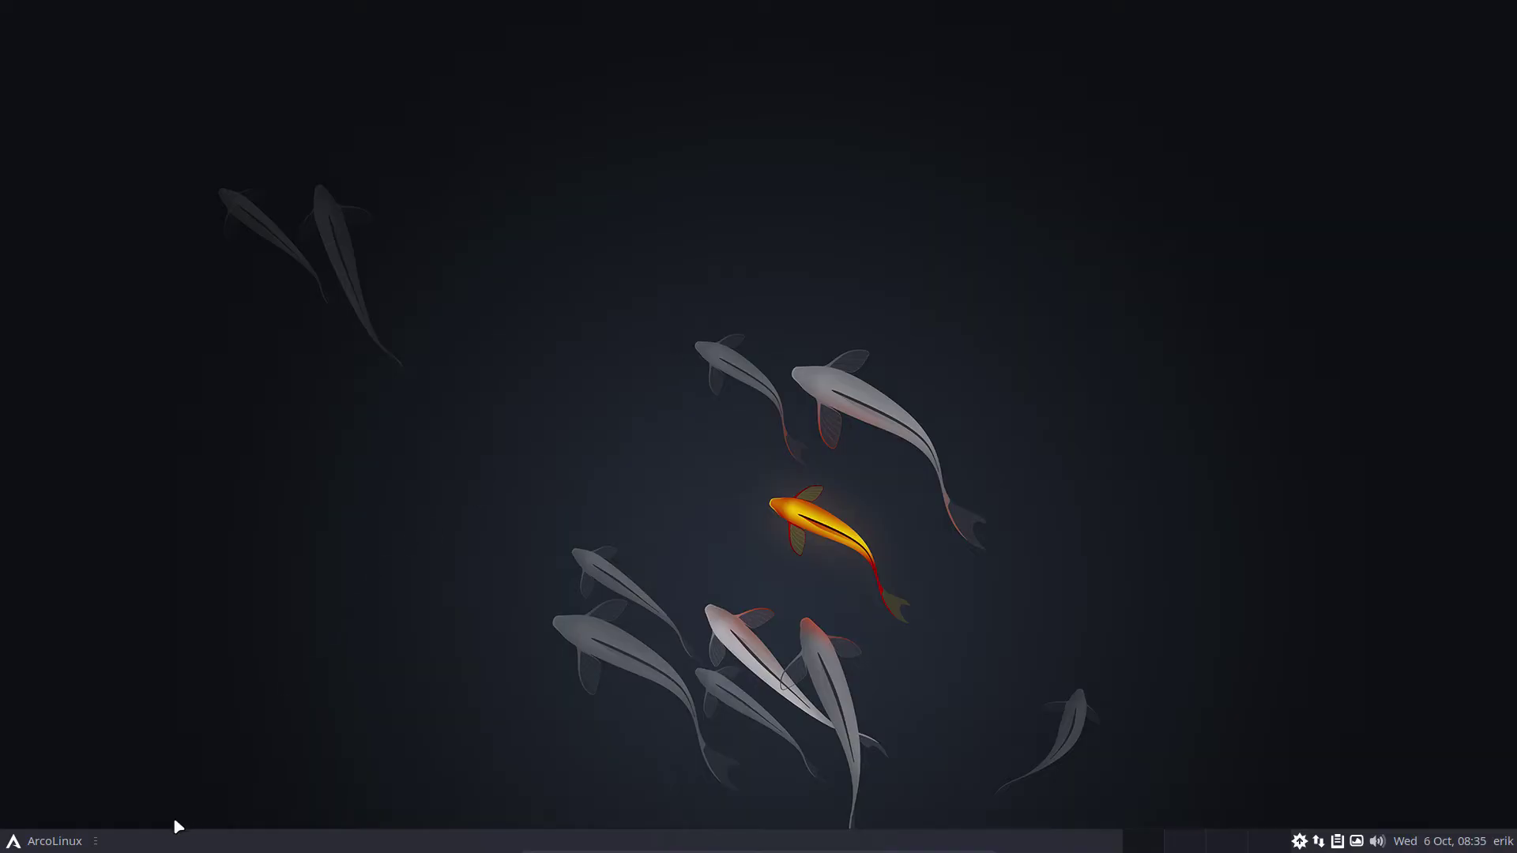
{"action": "left_click", "coordinate": [47, 843]}
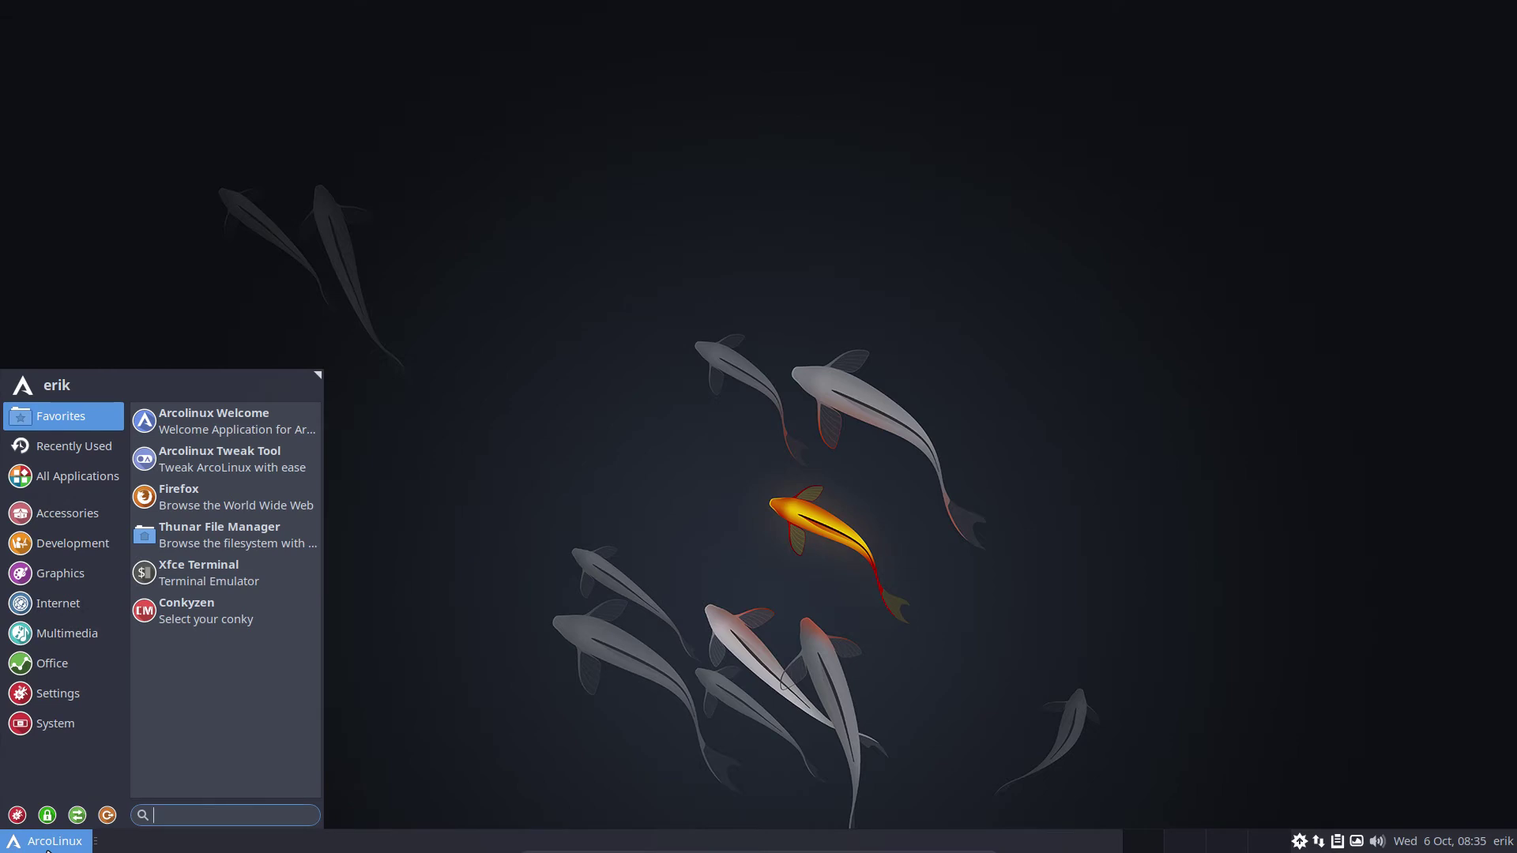
{"action": "type", "text": "tra"}
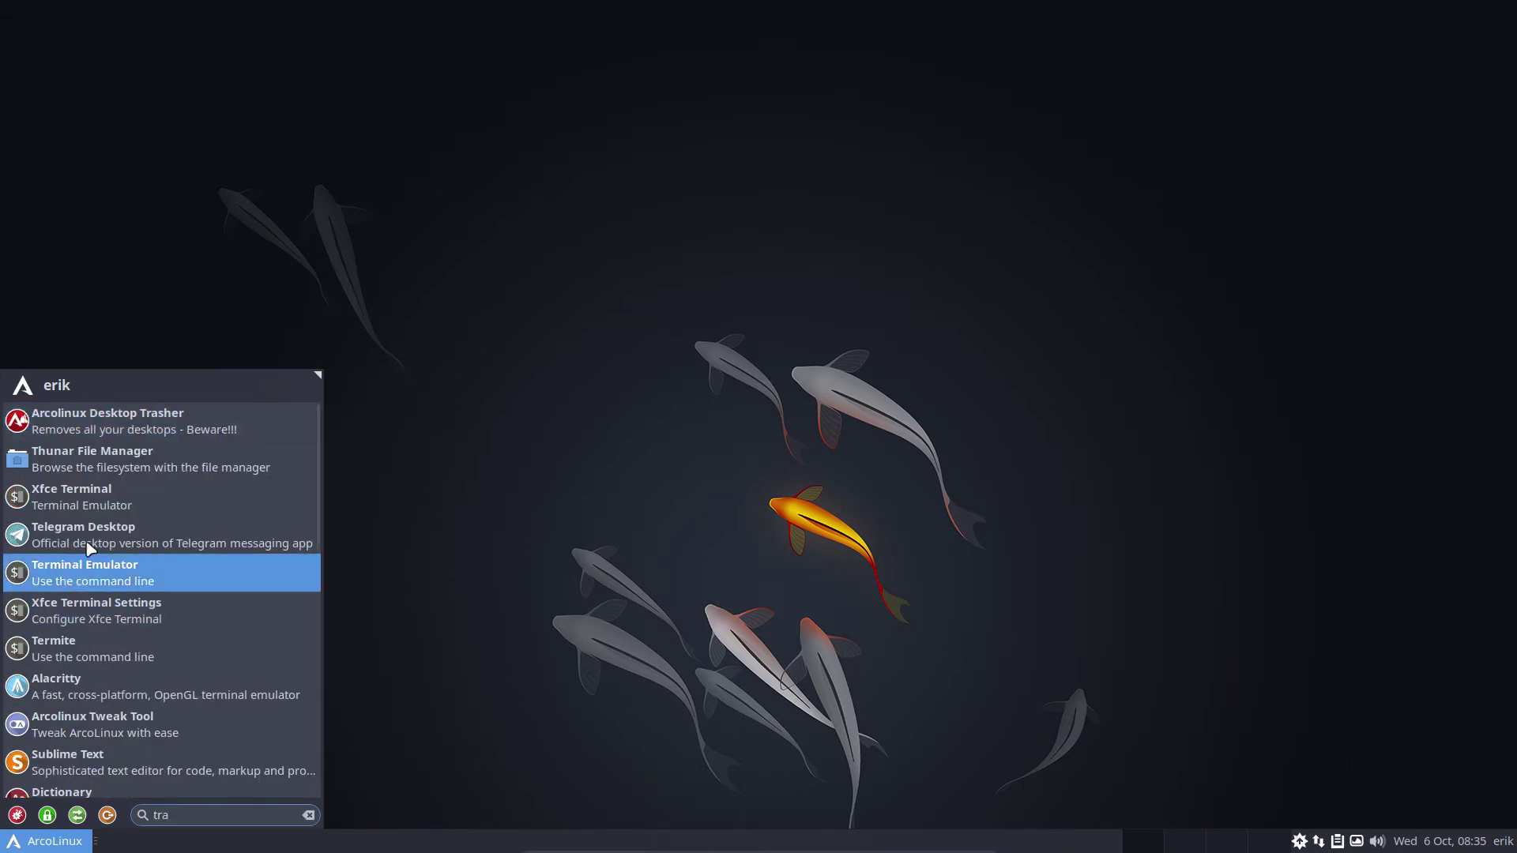
{"action": "left_click", "coordinate": [165, 419]}
{"action": "type", "text": "****"}
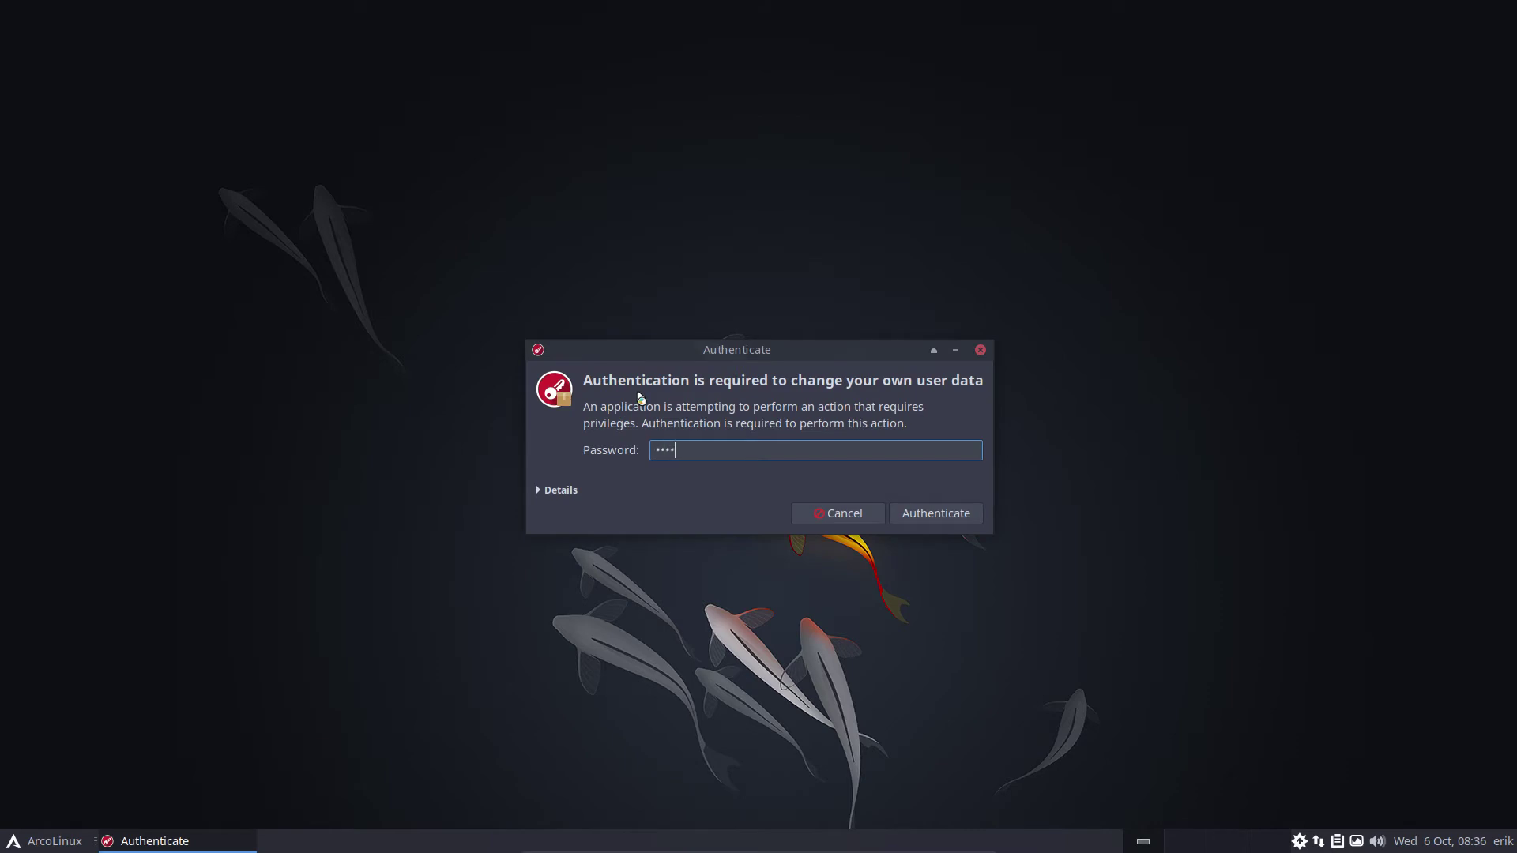
{"action": "key", "text": "Return"}
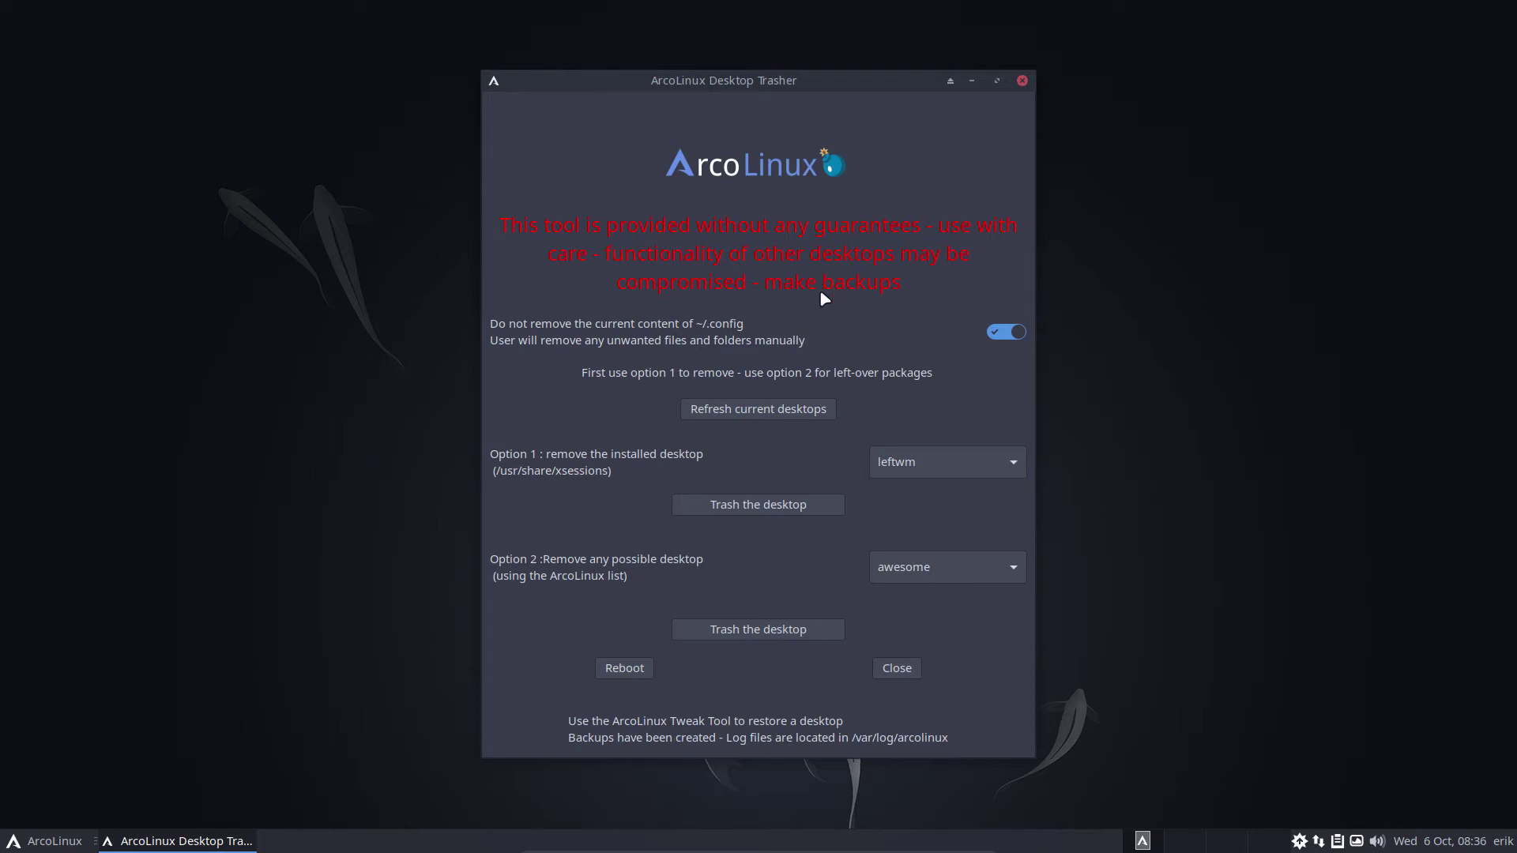
Select leftwm in the Trasher's Option 1 desktop list, then close the Trasher.
{"action": "left_click", "coordinate": [923, 458]}
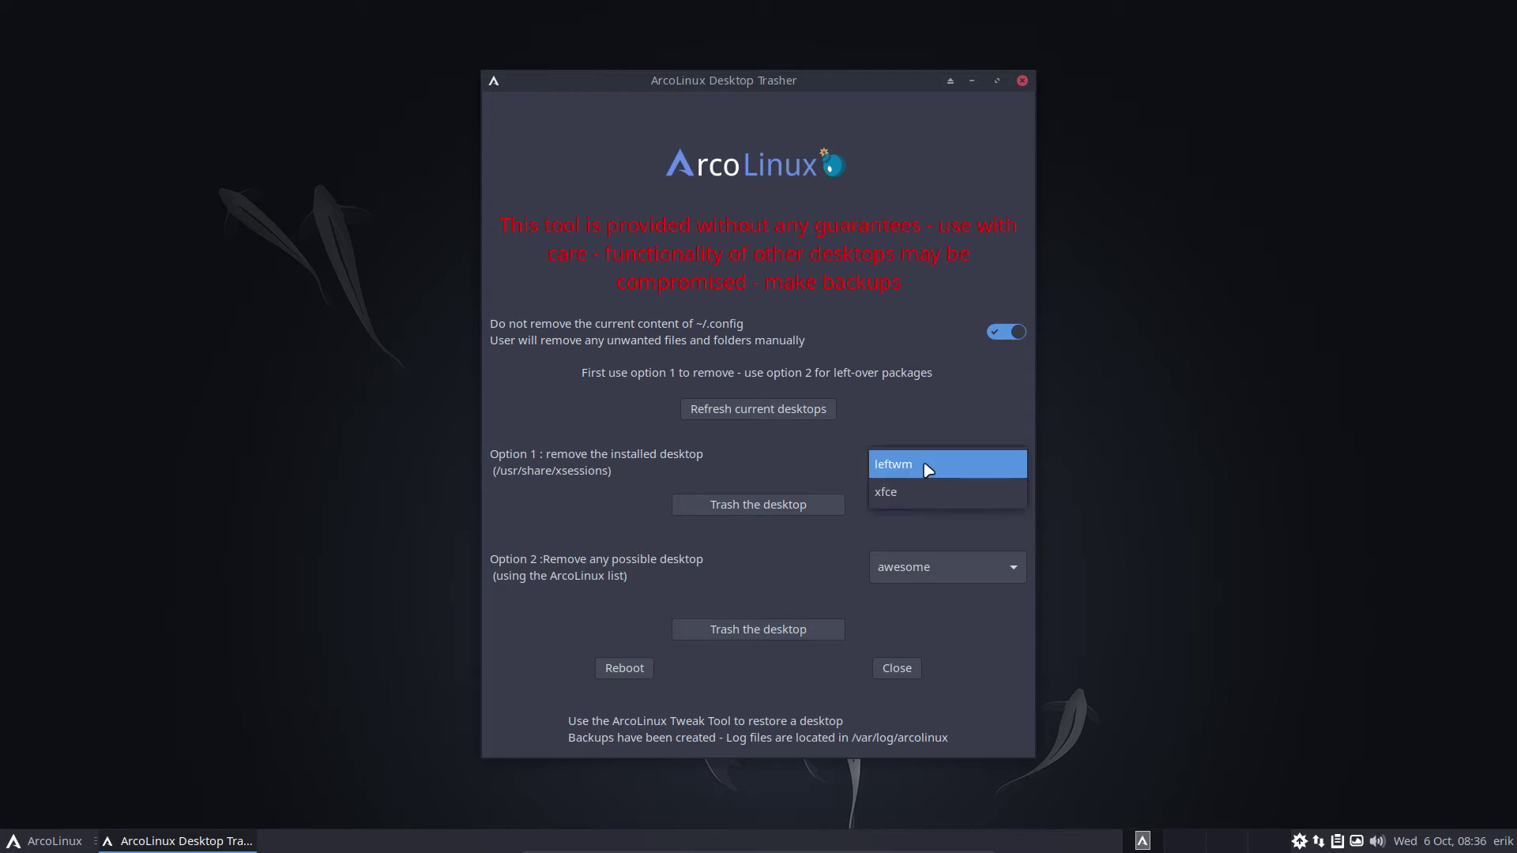
{"action": "left_click", "coordinate": [928, 469]}
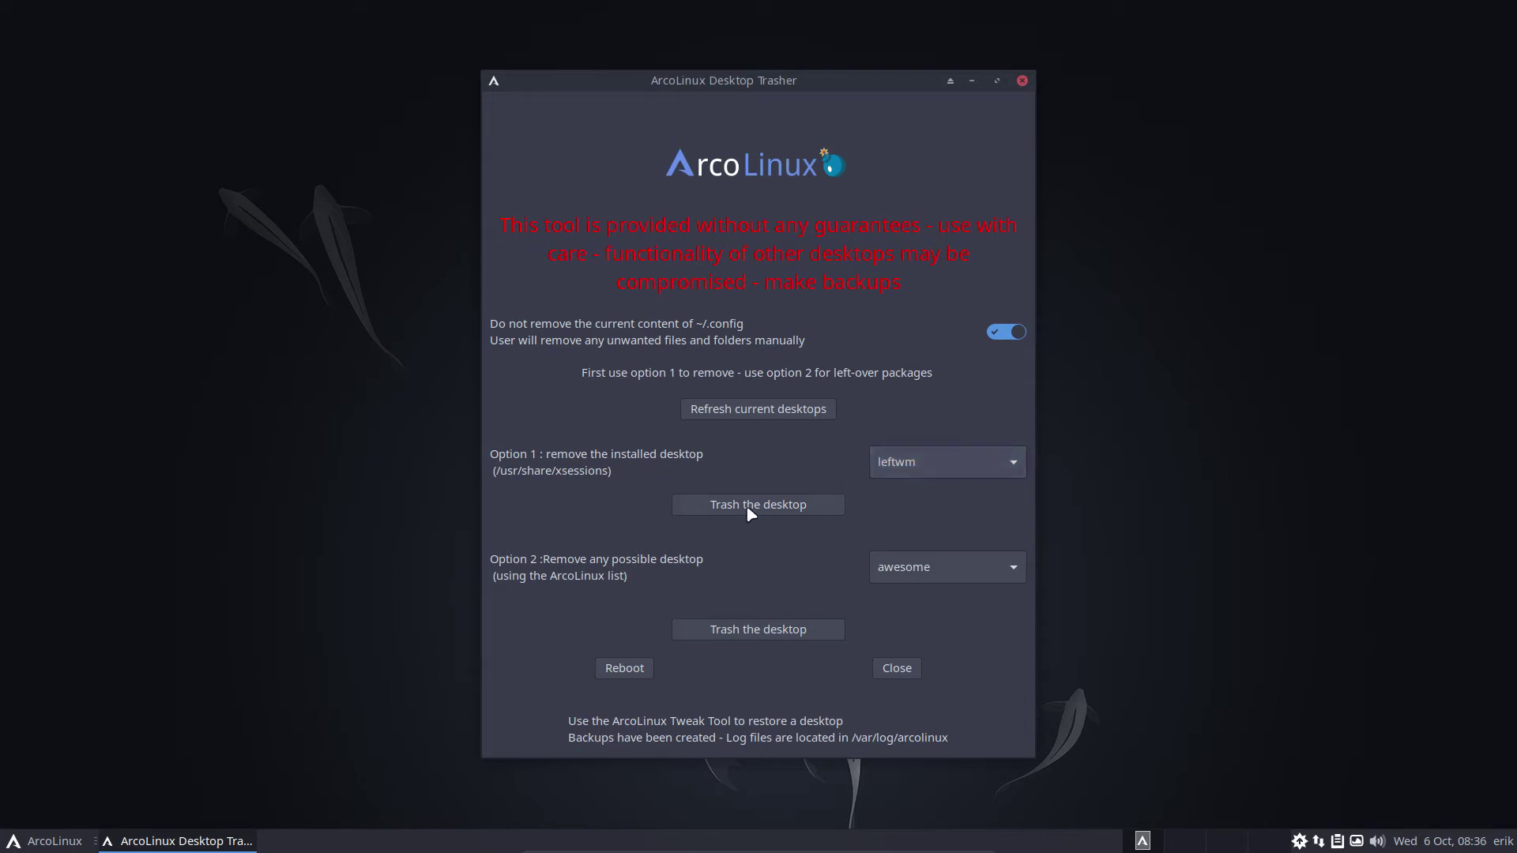
{"action": "left_click", "coordinate": [1021, 81]}
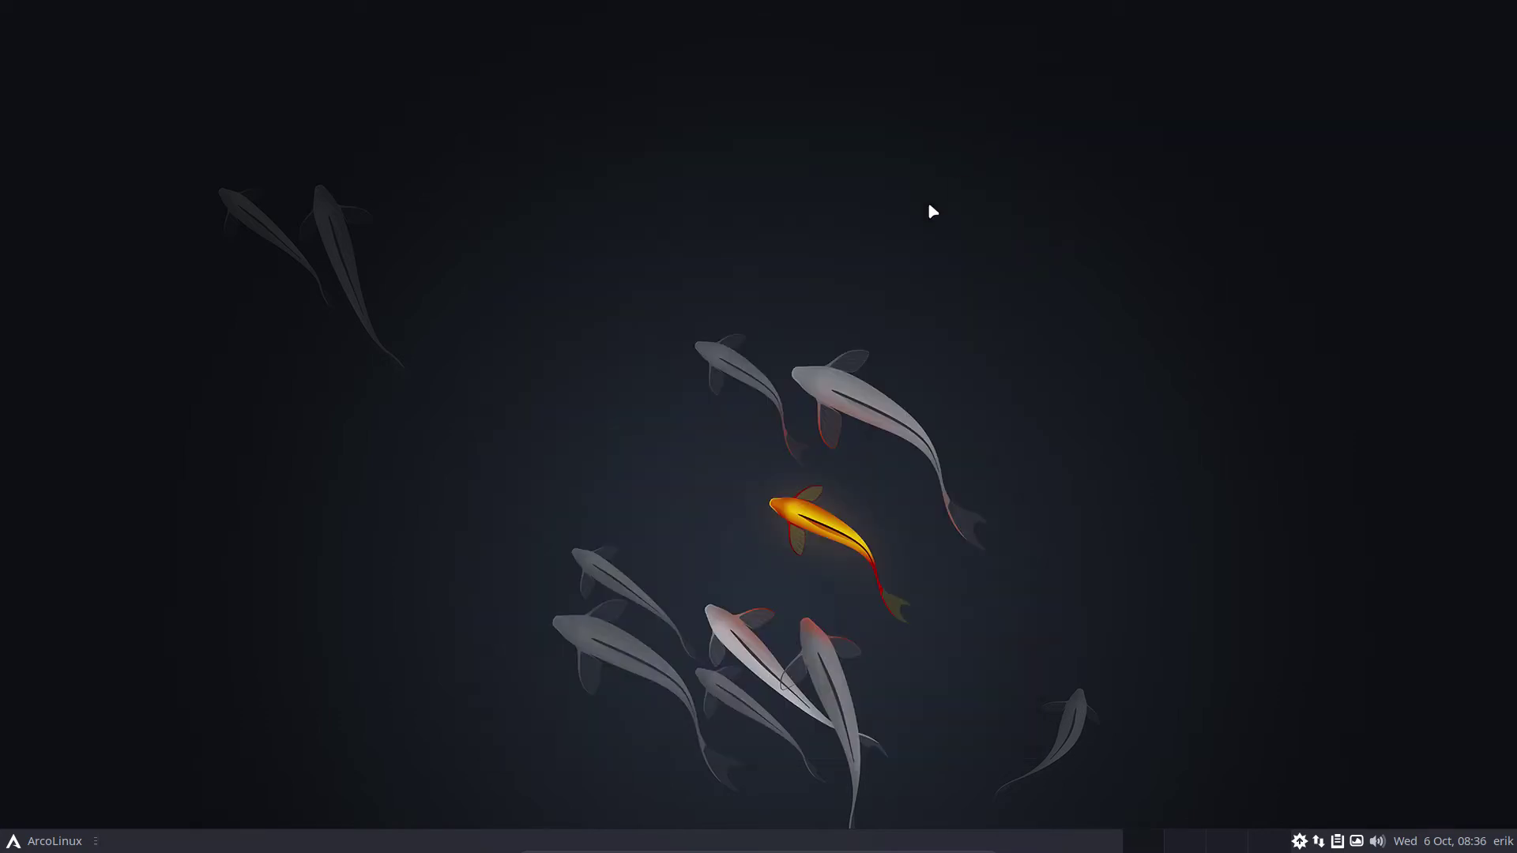
Relaunch the Trasher with adt from a terminal, authenticate, park the terminal top-left, and open Thunar.
{"action": "key", "text": "ctrl+alt+t"}
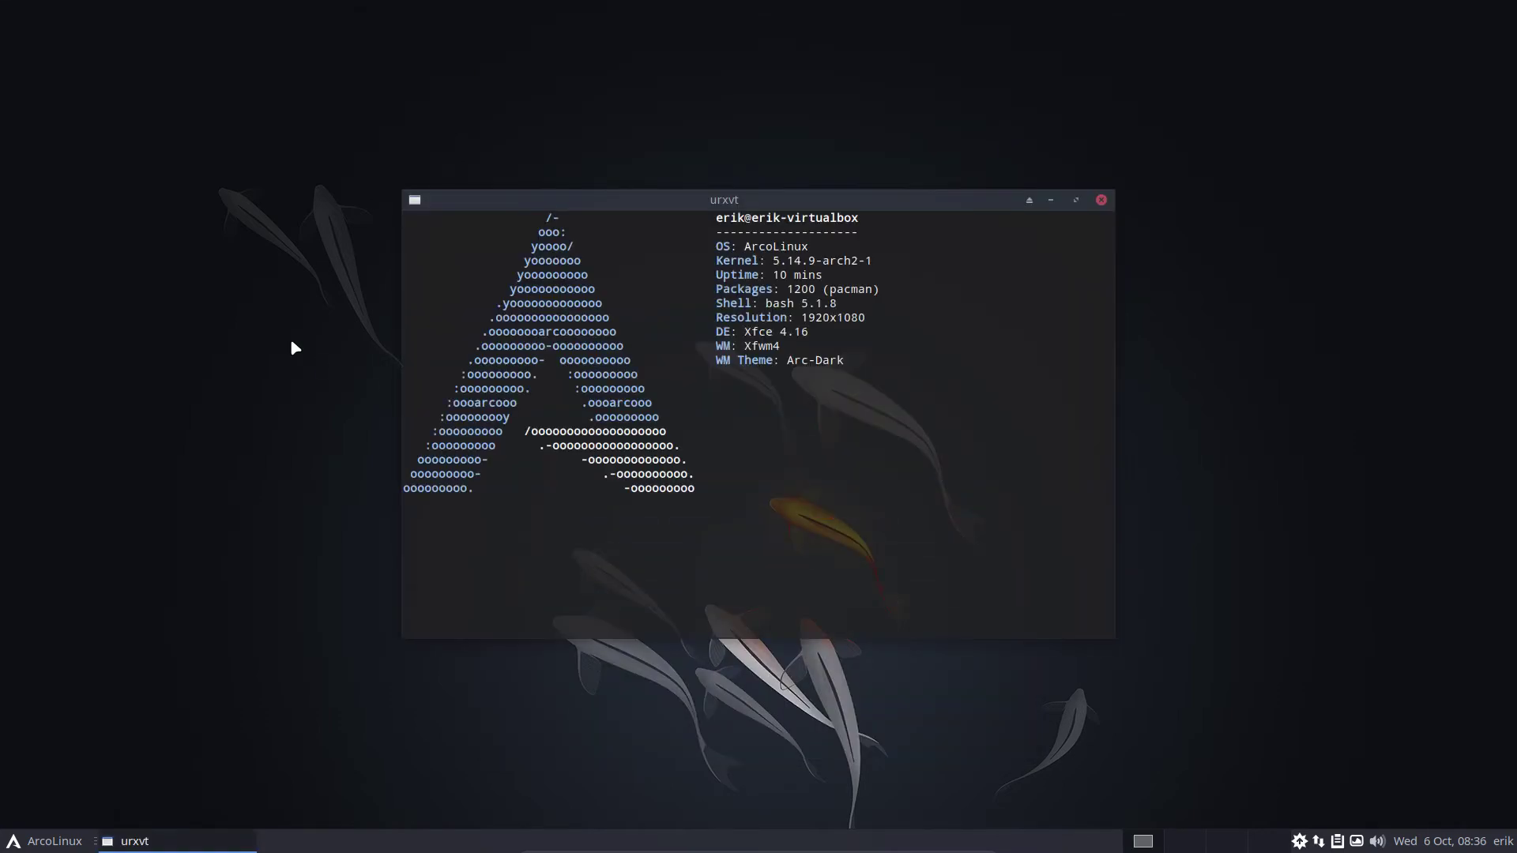
{"action": "type", "text": "ad"}
{"action": "type", "text": "t"}
{"action": "key", "text": "Return"}
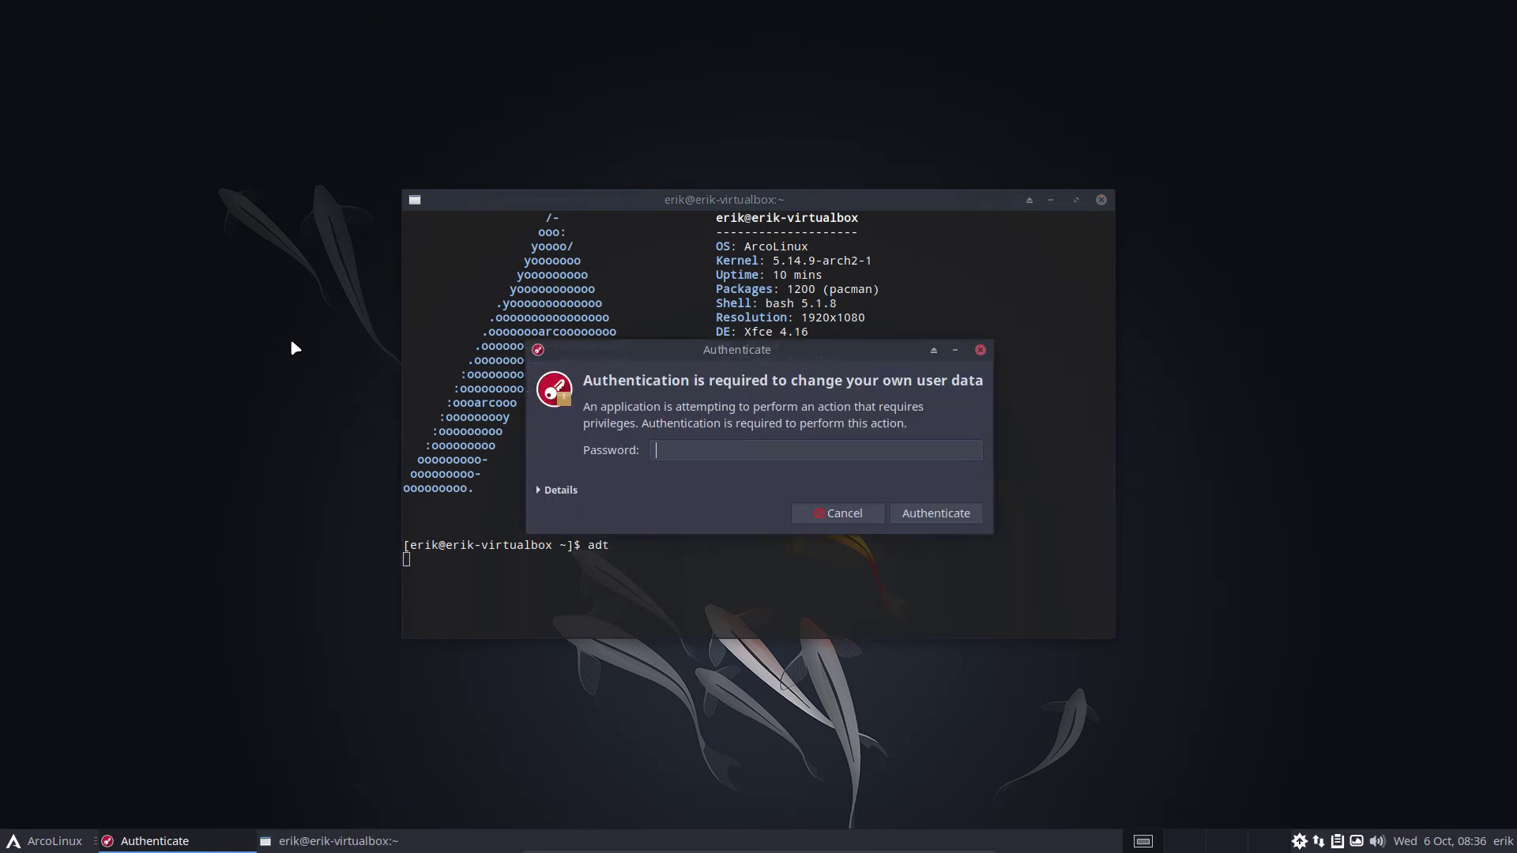
{"action": "type", "text": "****"}
{"action": "key", "text": "Return"}
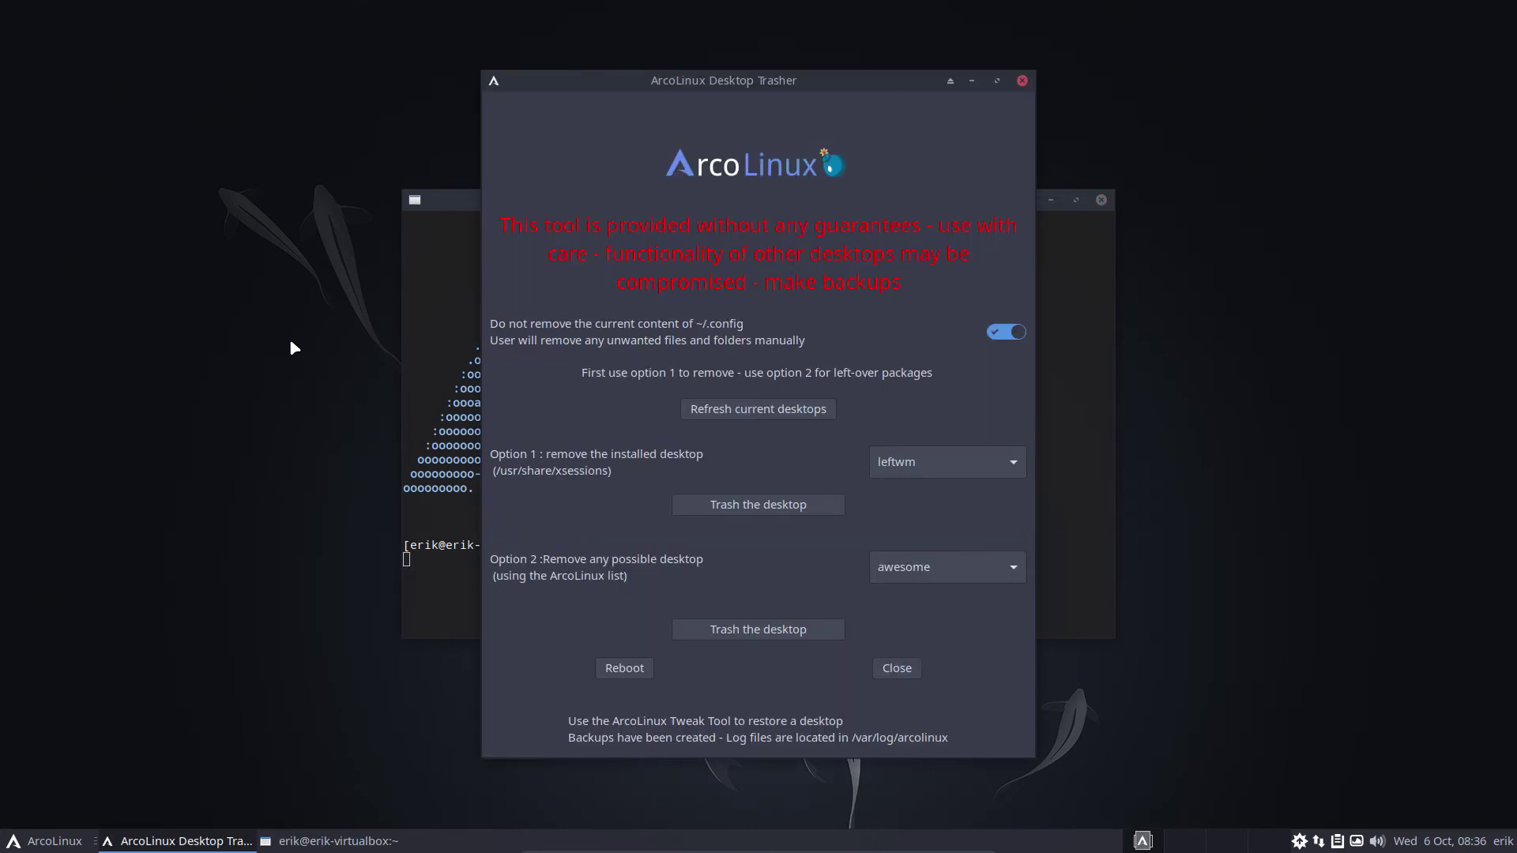
{"action": "left_click_drag", "start_coordinate": [448, 208], "coordinate": [79, 52]}
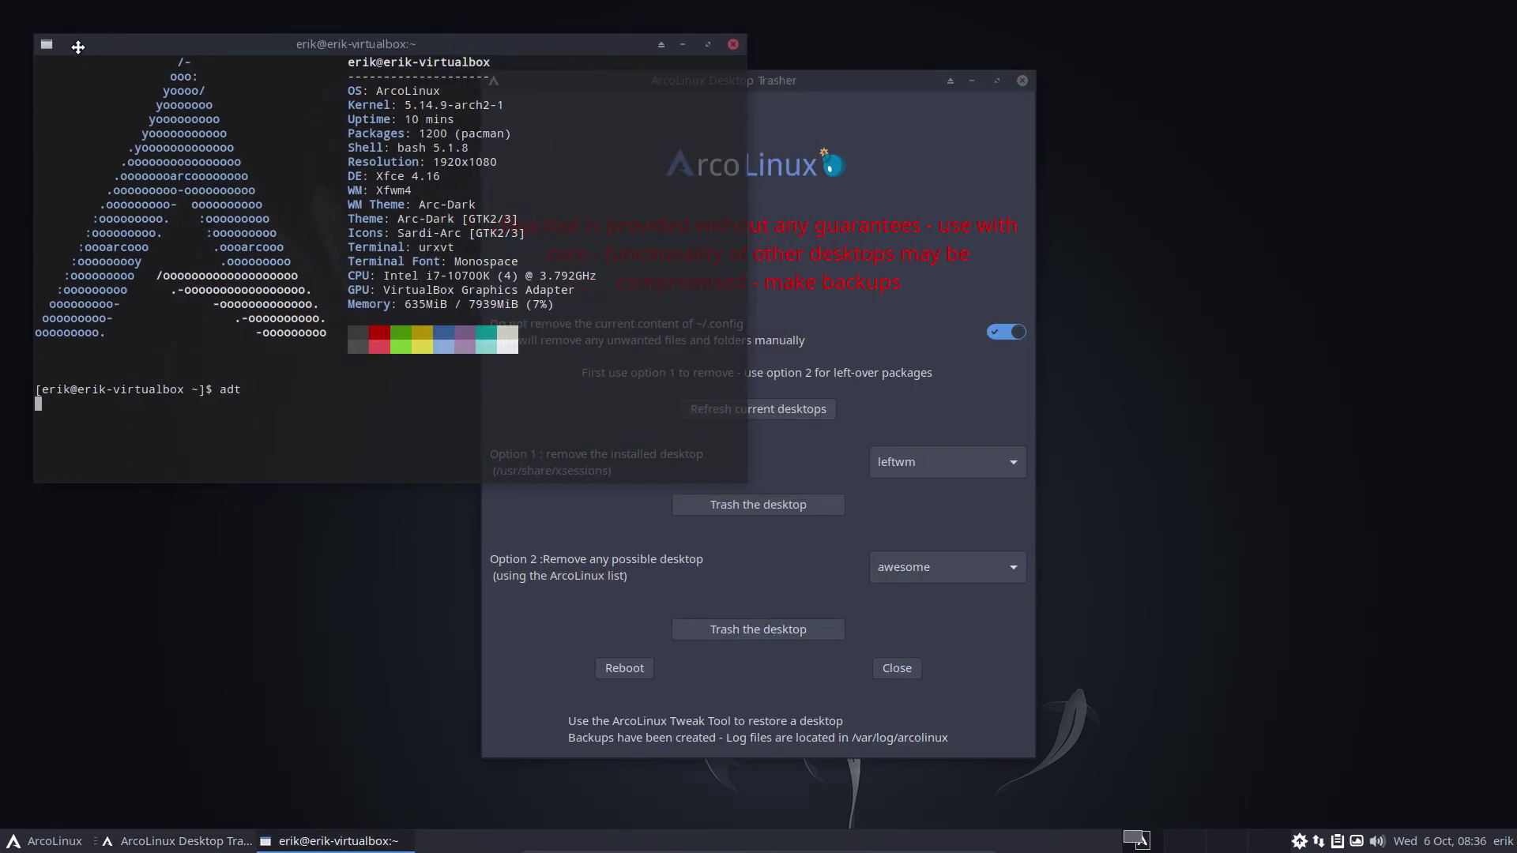
{"action": "key", "text": "super+e"}
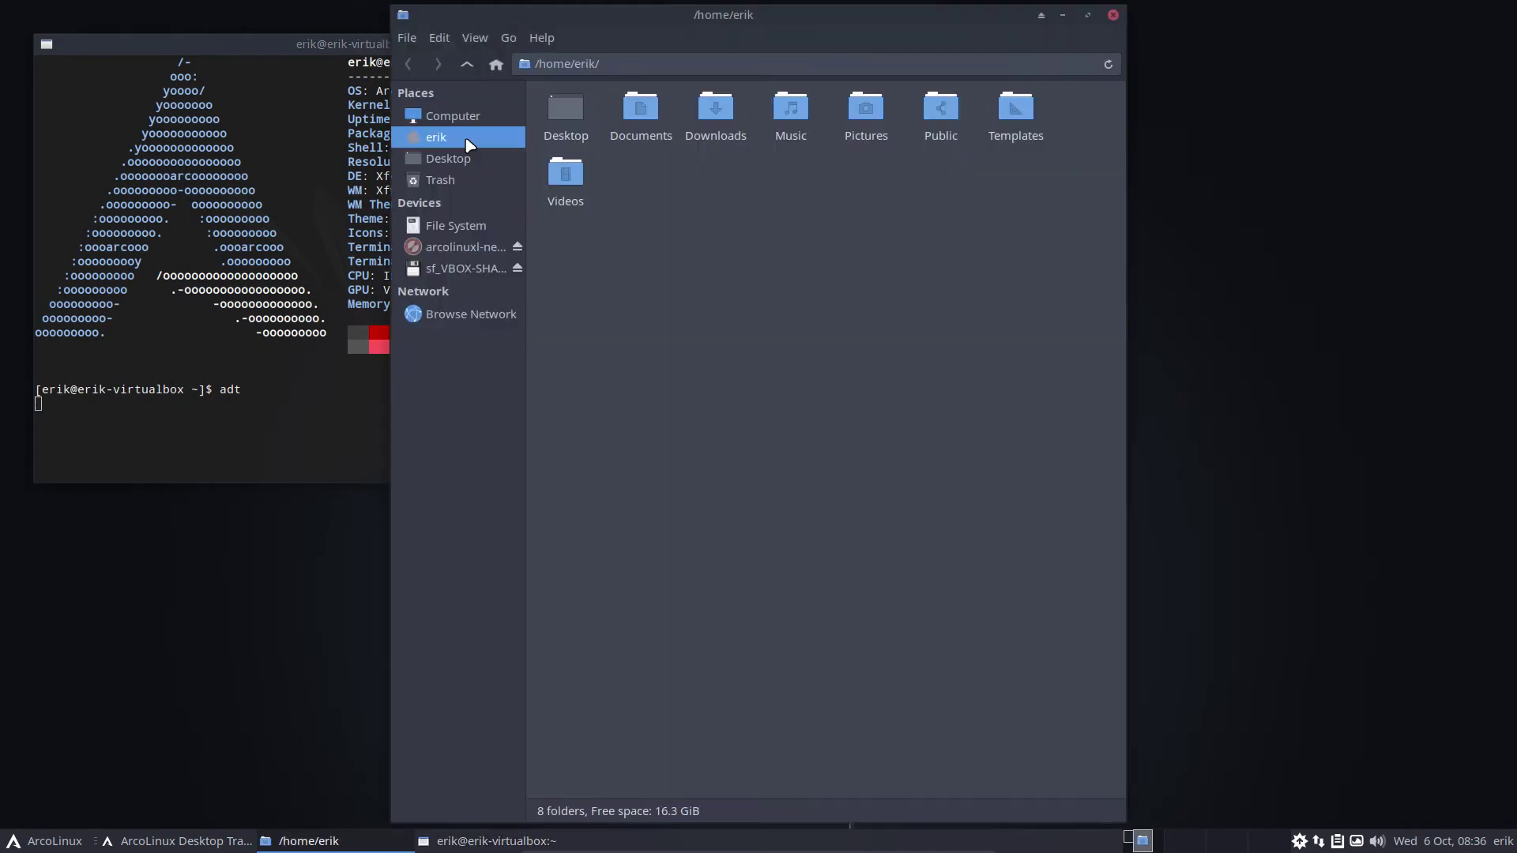
Navigate File System → var → log → arcolinux → adt in Thunar and tile it on the right half.
{"action": "left_click", "coordinate": [466, 238]}
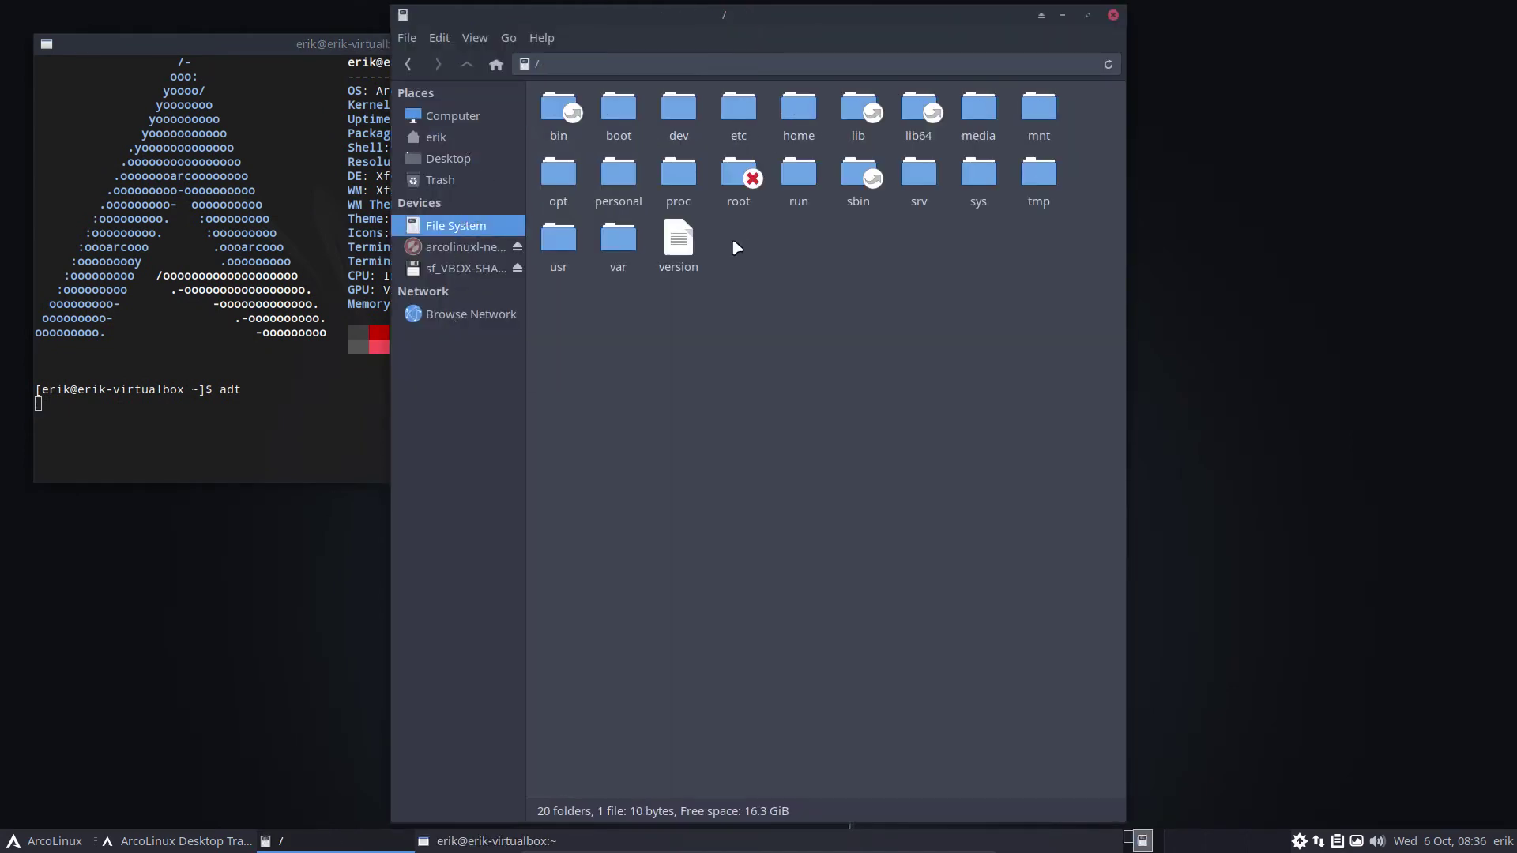
{"action": "double_click", "coordinate": [616, 237]}
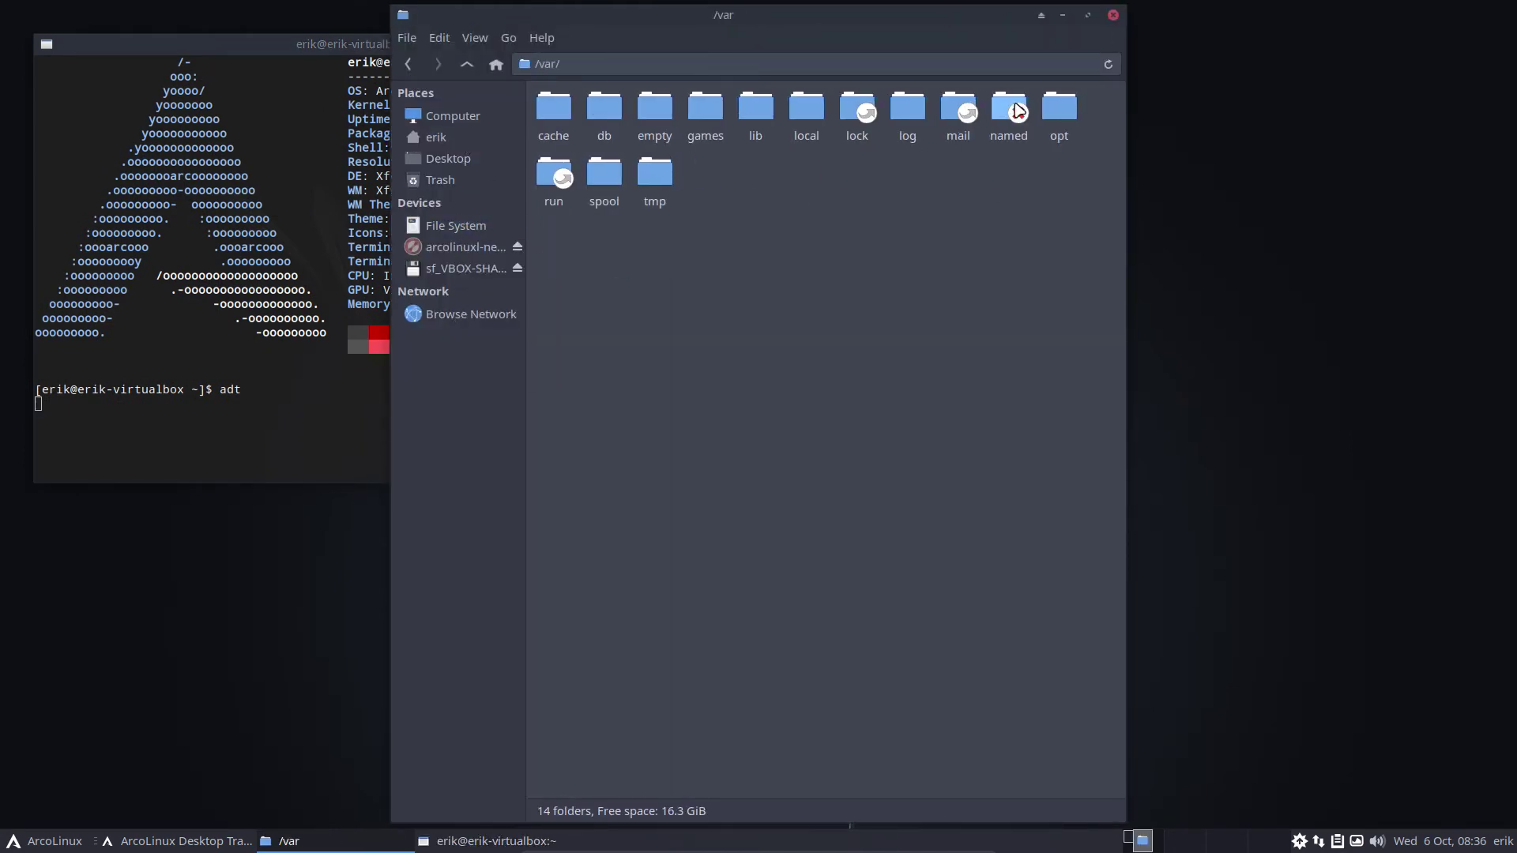
{"action": "double_click", "coordinate": [907, 111]}
{"action": "double_click", "coordinate": [579, 115]}
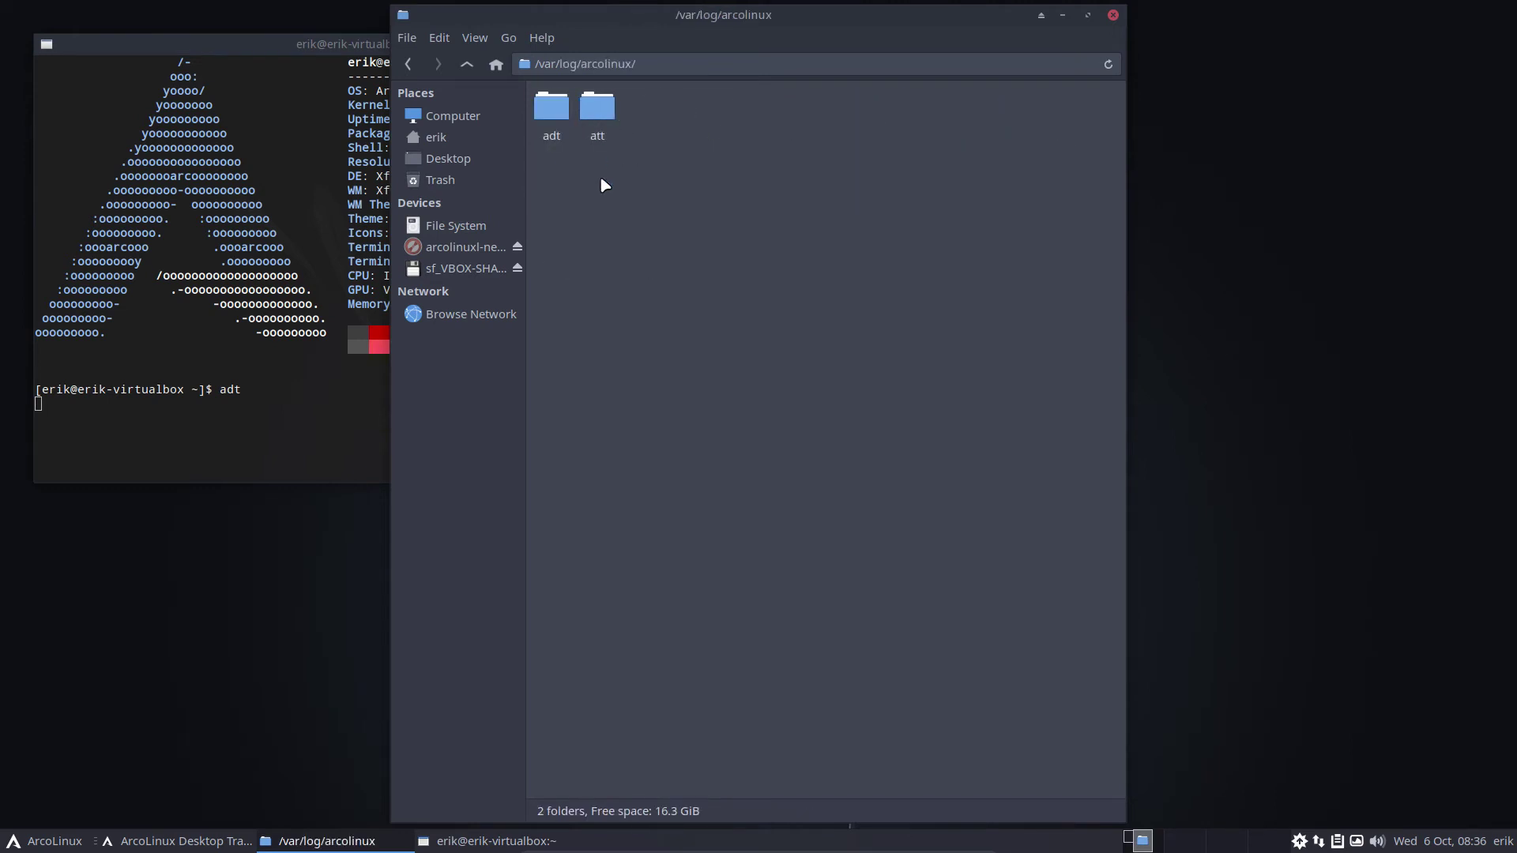
{"action": "left_click", "coordinate": [559, 135]}
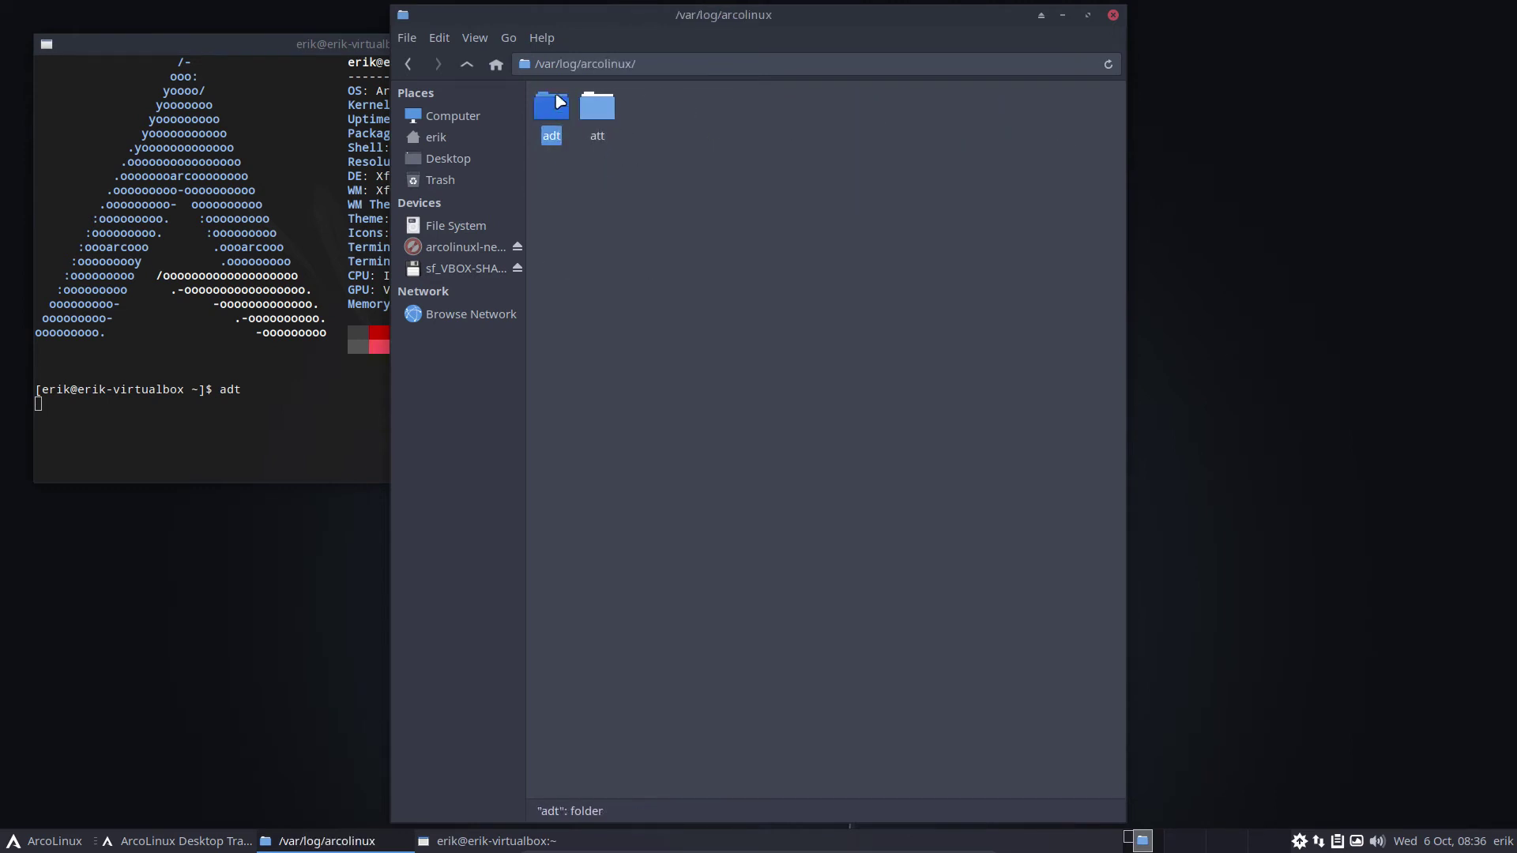
{"action": "double_click", "coordinate": [549, 106]}
{"action": "left_click_drag", "start_coordinate": [654, 18], "coordinate": [1512, 203]}
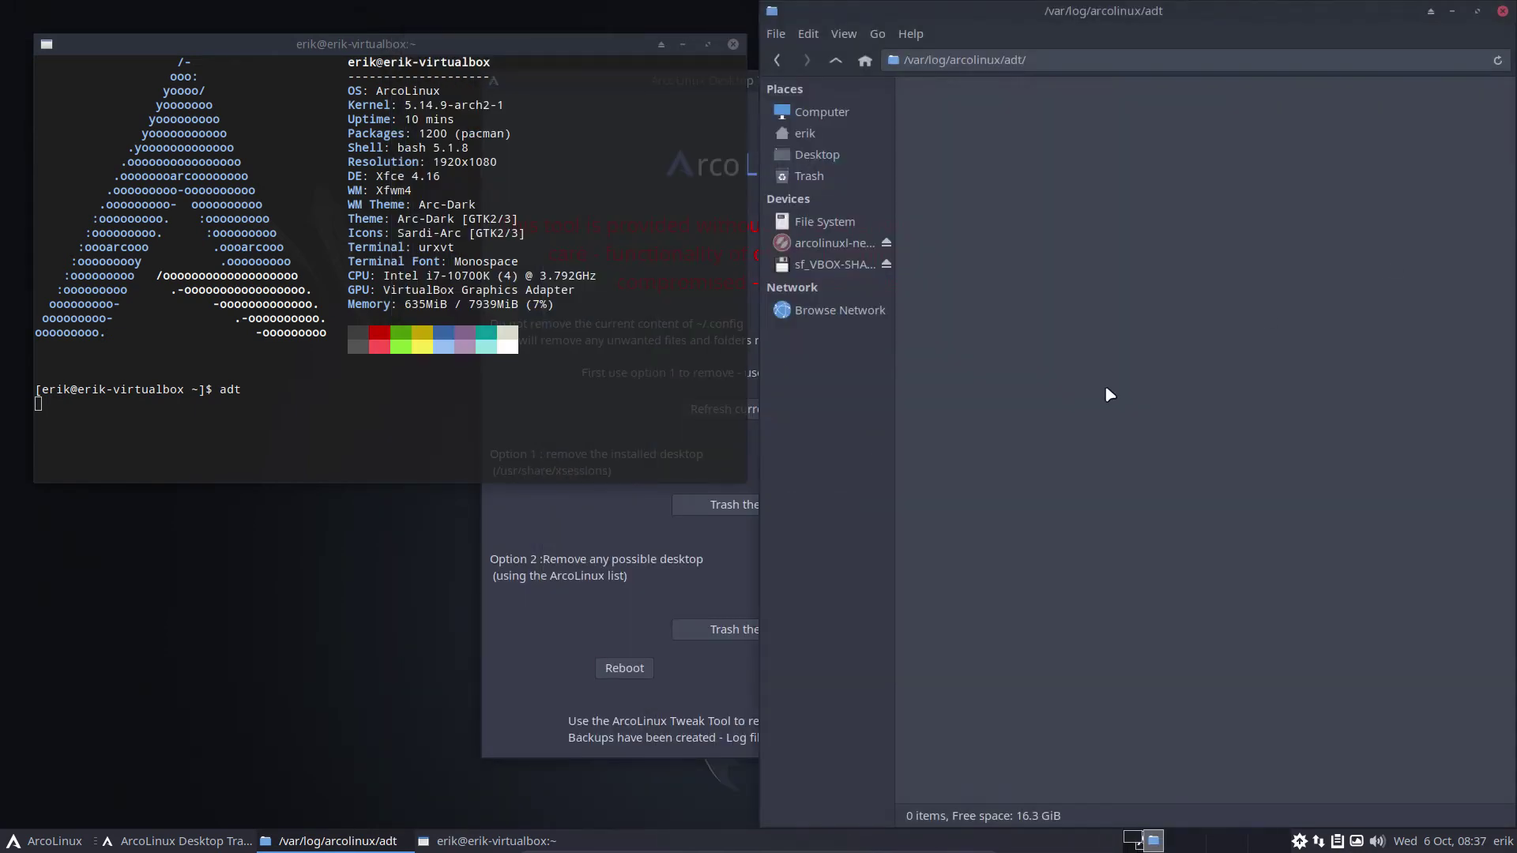
Trash leftwm with Option 1's 'Trash the desktop' and review the removal output in the terminal.
{"action": "left_click", "coordinate": [550, 534]}
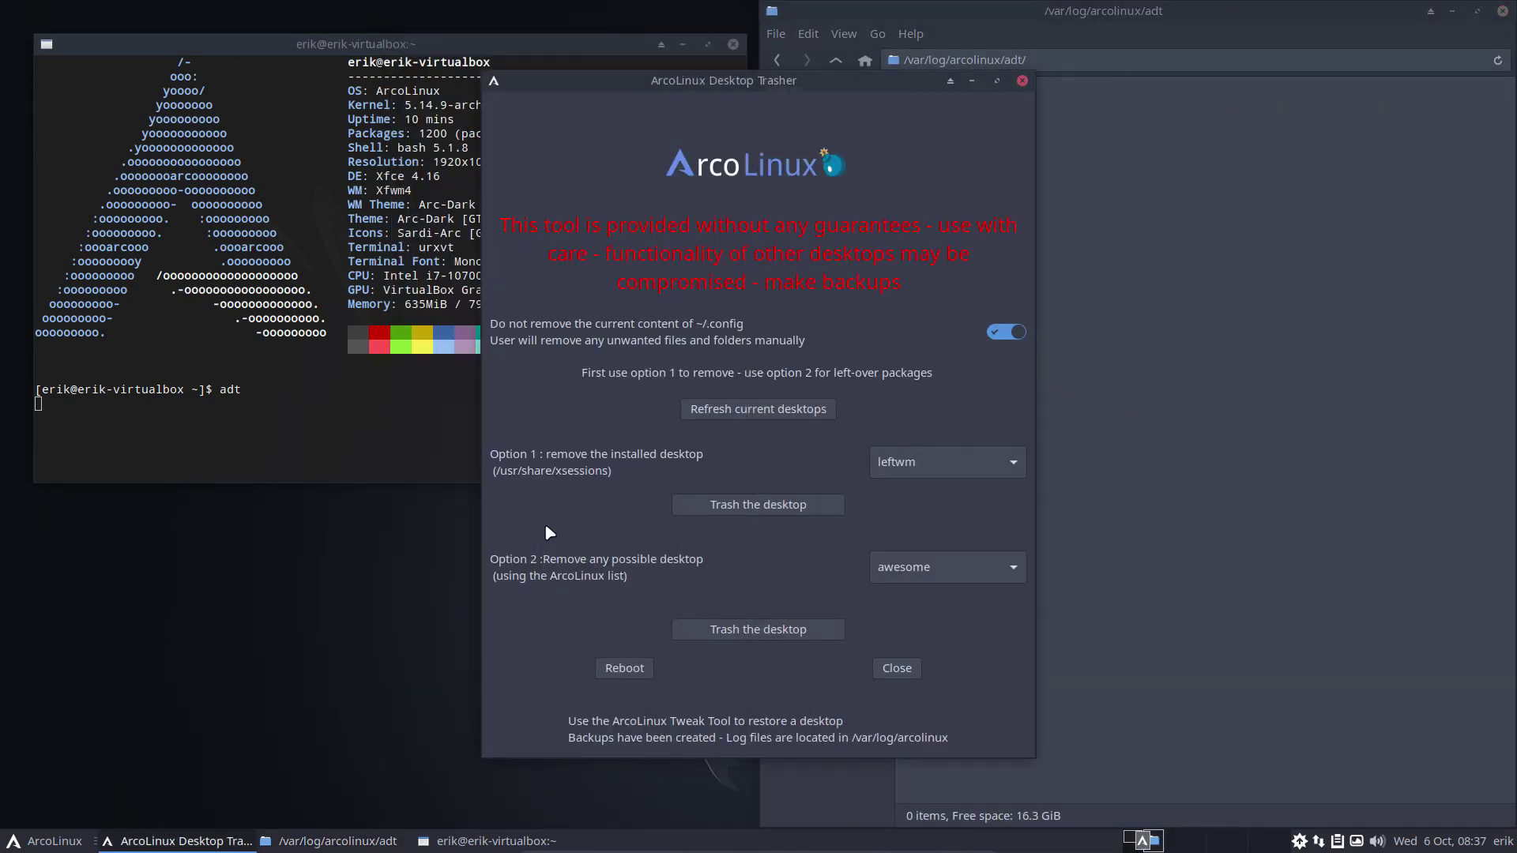
{"action": "left_click", "coordinate": [787, 505]}
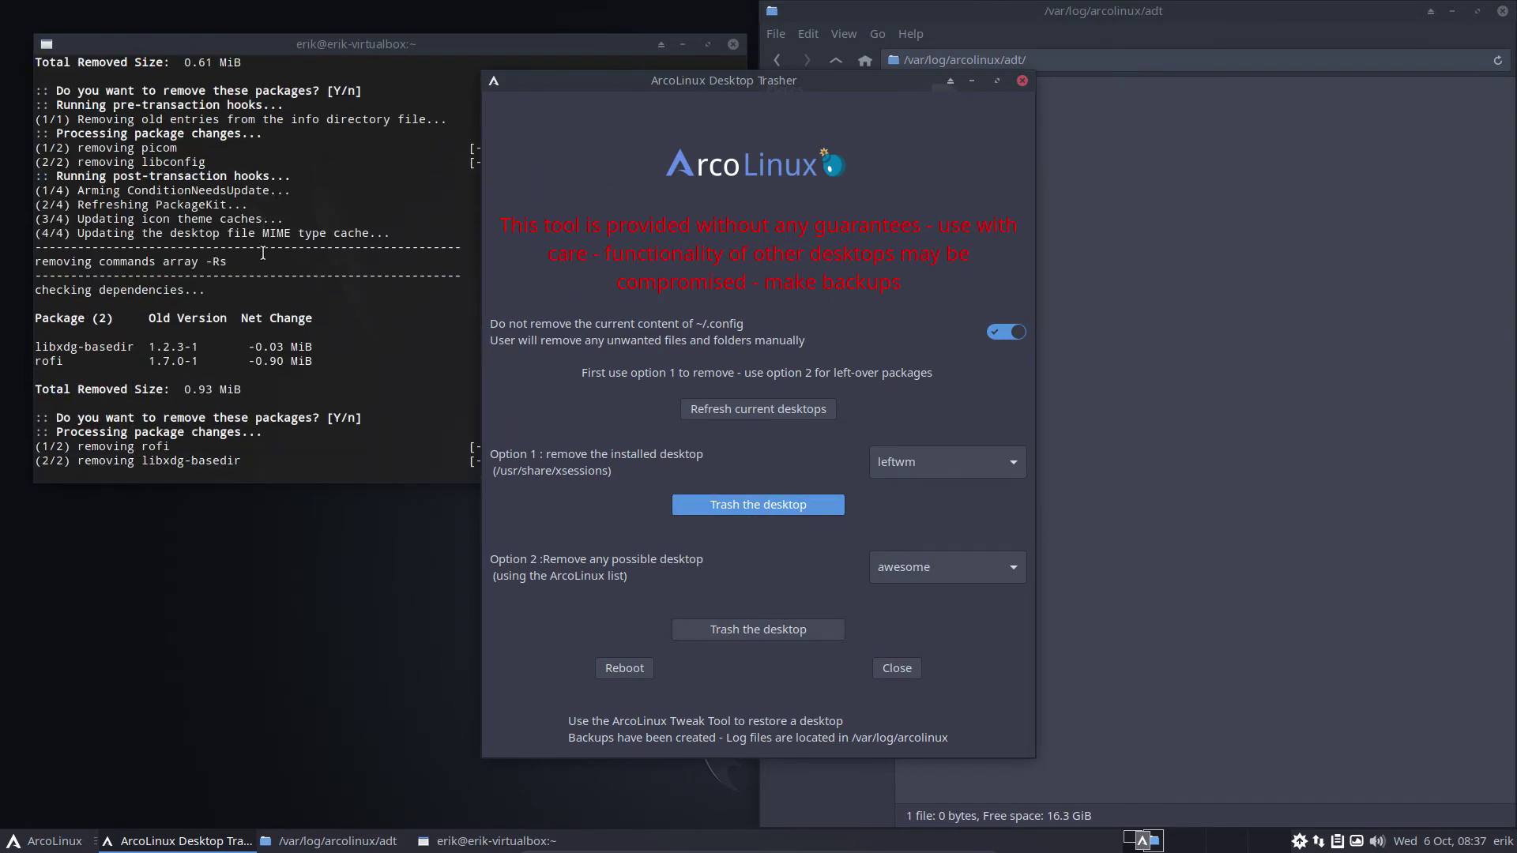
{"action": "left_click", "coordinate": [263, 252]}
{"action": "scroll", "coordinate": [252, 248], "scroll_direction": "up", "scroll_amount": 15}
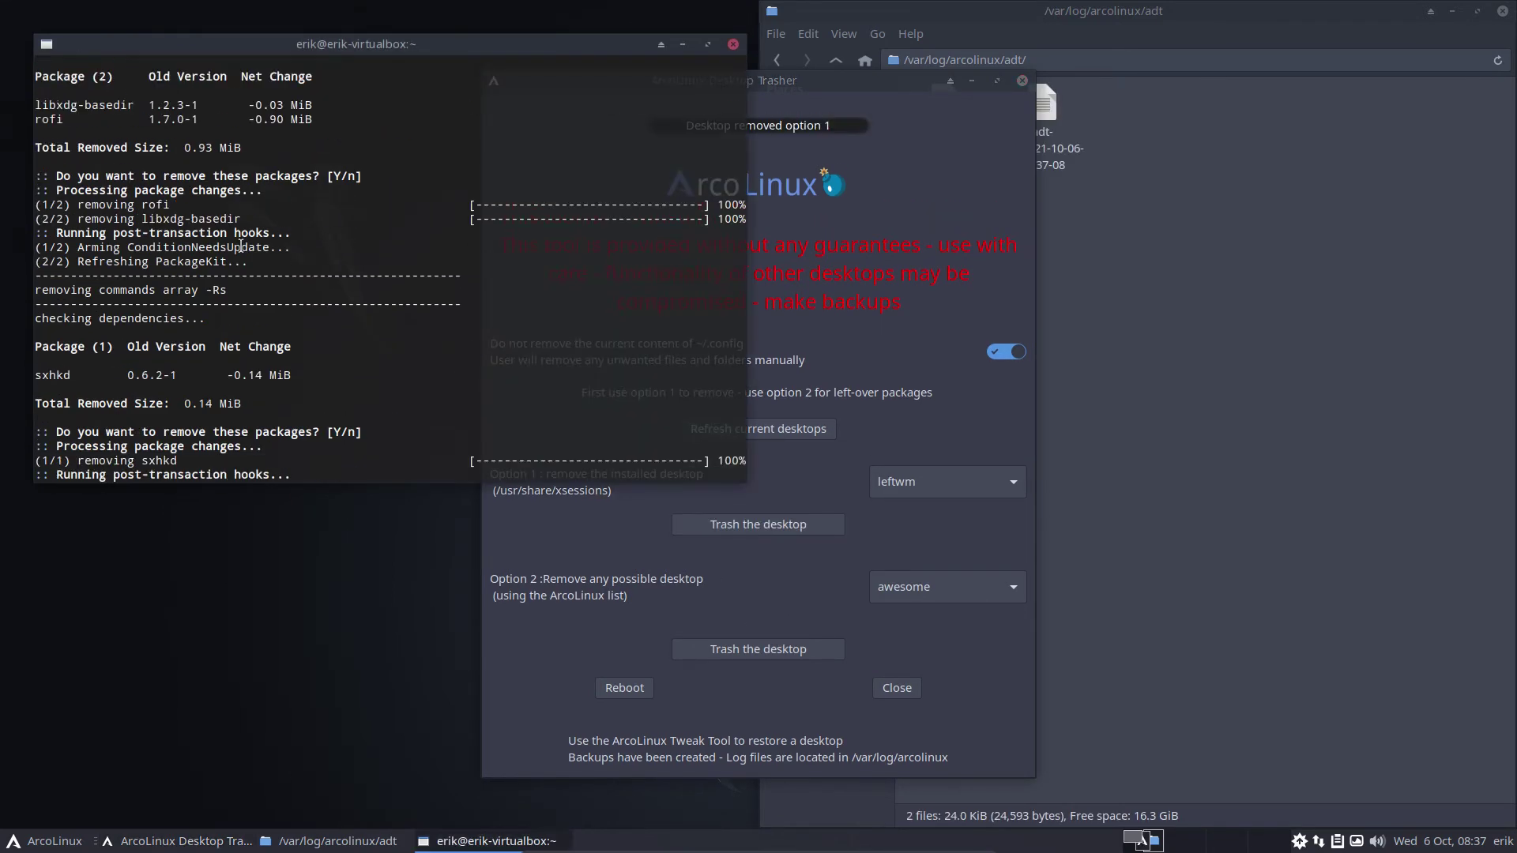
{"action": "scroll", "coordinate": [241, 247], "scroll_direction": "down", "scroll_amount": 3}
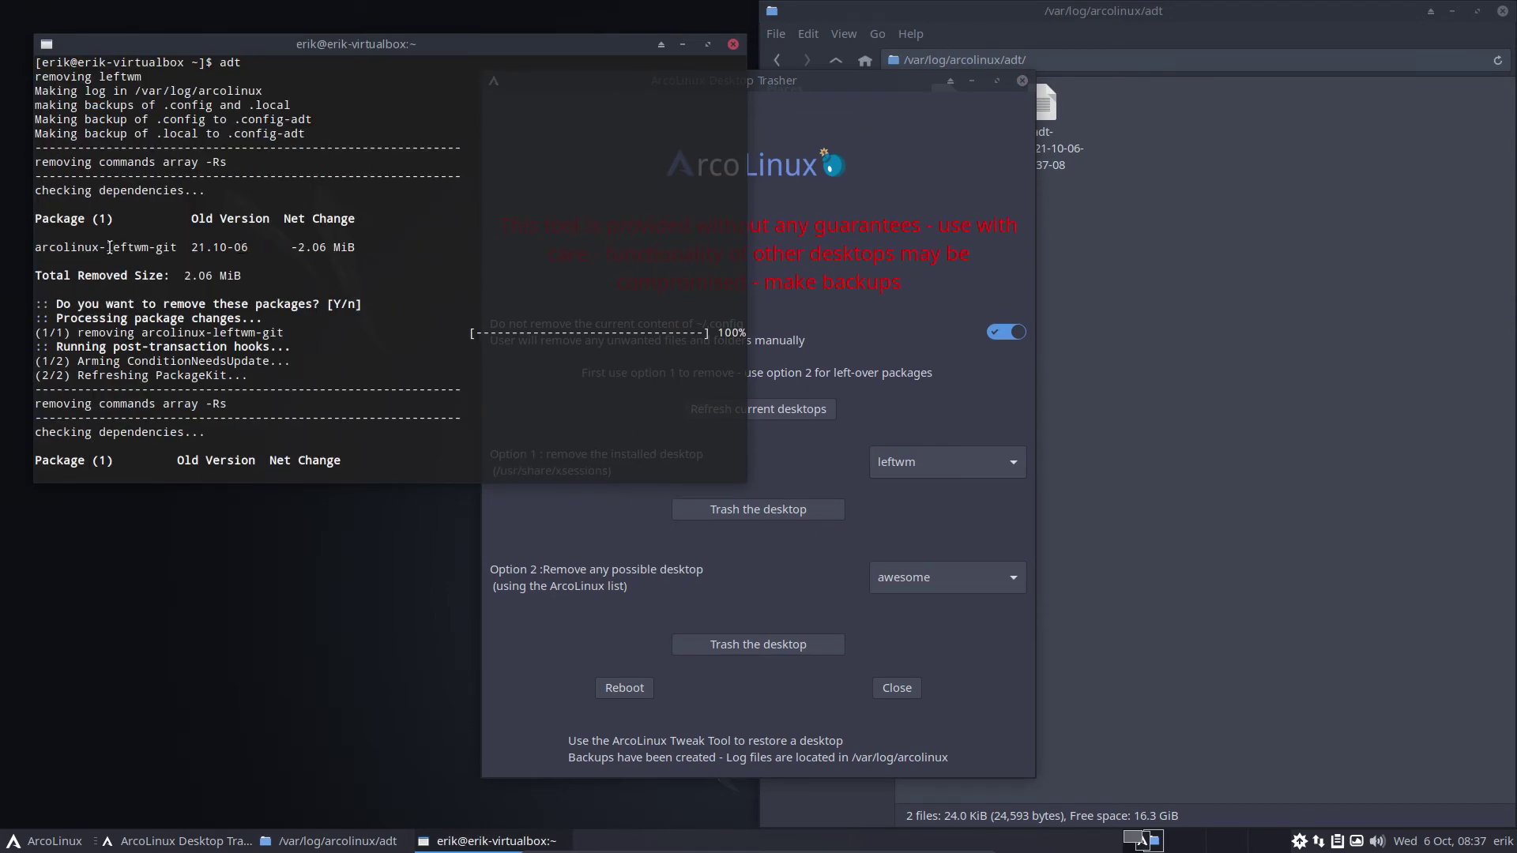
{"action": "left_click_drag", "start_coordinate": [106, 248], "coordinate": [175, 260]}
{"action": "scroll", "coordinate": [176, 261], "scroll_direction": "down", "scroll_amount": 3}
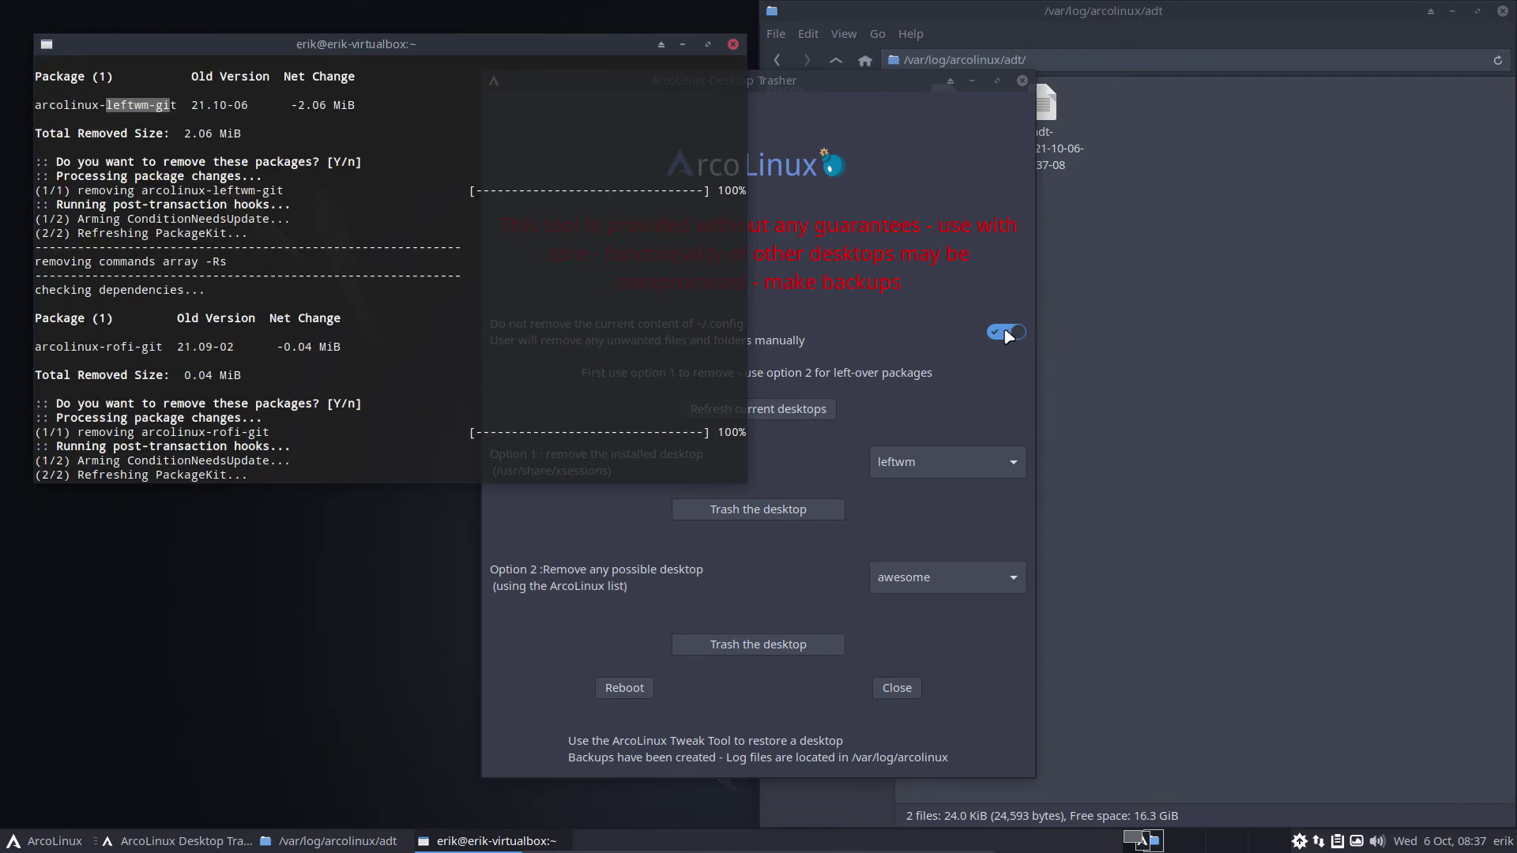
Switch between the Trasher and terminal as removal finishes, marking 'picom' in the output.
{"action": "left_click", "coordinate": [855, 301]}
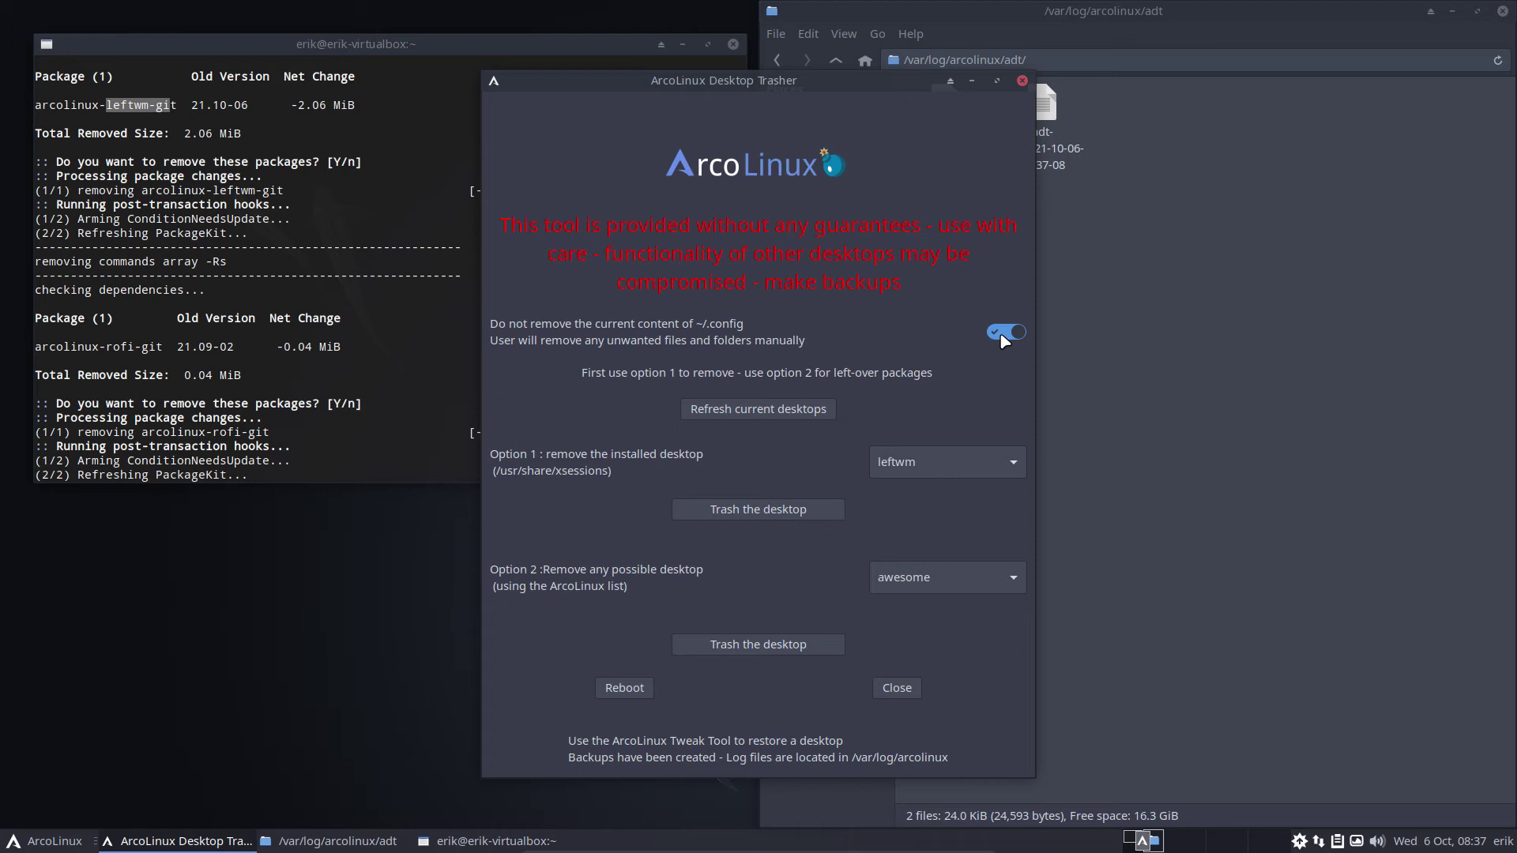
{"action": "left_click", "coordinate": [328, 333]}
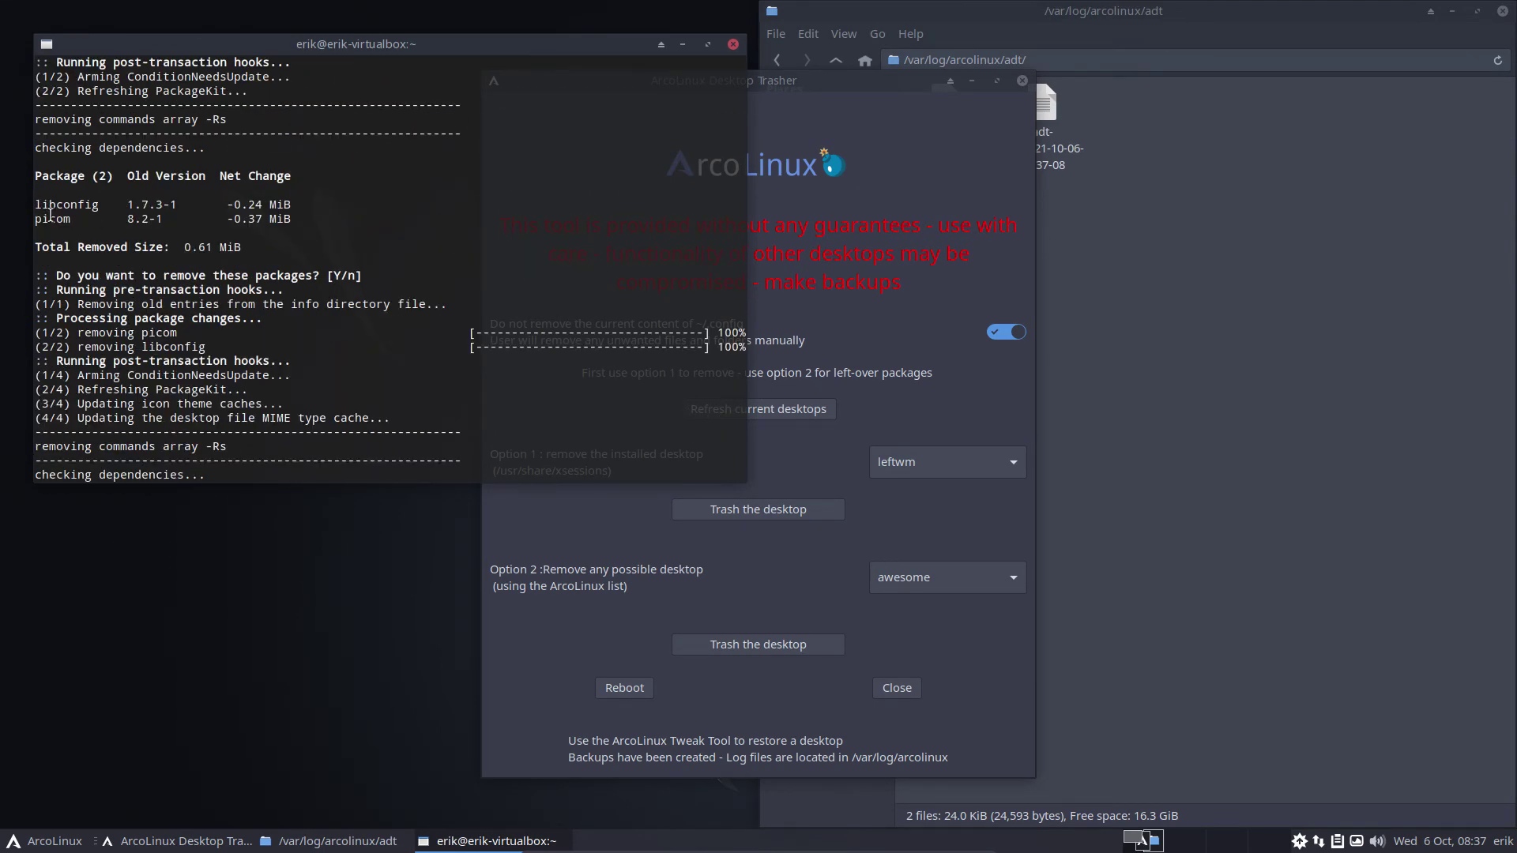
{"action": "double_click", "coordinate": [50, 218]}
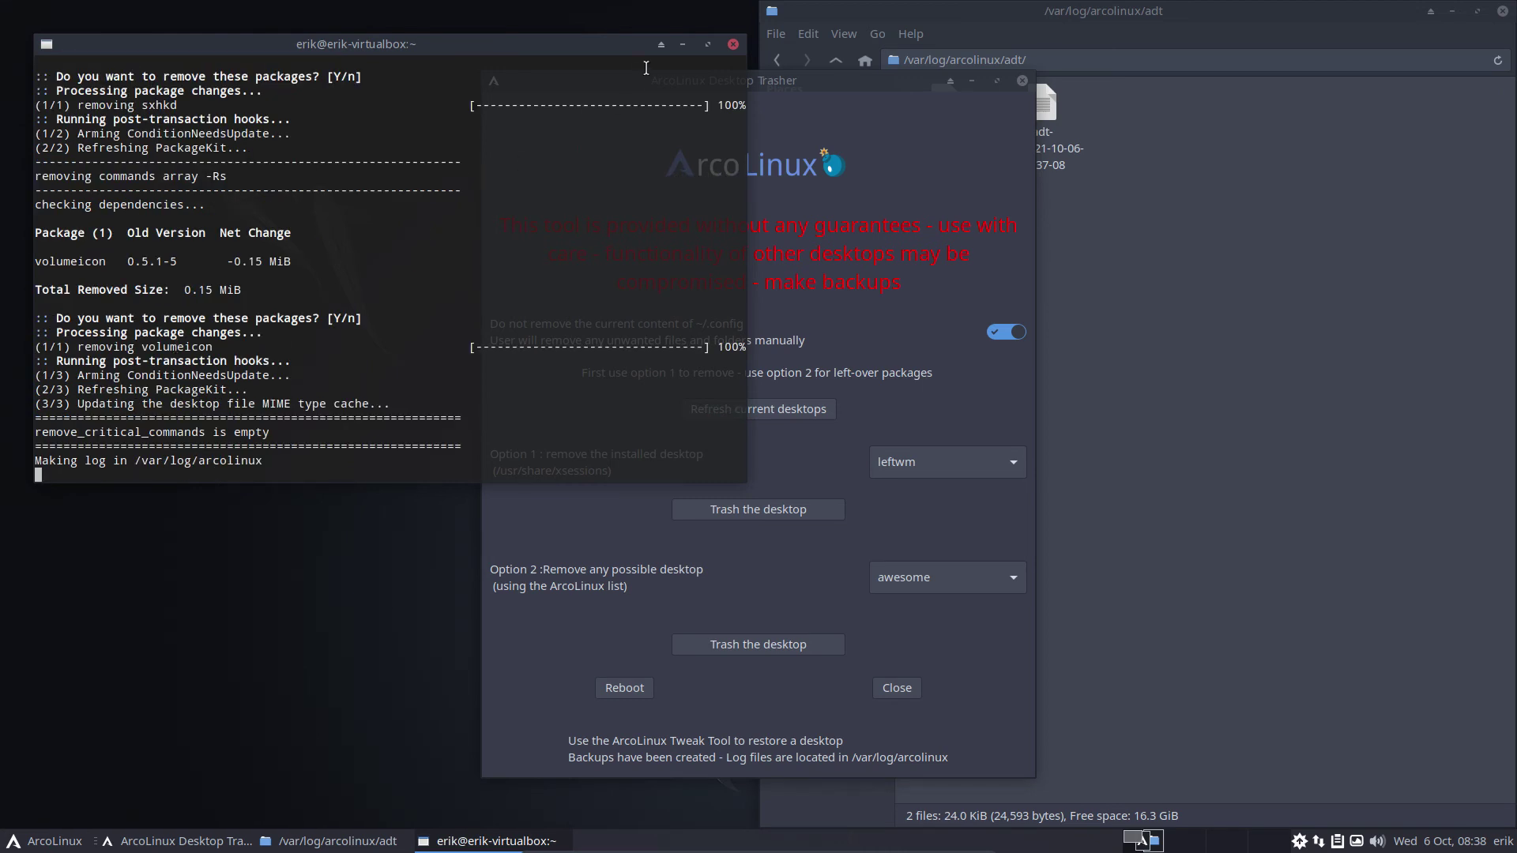
Close the terminal and compare both adt log files side by side in Meld.
{"action": "left_click", "coordinate": [733, 44]}
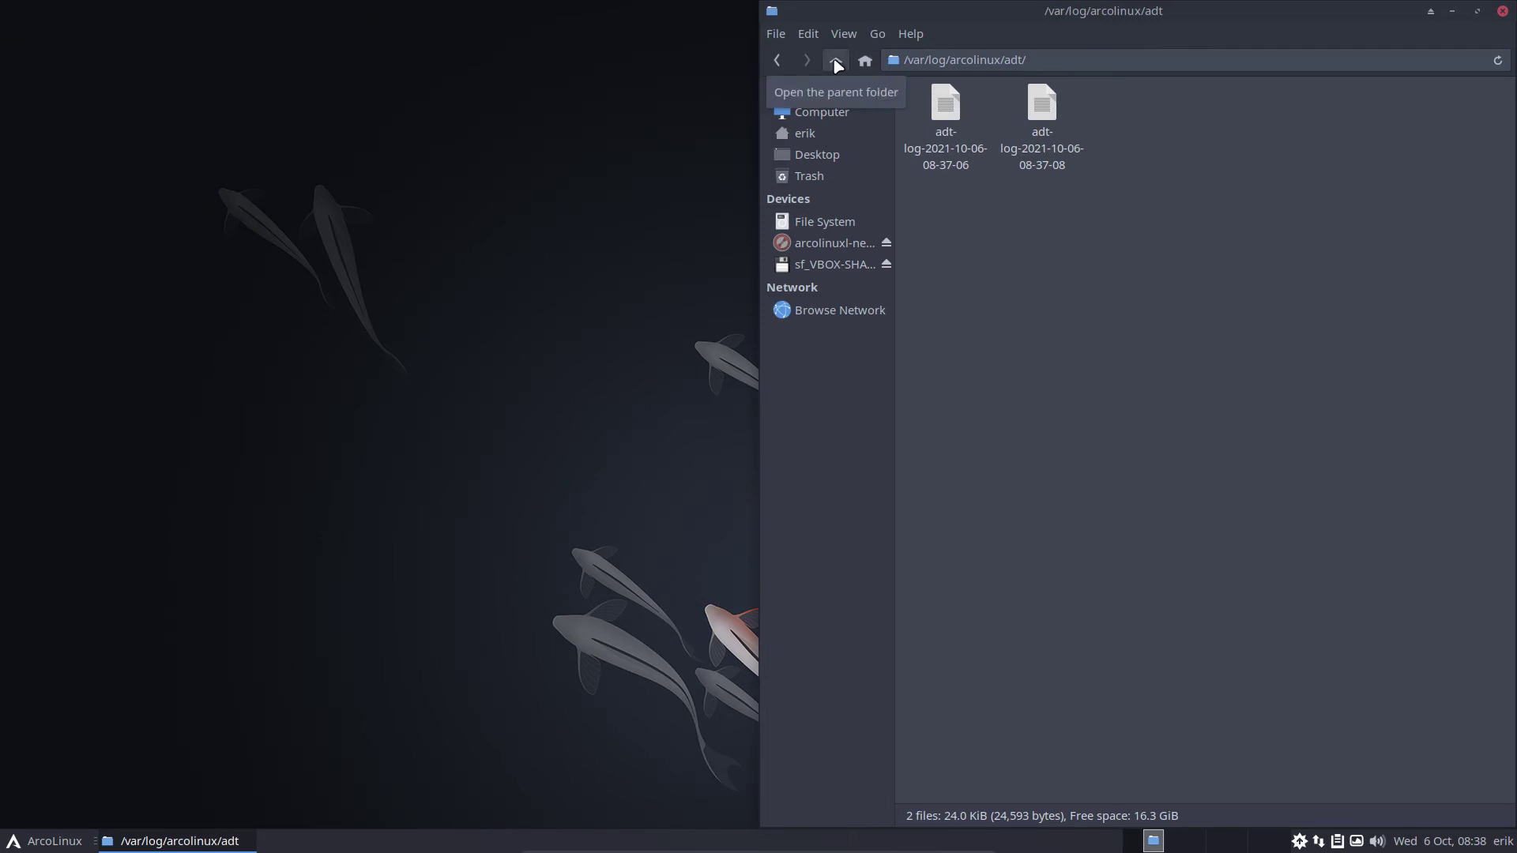
{"action": "left_click_drag", "start_coordinate": [924, 211], "coordinate": [1064, 119]}
{"action": "right_click", "coordinate": [1029, 87]}
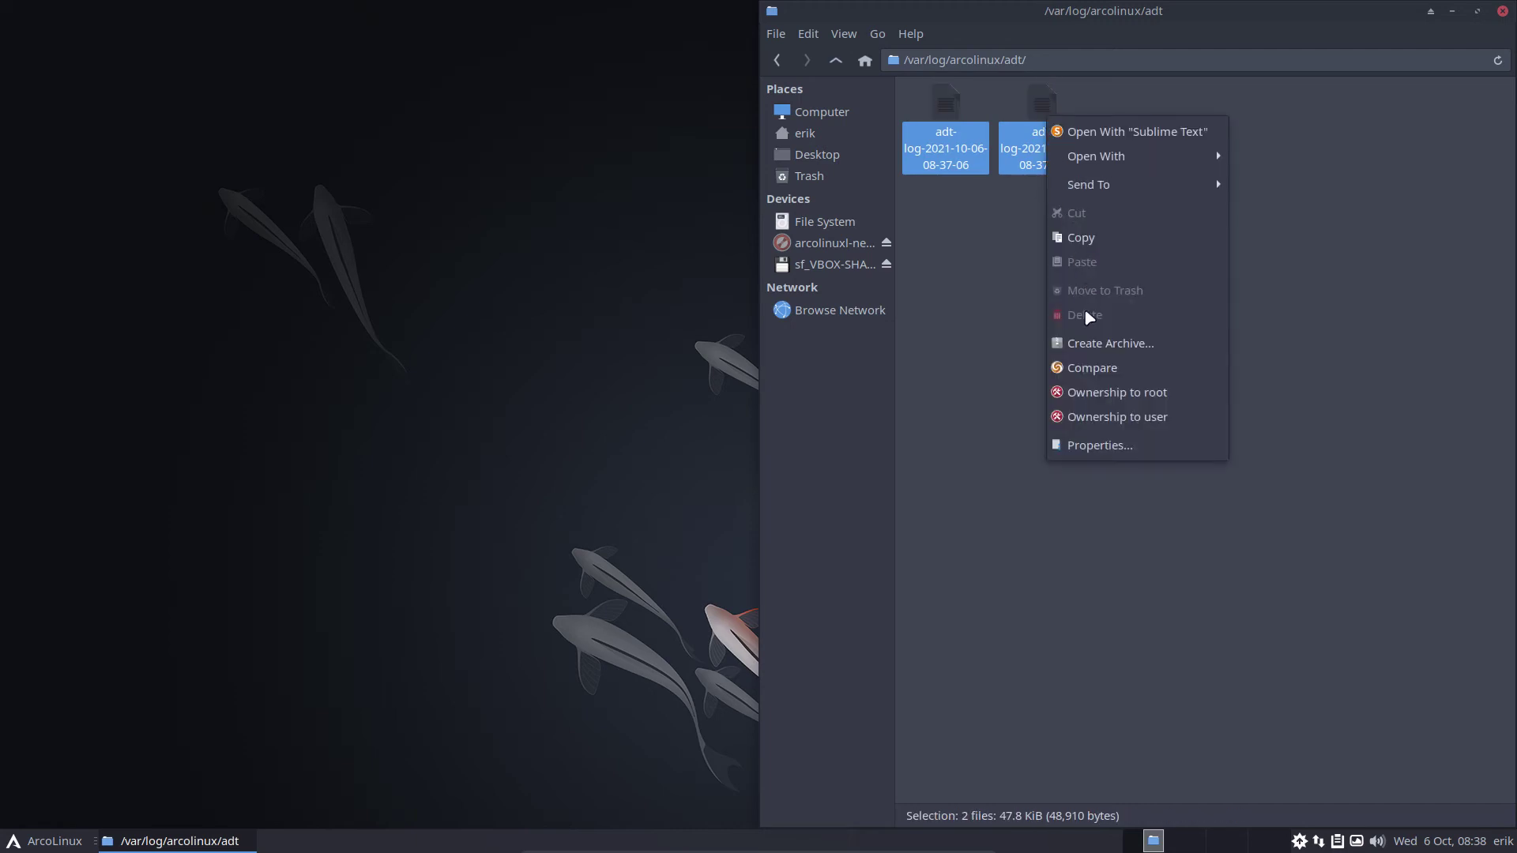
{"action": "left_click", "coordinate": [1084, 365]}
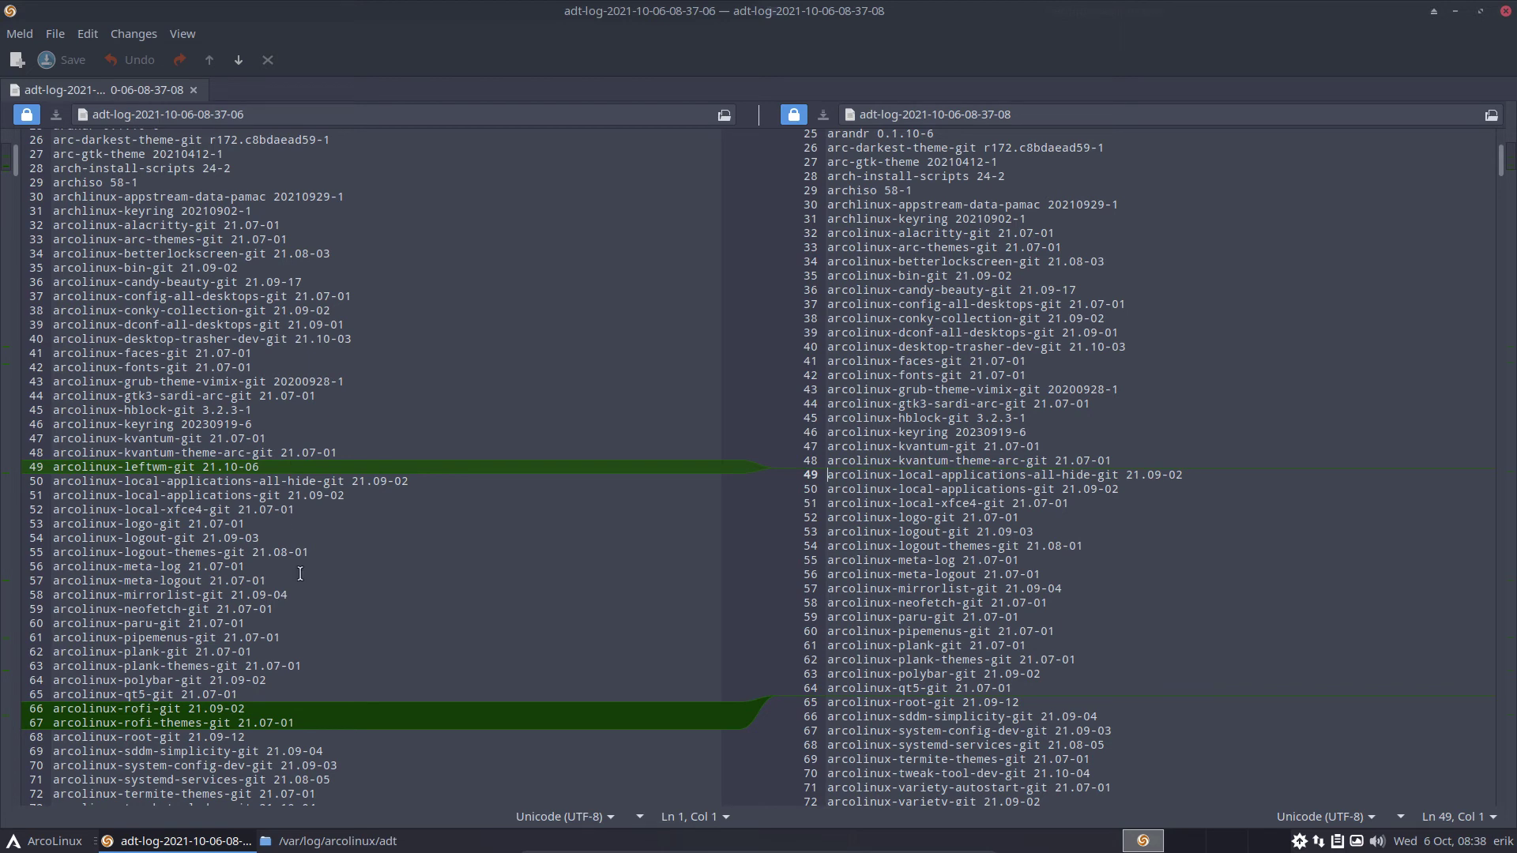
Highlight the leftwm-git line 48–49 and the rofi-git and rofi-themes-git lines 66–67 in the left pane.
{"action": "left_click_drag", "start_coordinate": [261, 466], "coordinate": [53, 453]}
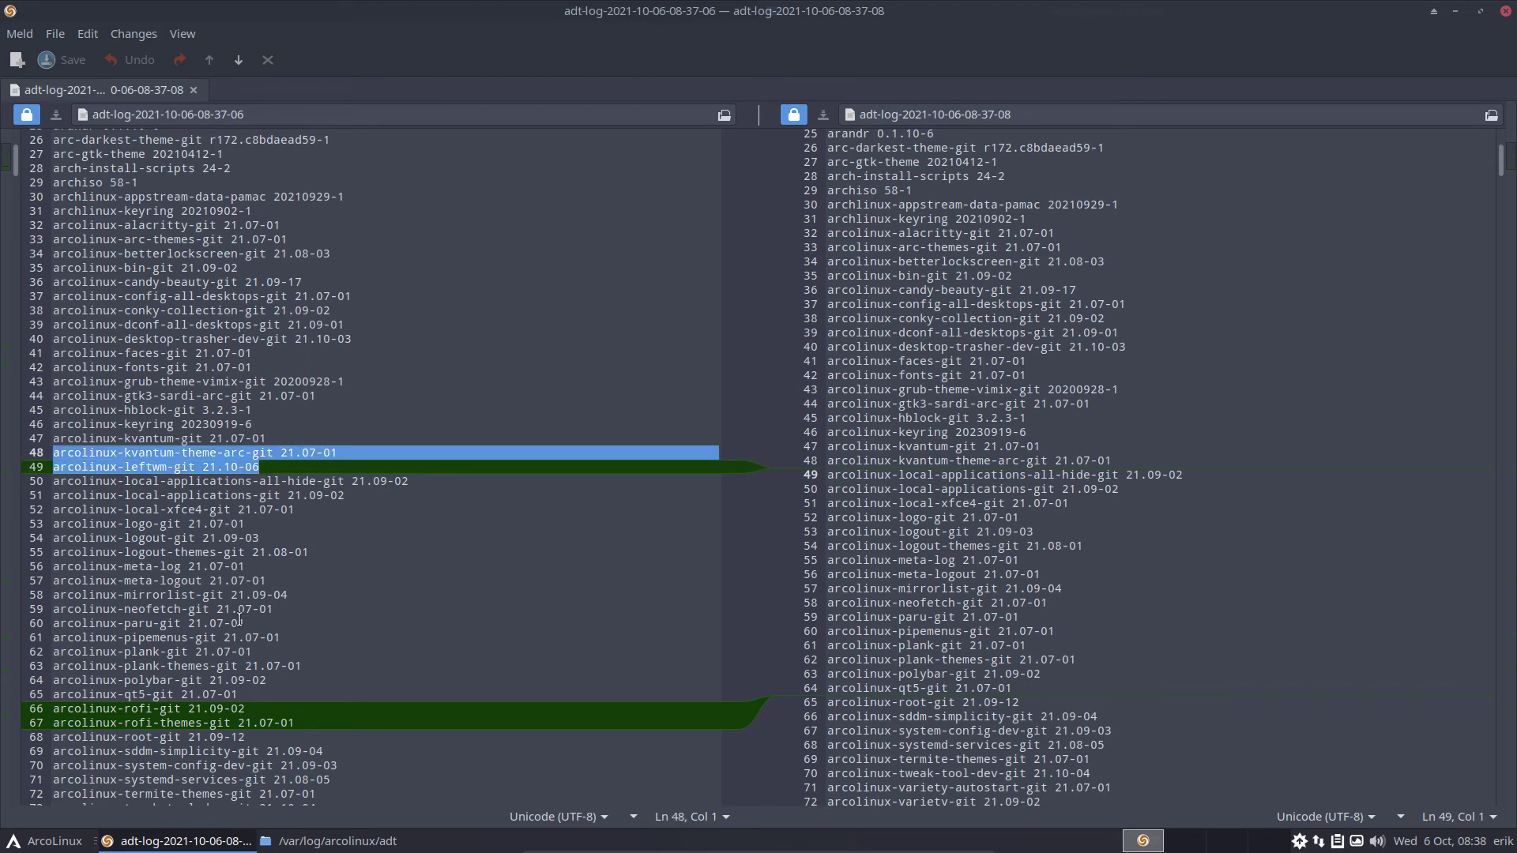
{"action": "left_click", "coordinate": [245, 723]}
{"action": "scroll", "coordinate": [243, 515], "scroll_direction": "down", "scroll_amount": 4}
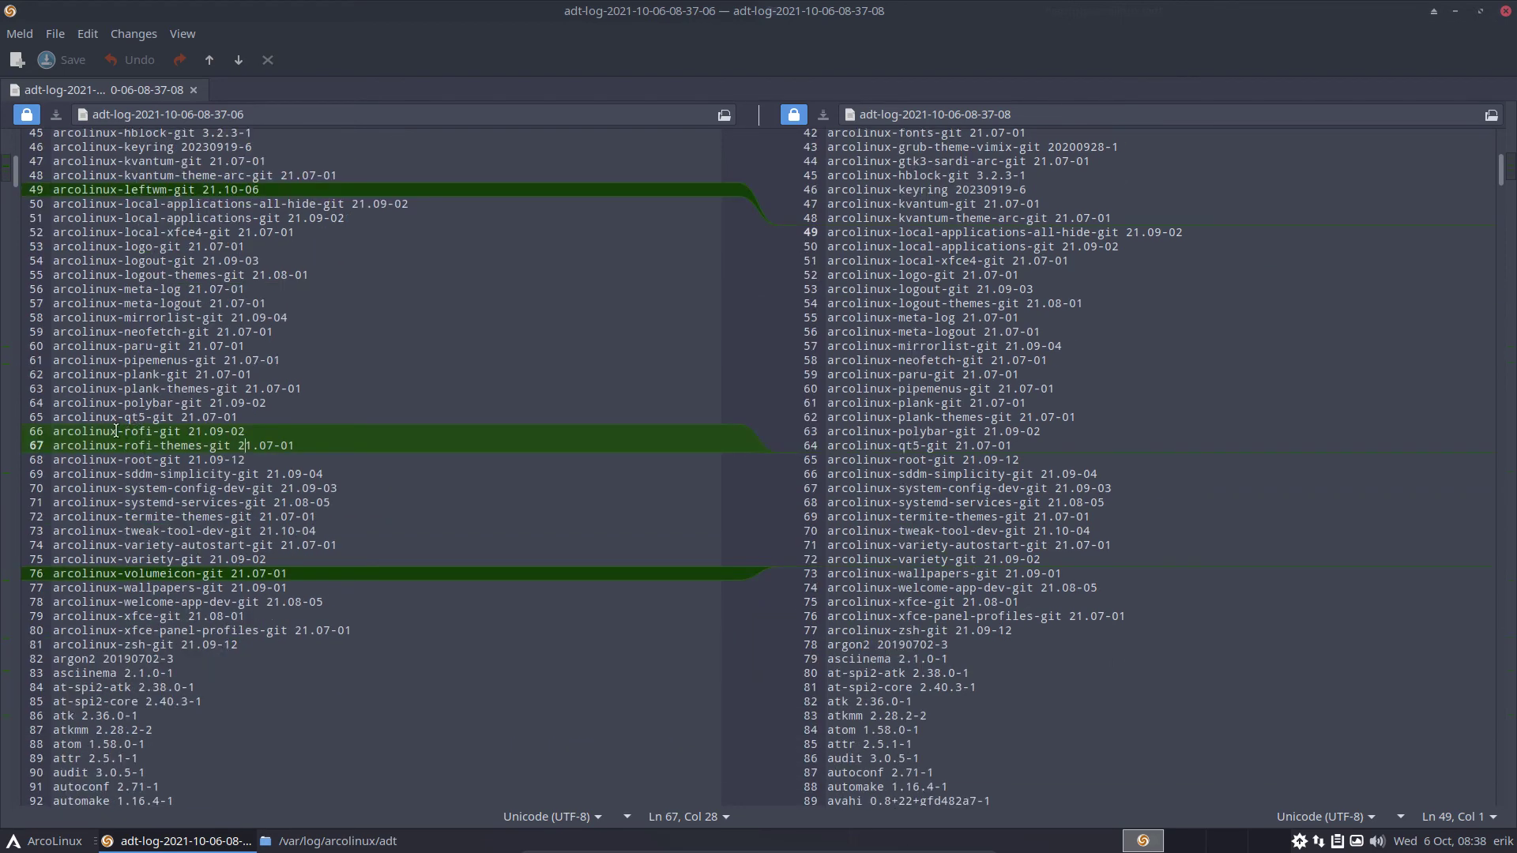
{"action": "left_click_drag", "start_coordinate": [117, 431], "coordinate": [301, 435]}
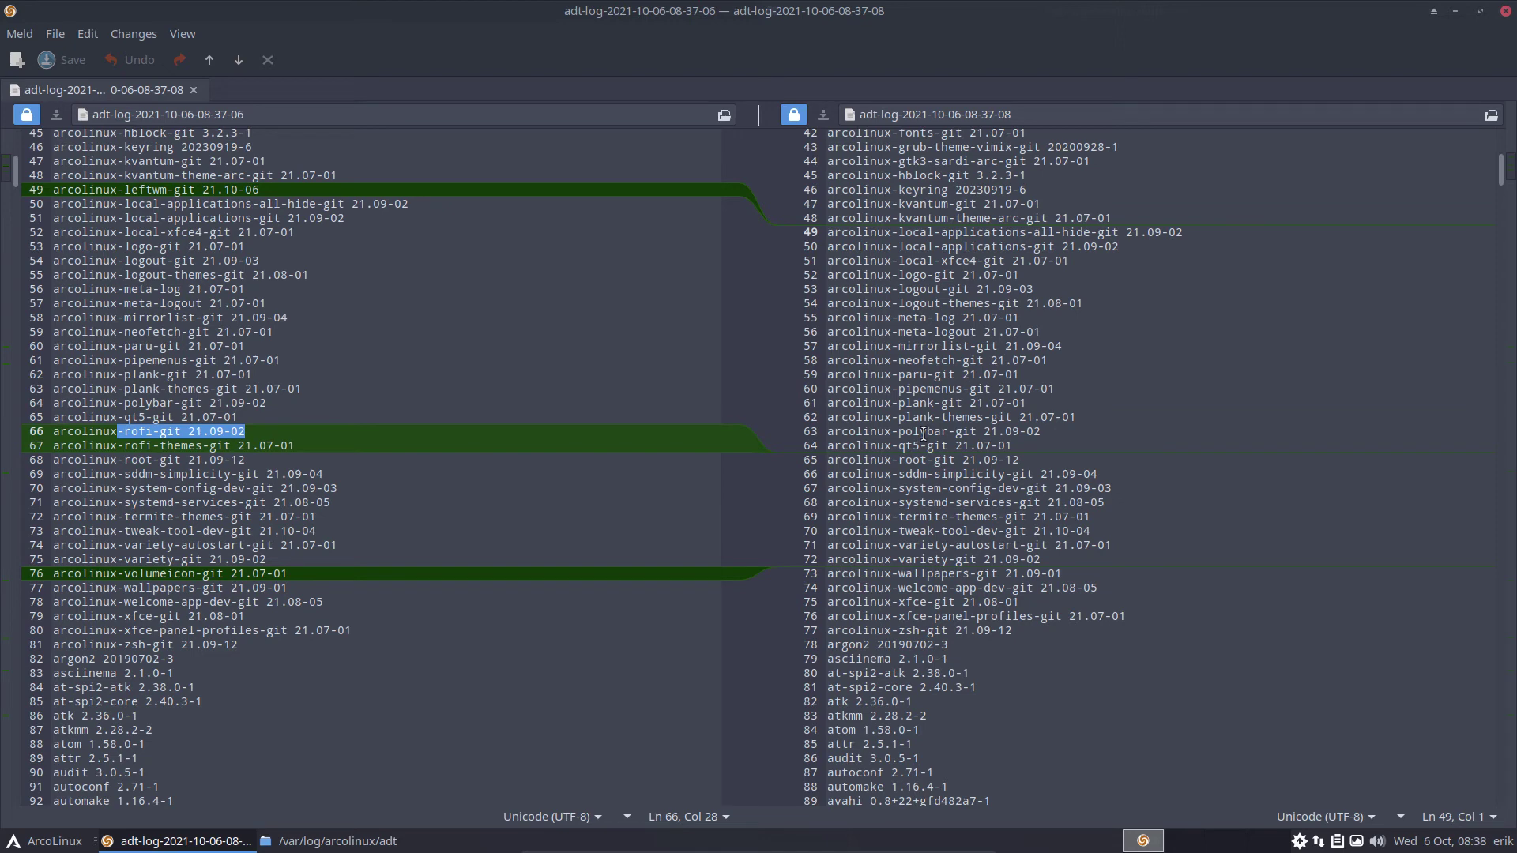
{"action": "left_click", "coordinate": [293, 446]}
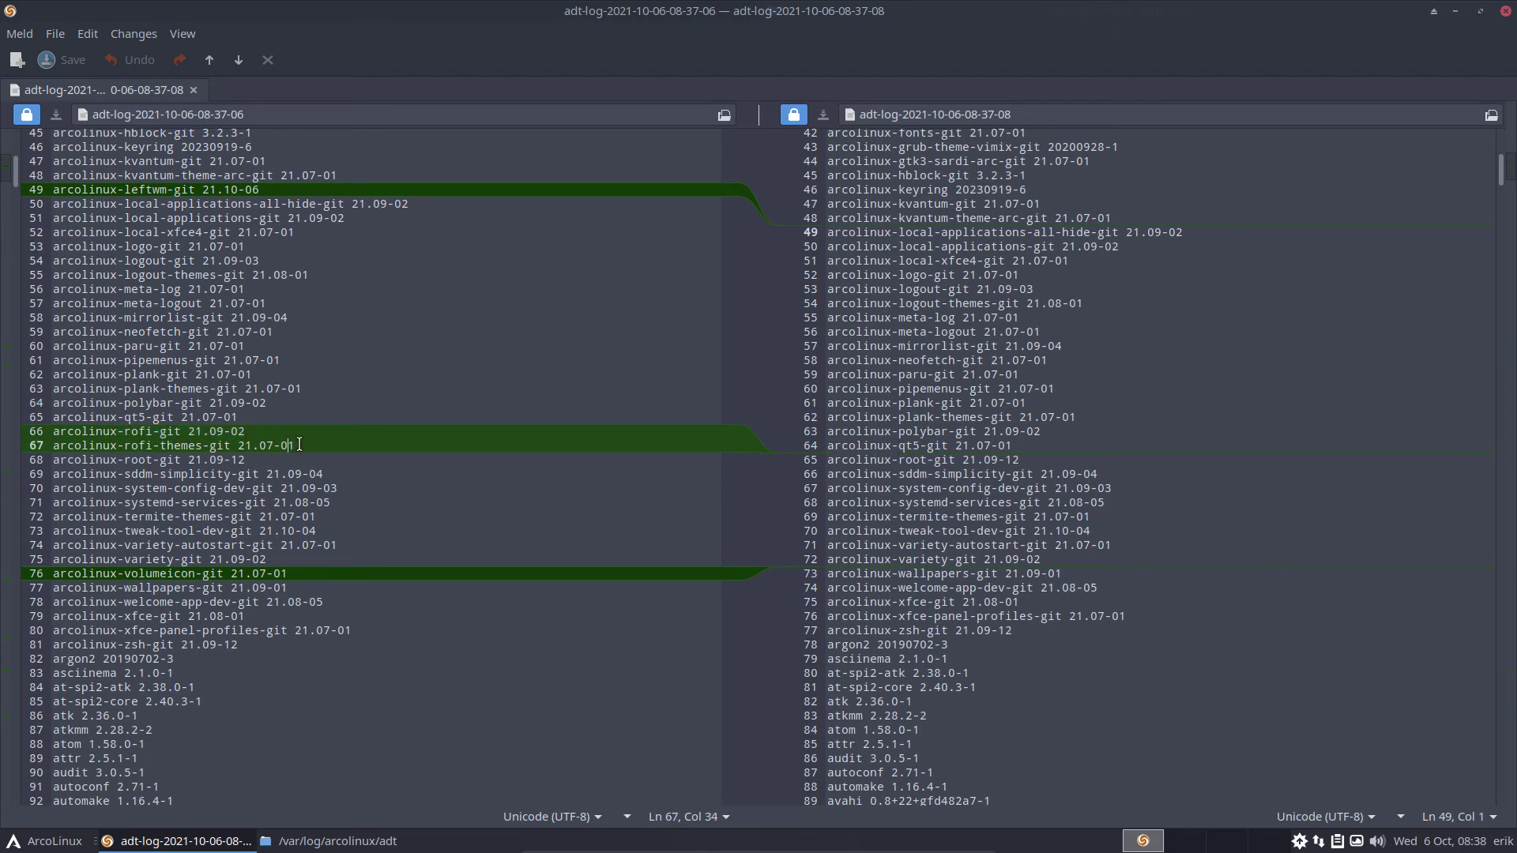
{"action": "left_click_drag", "start_coordinate": [300, 445], "coordinate": [14, 428]}
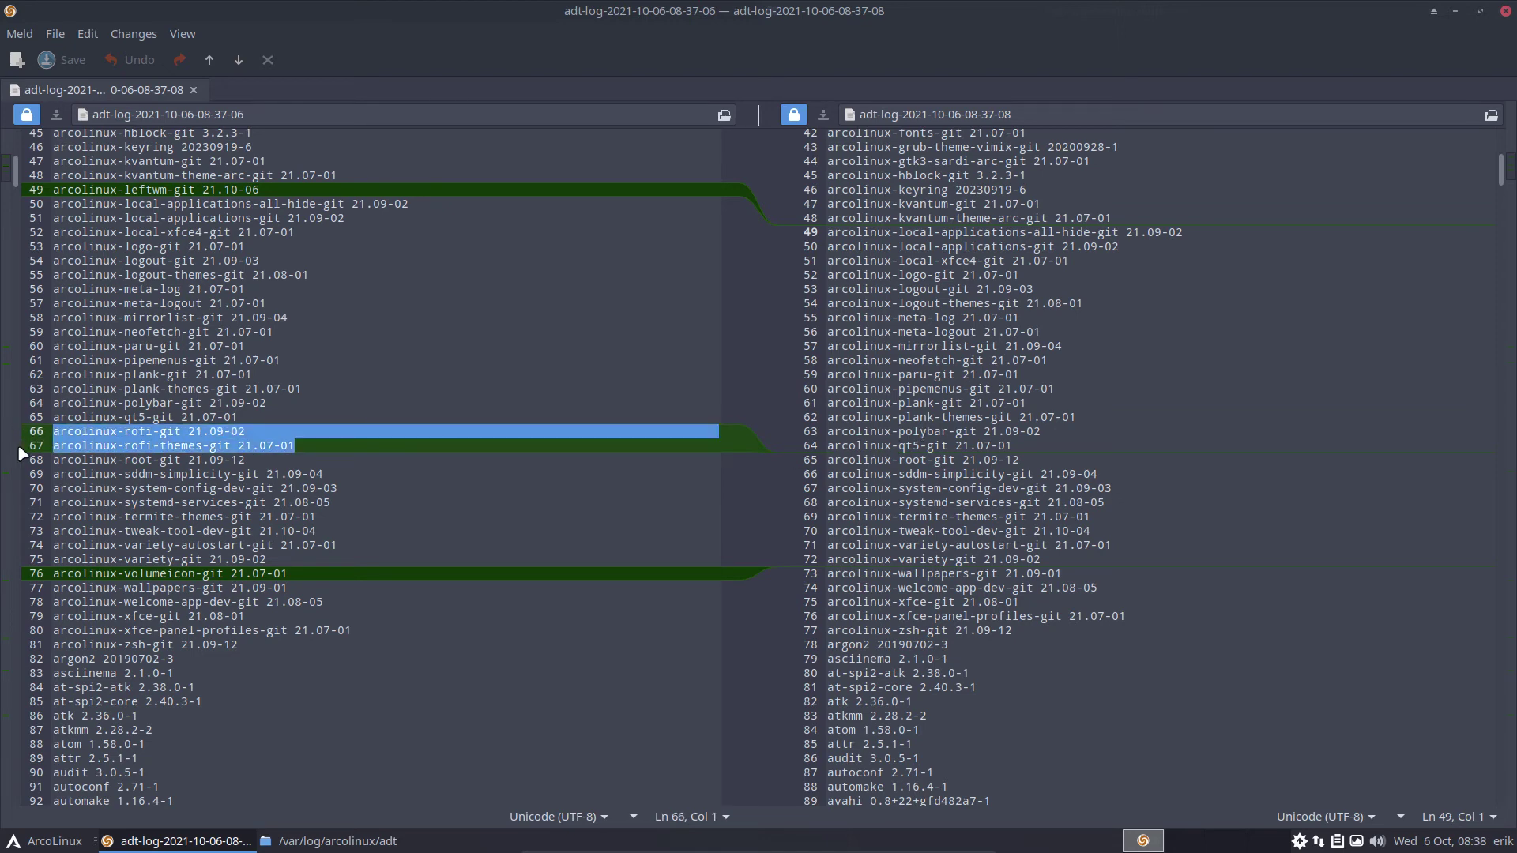
Try launching rofi with Super+F11, dismiss the 'Failed to launch shortcut' error, and clear the selection.
{"action": "key", "text": "super+F11"}
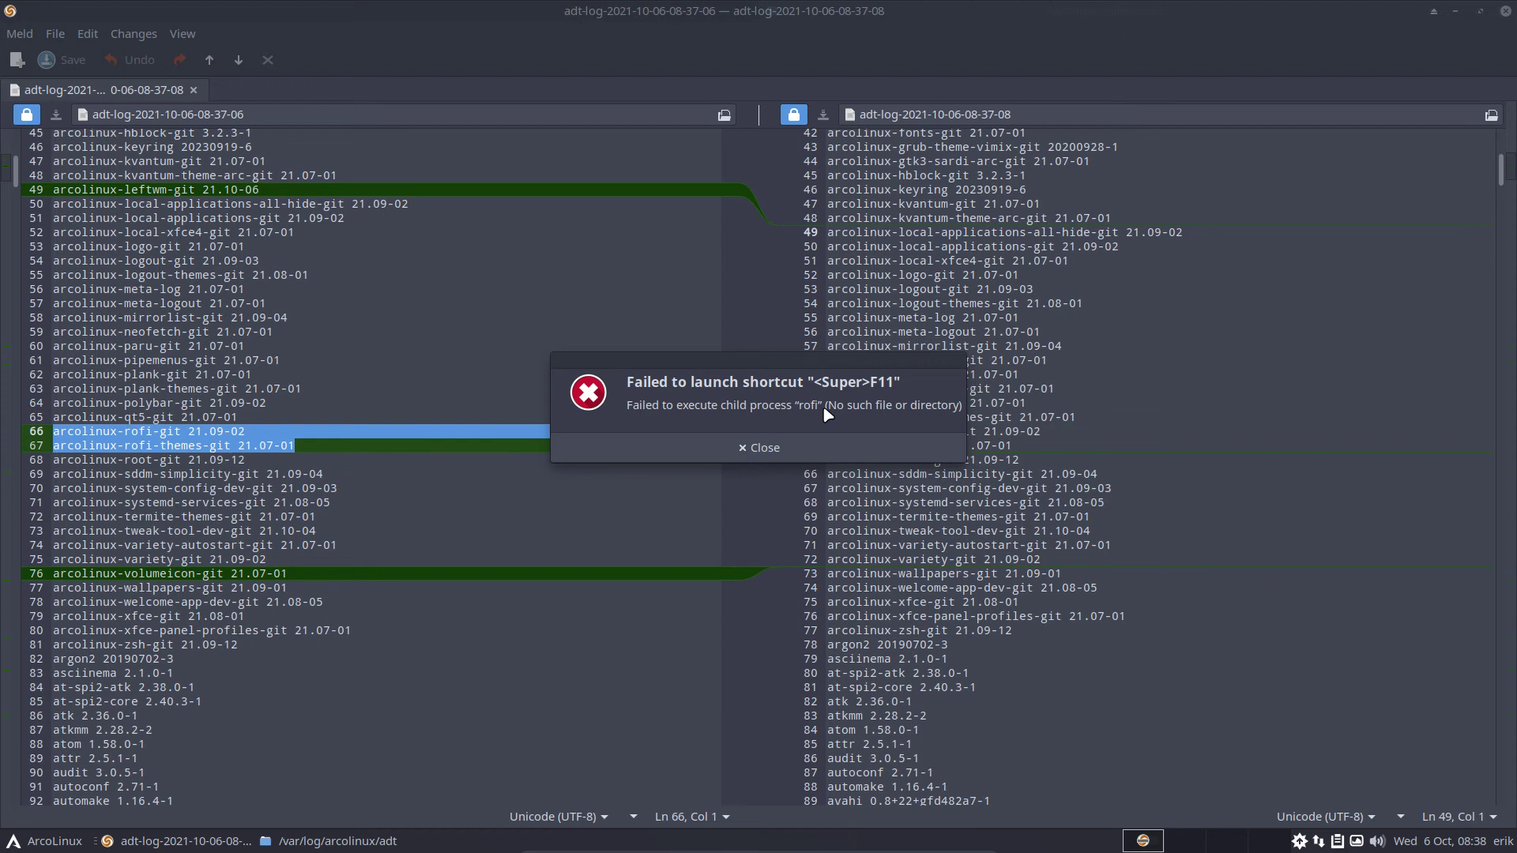
{"action": "left_click", "coordinate": [802, 450]}
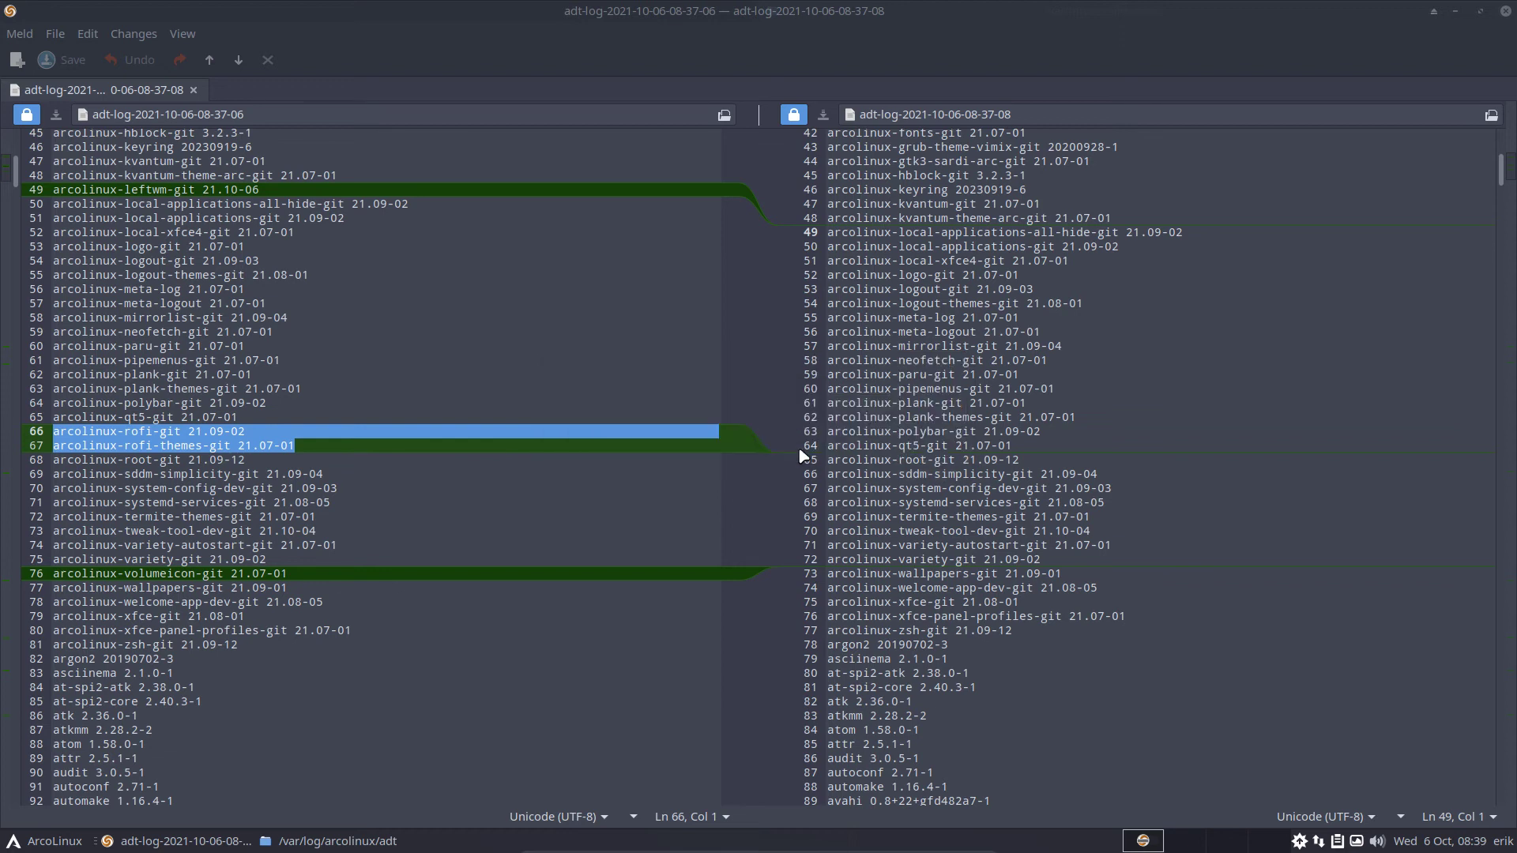
{"action": "left_click", "coordinate": [161, 432]}
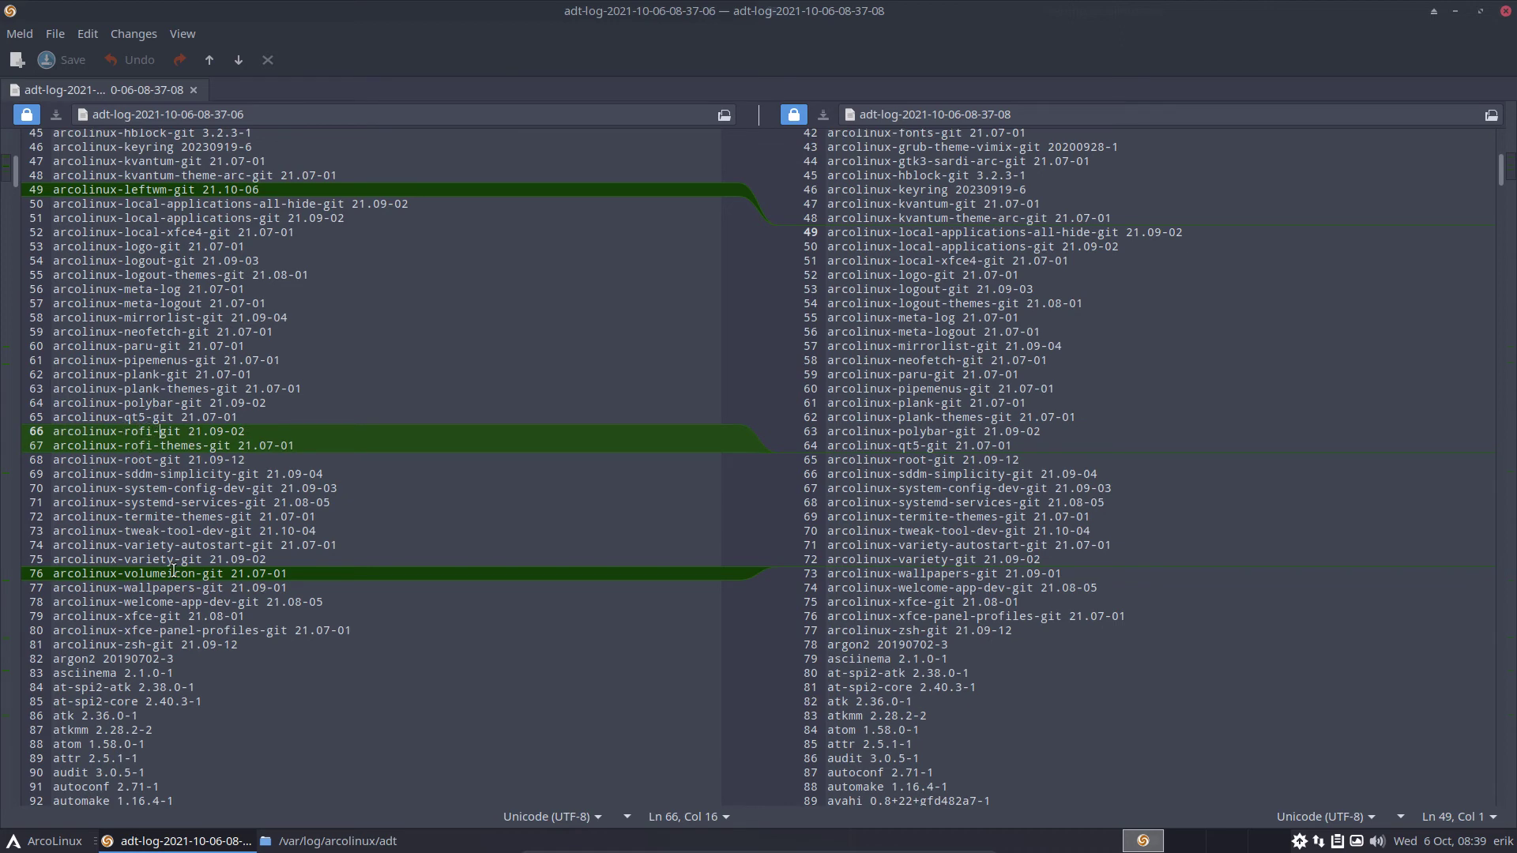
Dismiss the app menu and select the rofi-git line 66 and volumeicon-git line 76.
{"action": "left_click", "coordinate": [45, 844]}
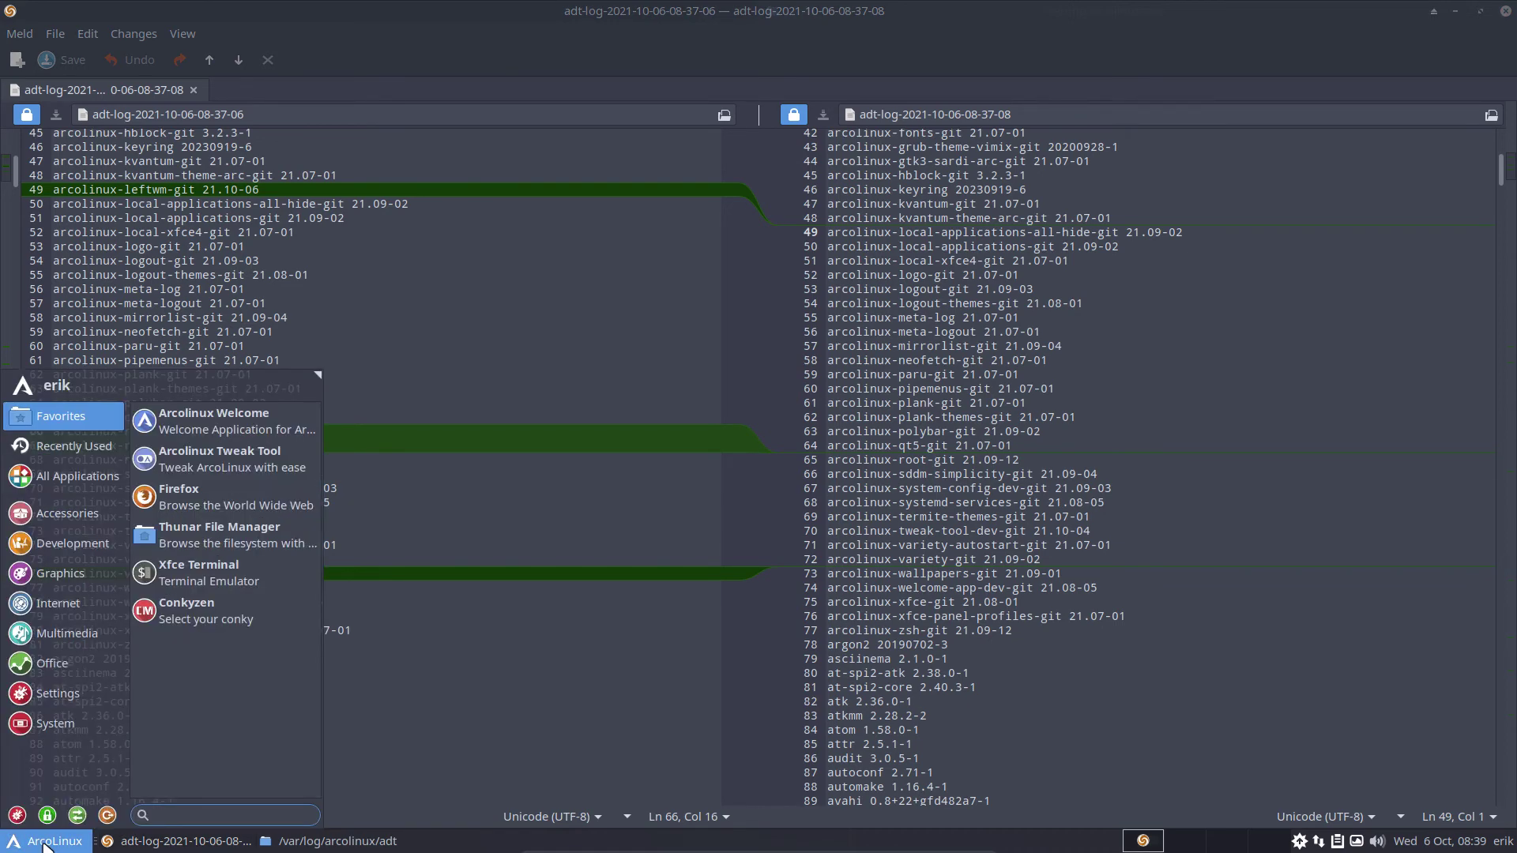
{"action": "left_click", "coordinate": [428, 437]}
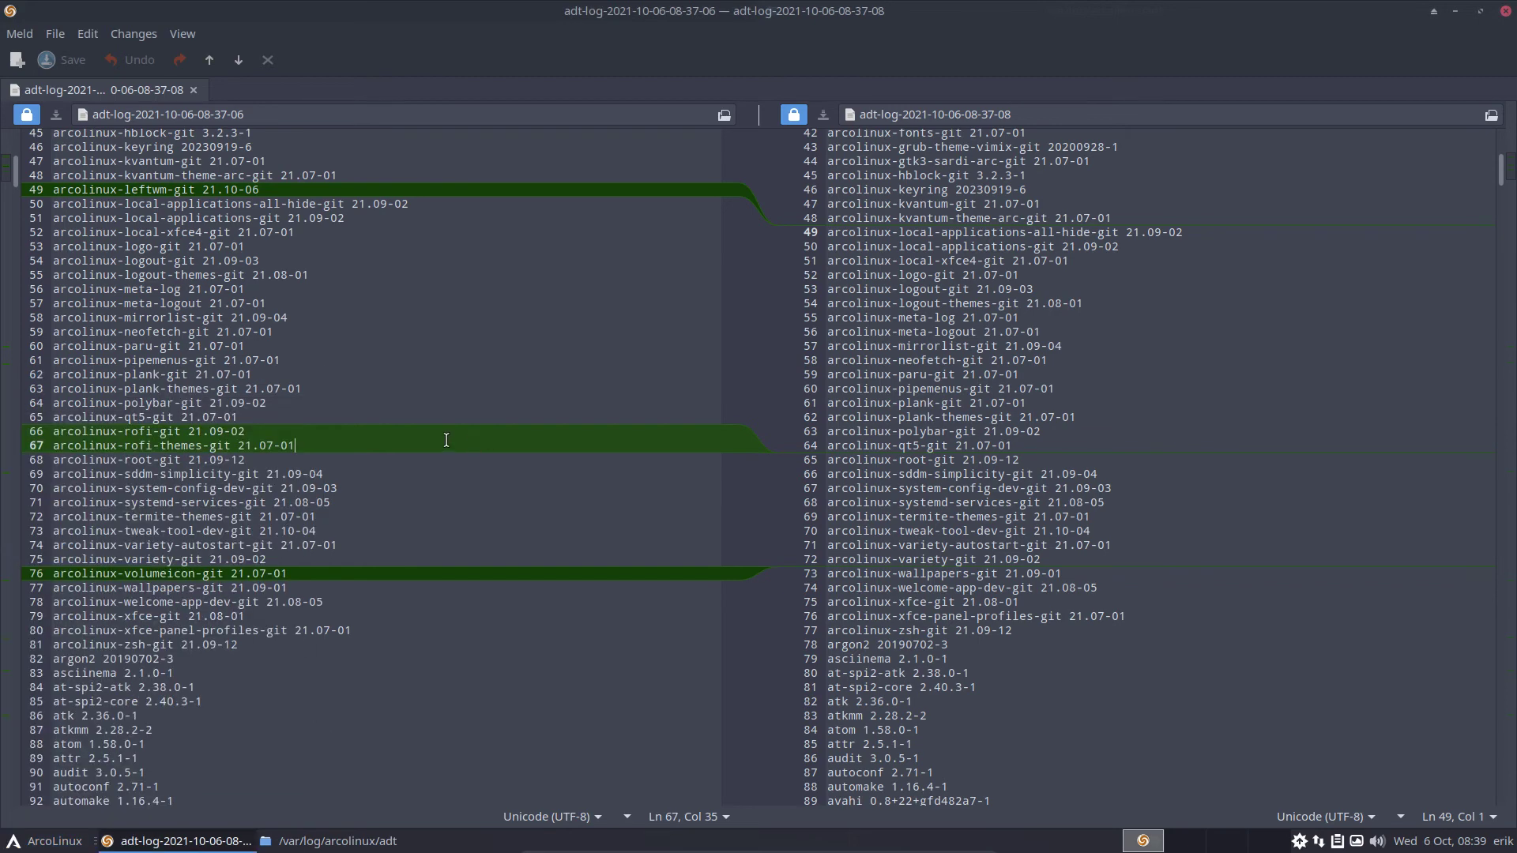
{"action": "left_click_drag", "start_coordinate": [315, 432], "coordinate": [46, 432]}
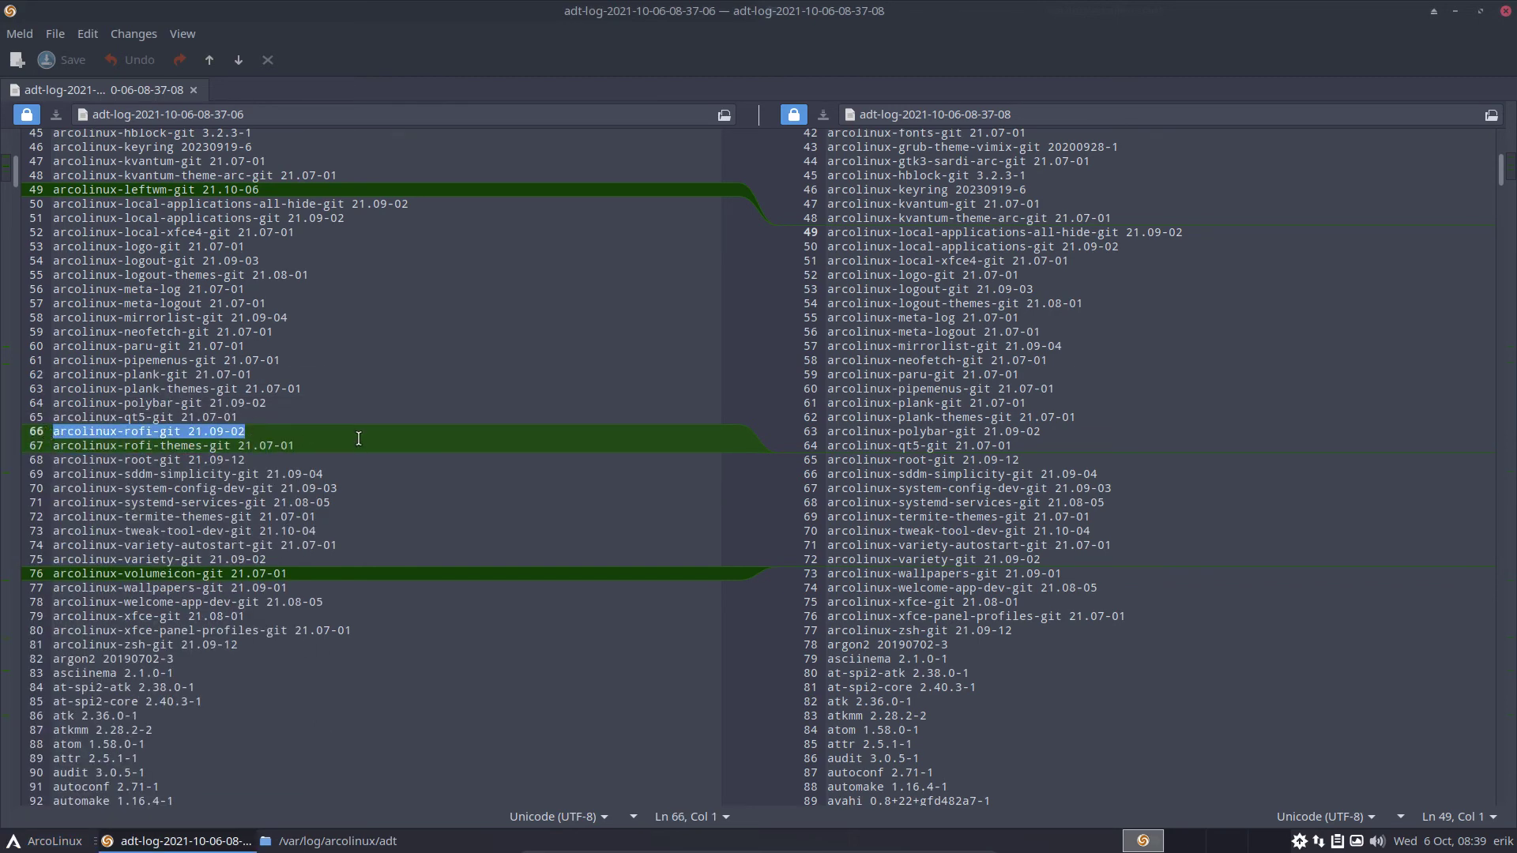
{"action": "scroll", "coordinate": [359, 438], "scroll_direction": "down", "scroll_amount": 3}
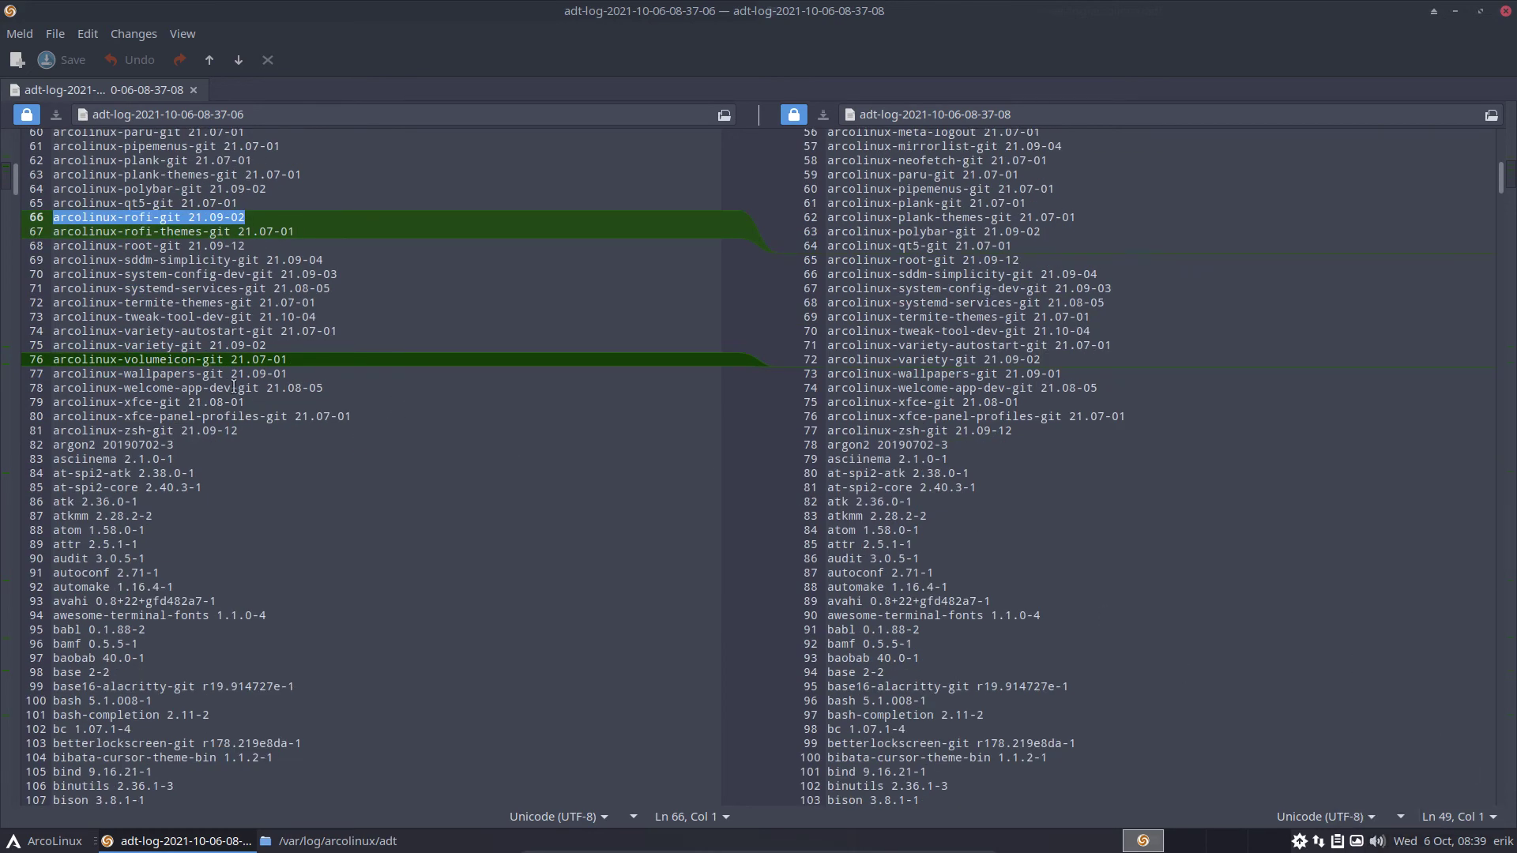
{"action": "left_click_drag", "start_coordinate": [290, 359], "coordinate": [48, 360]}
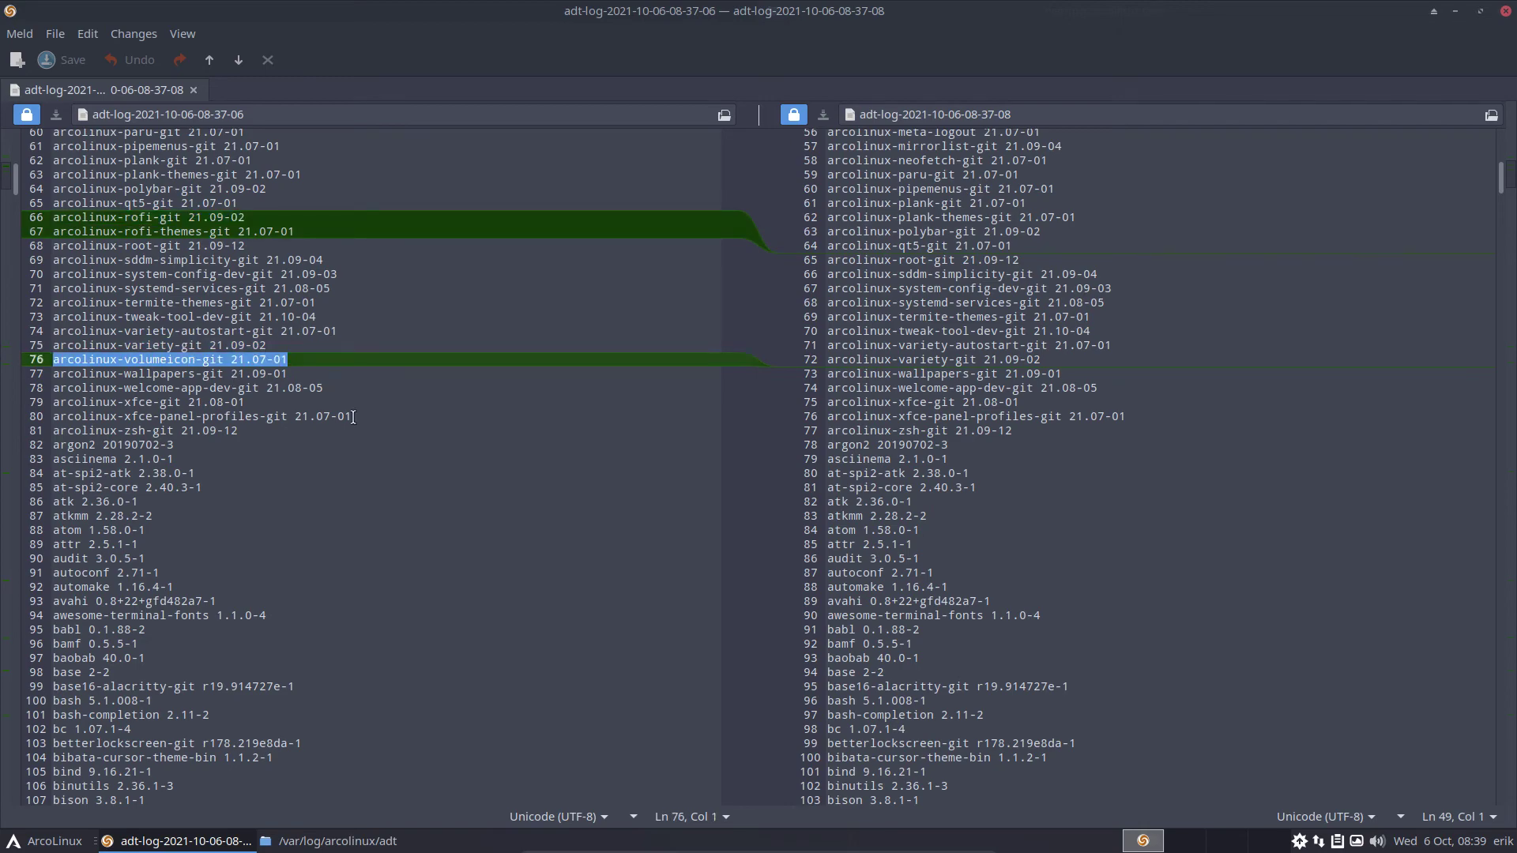
Scroll to the end of both logs and close Meld.
{"action": "scroll", "coordinate": [440, 493], "scroll_direction": "down", "scroll_amount": 13}
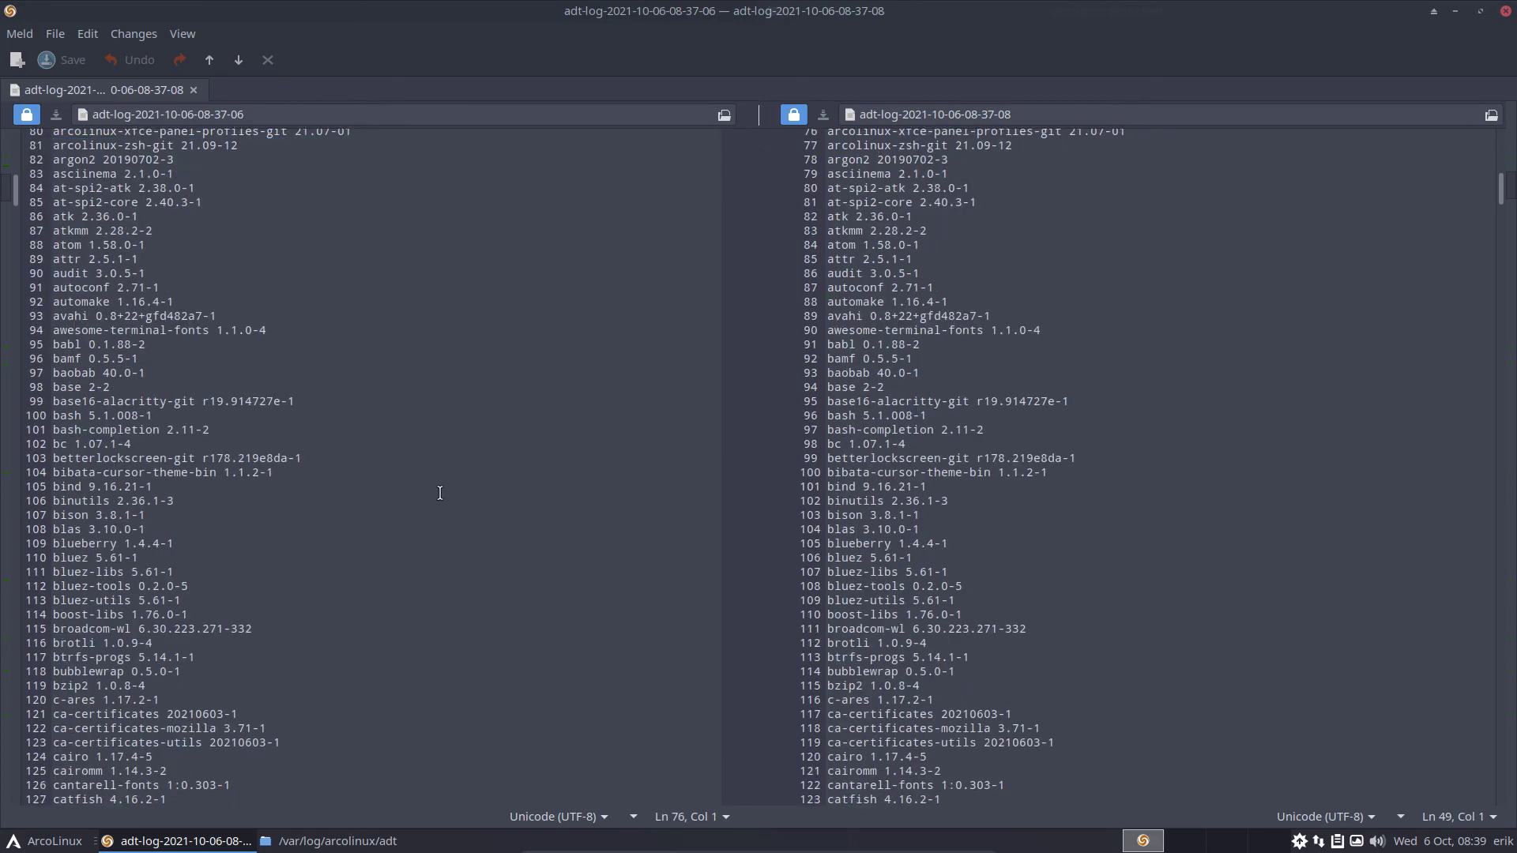
{"action": "scroll", "coordinate": [440, 493], "scroll_direction": "down", "scroll_amount": 13}
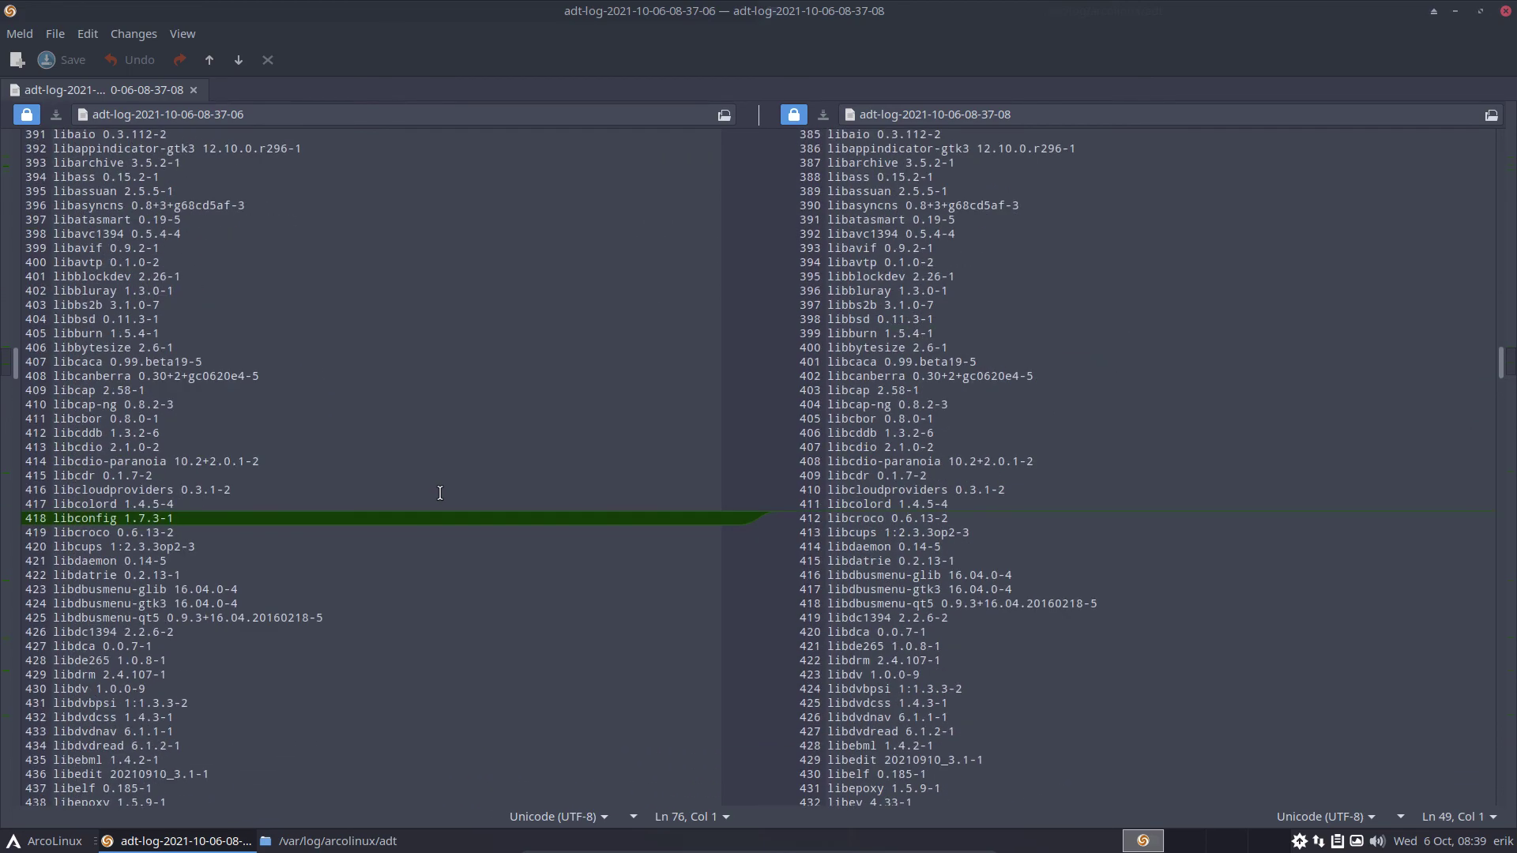
{"action": "left_click", "coordinate": [1505, 12]}
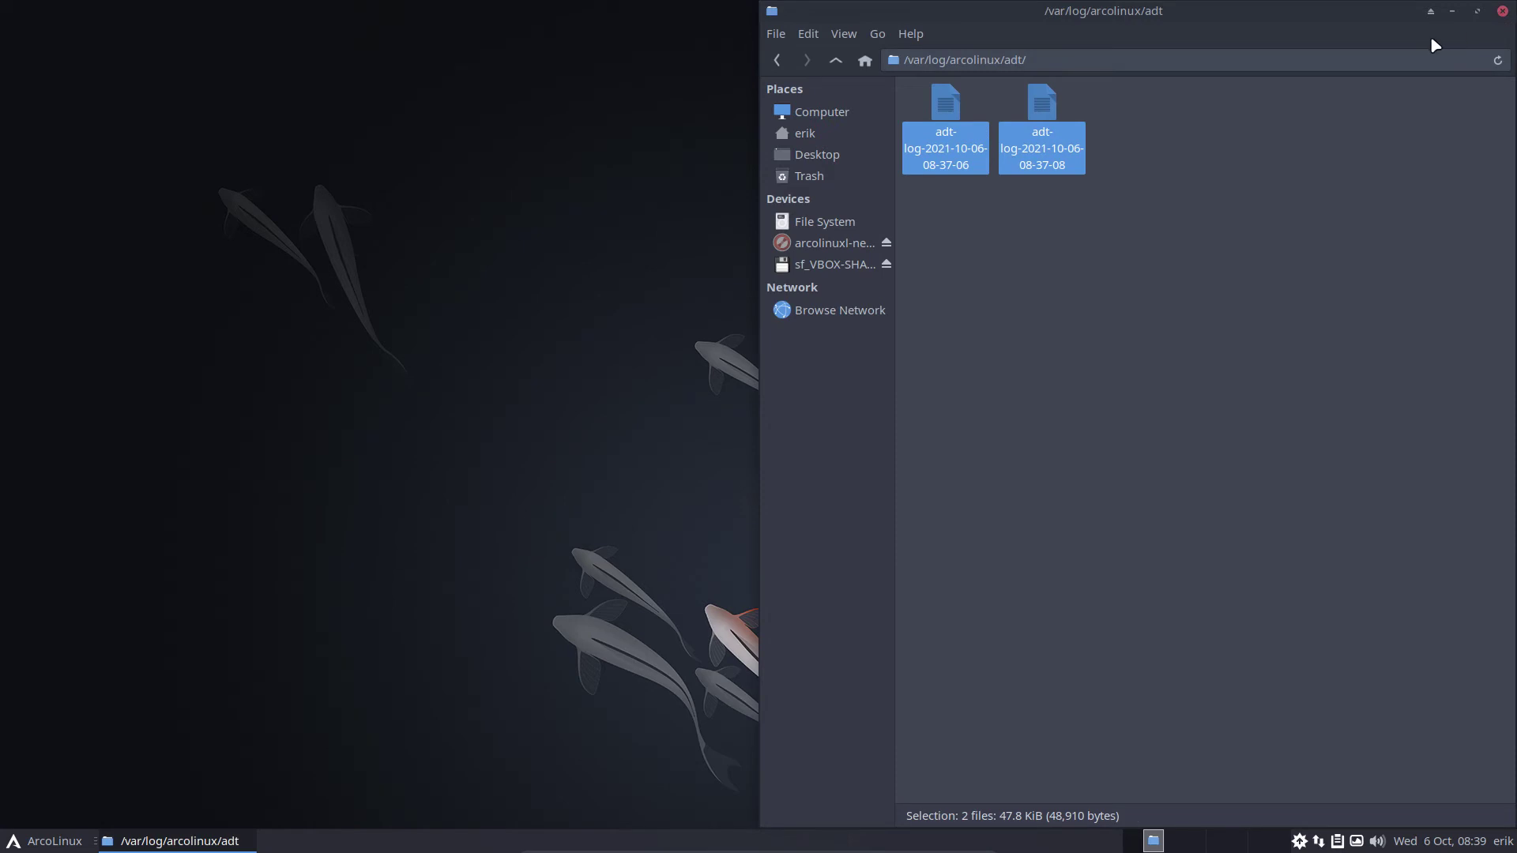
Close Thunar and start Tweak Tool, authenticating with the password.
{"action": "left_click", "coordinate": [1502, 11]}
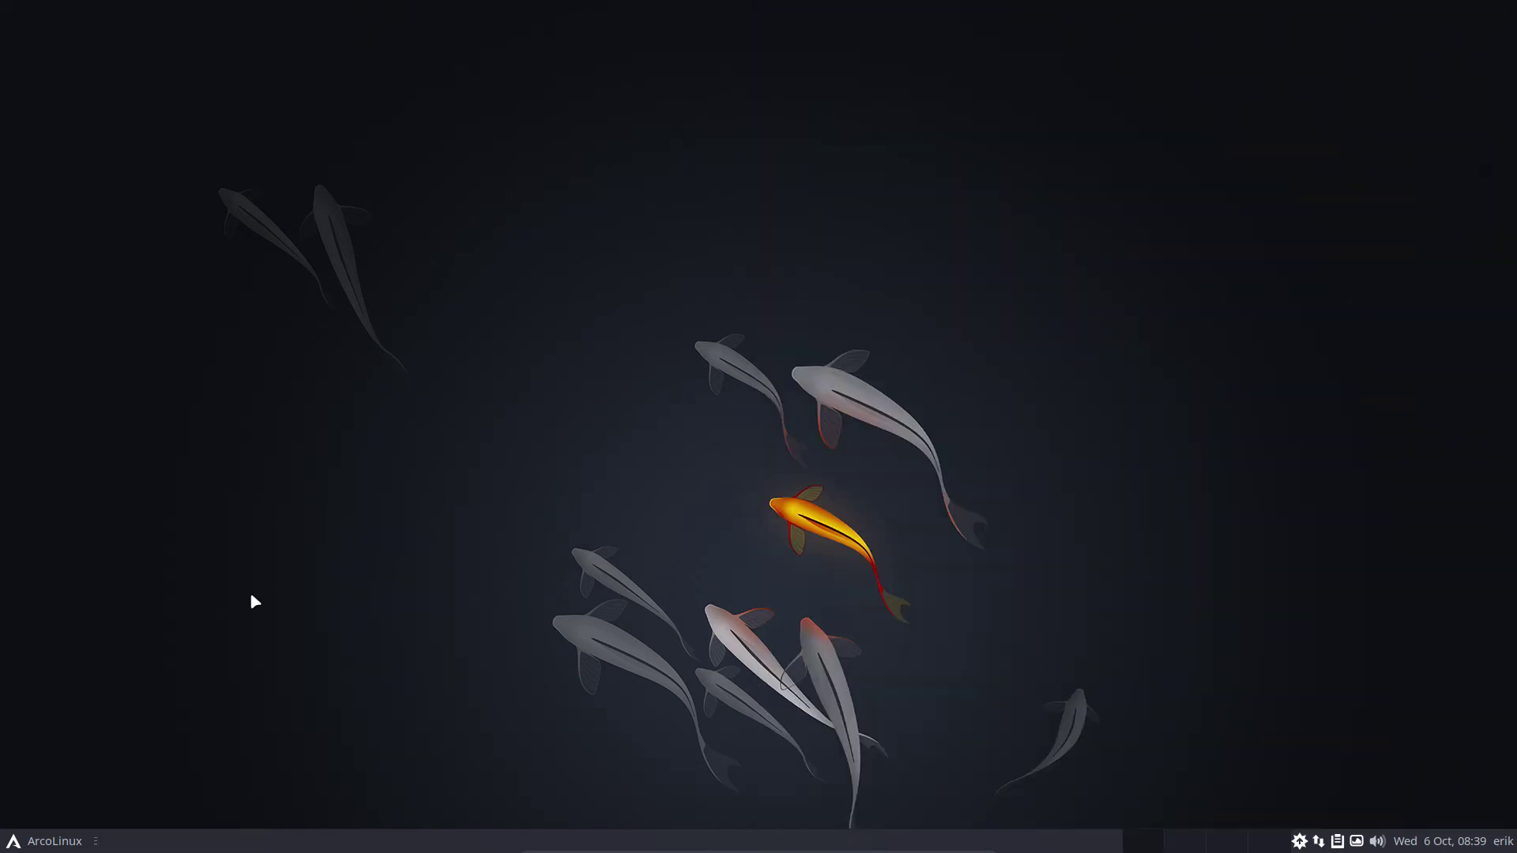
{"action": "left_click", "coordinate": [65, 845]}
{"action": "left_click", "coordinate": [520, 616]}
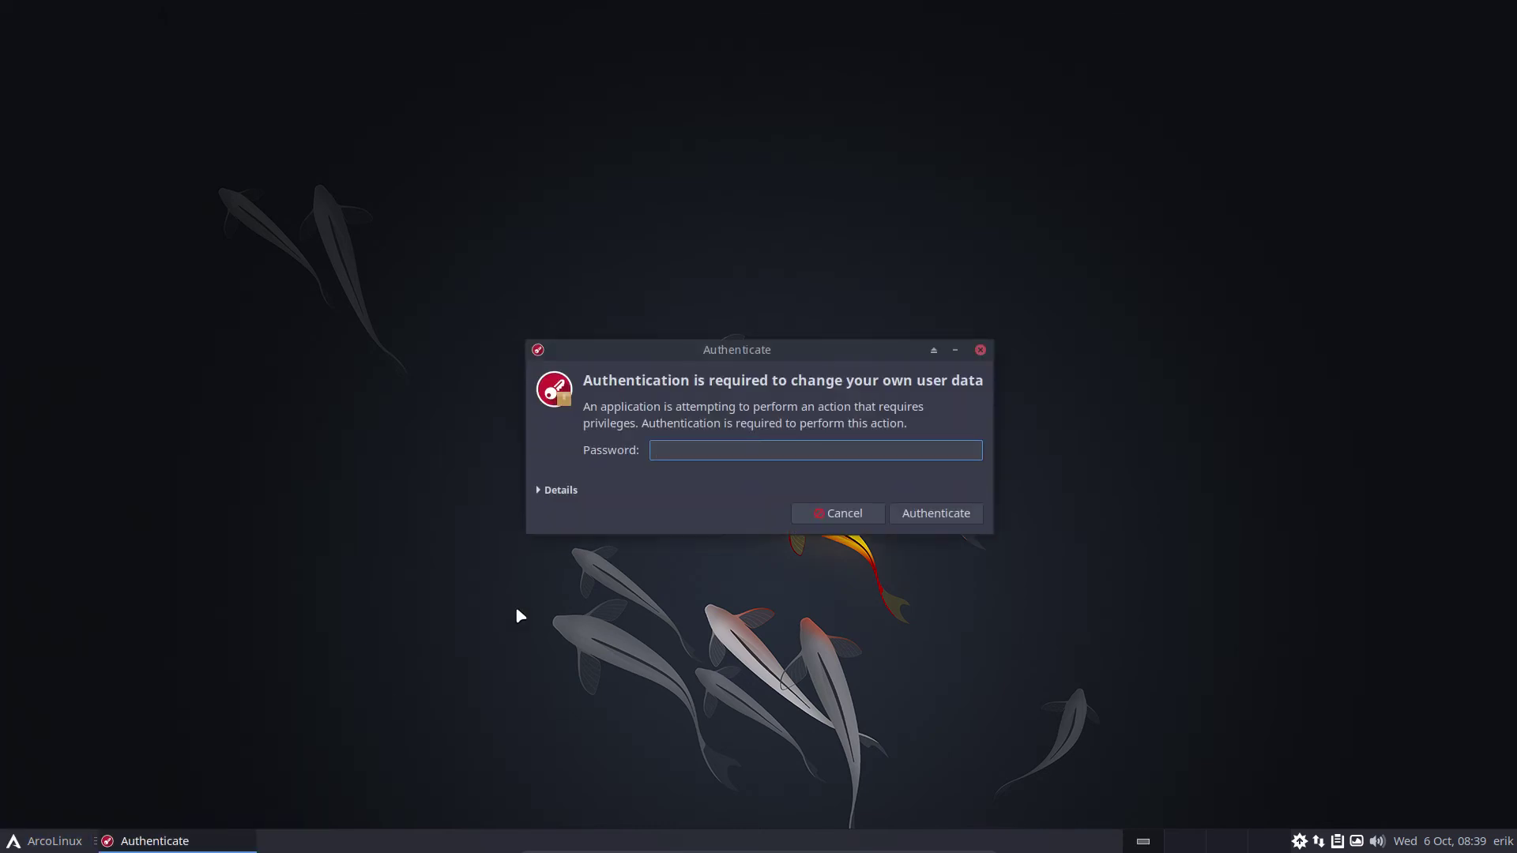
{"action": "type", "text": "••••"}
{"action": "key", "text": "Return"}
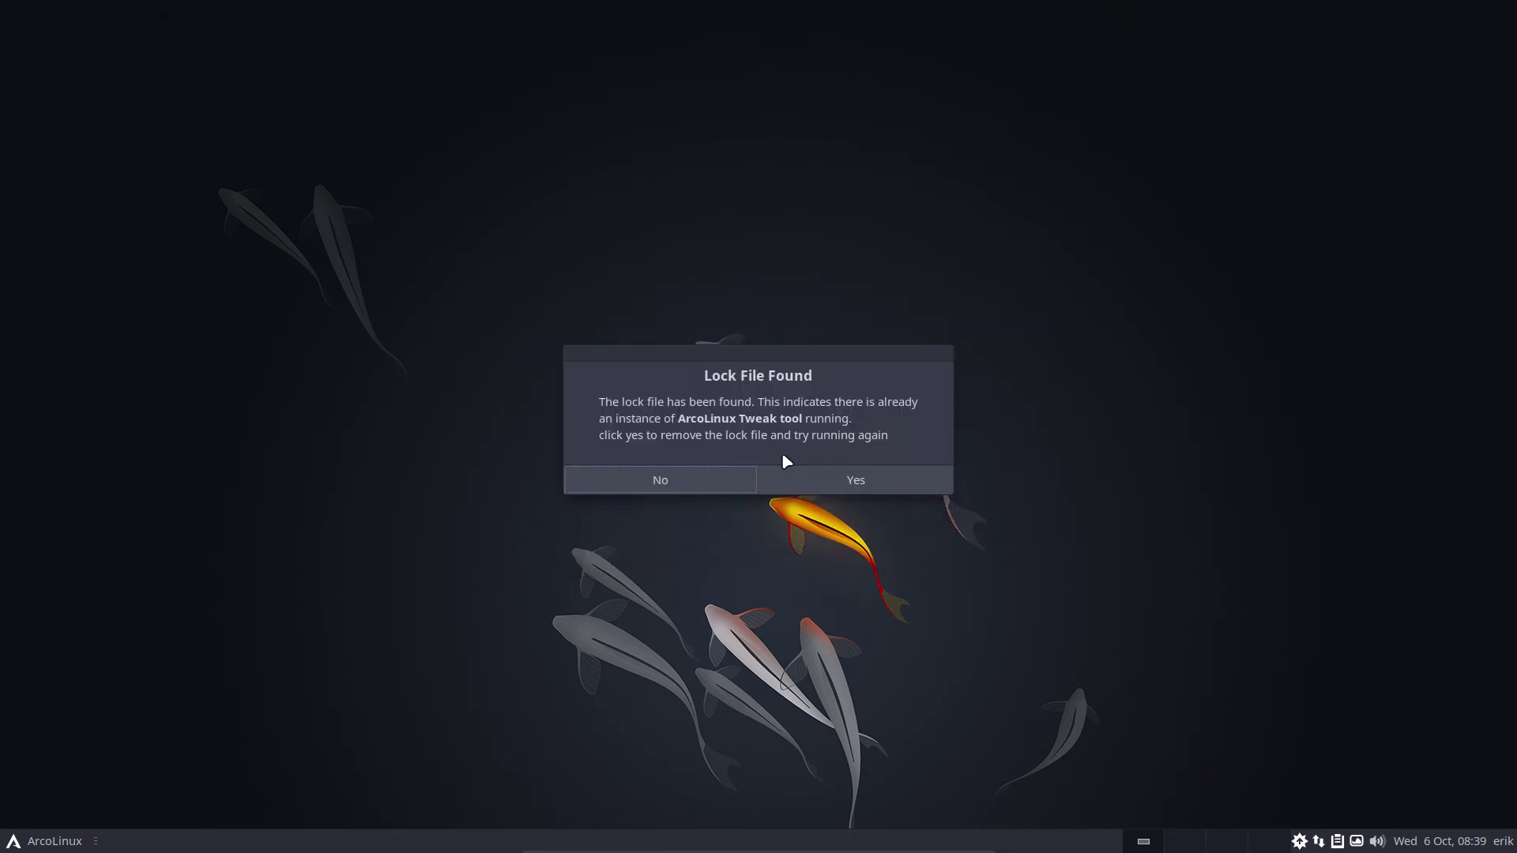
Answer Yes to 'Lock File Found' and authenticate again so Tweak Tool starts.
{"action": "left_click", "coordinate": [813, 479]}
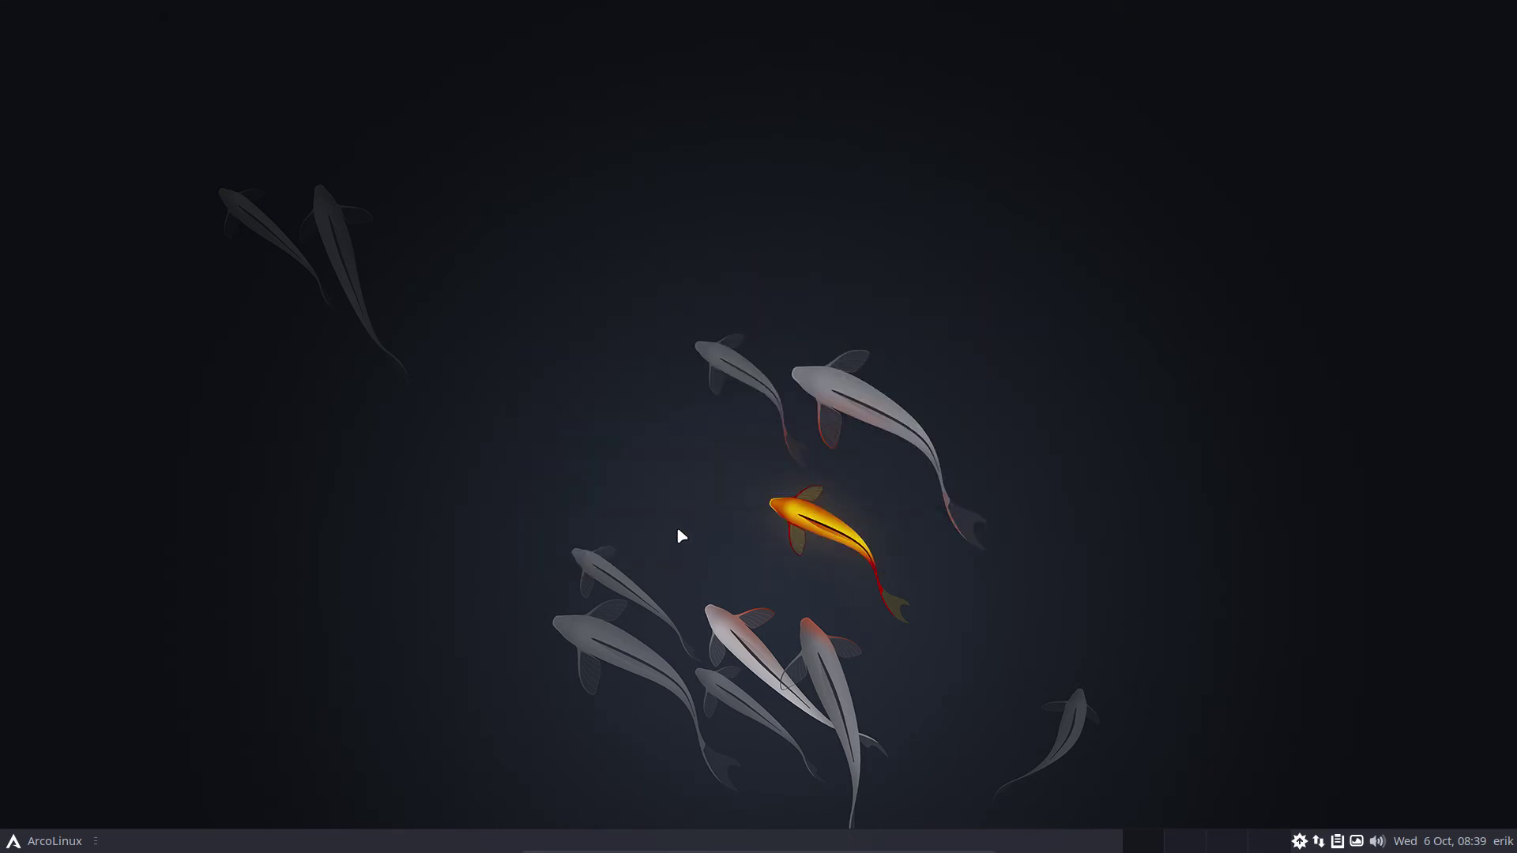
{"action": "type", "text": "•••"}
{"action": "key", "text": "Return"}
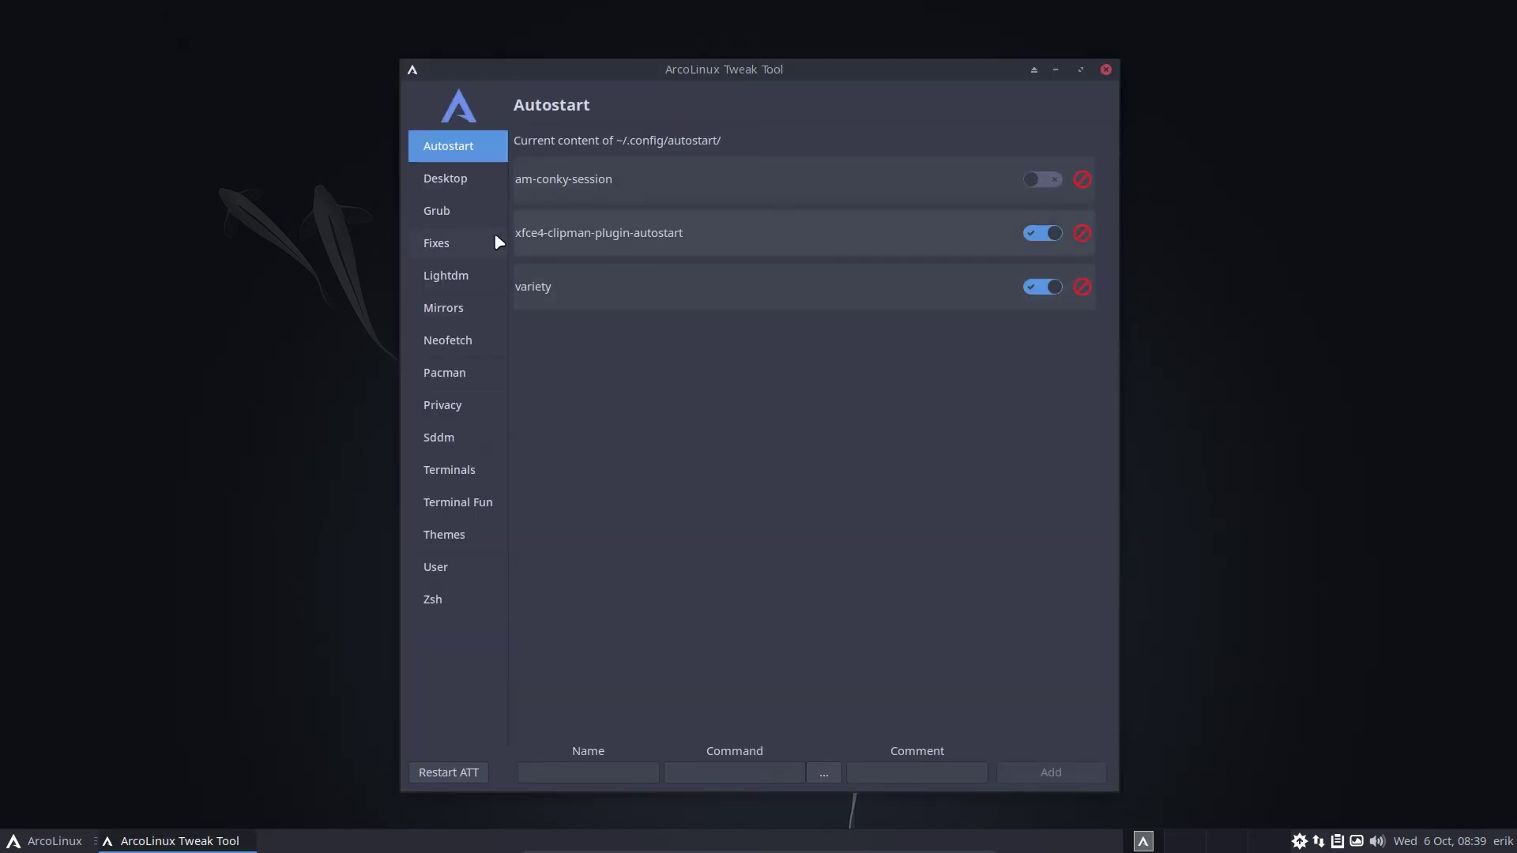
Choose bspwm in the Desktop page's dropdown, then close Tweak Tool.
{"action": "left_click", "coordinate": [462, 180]}
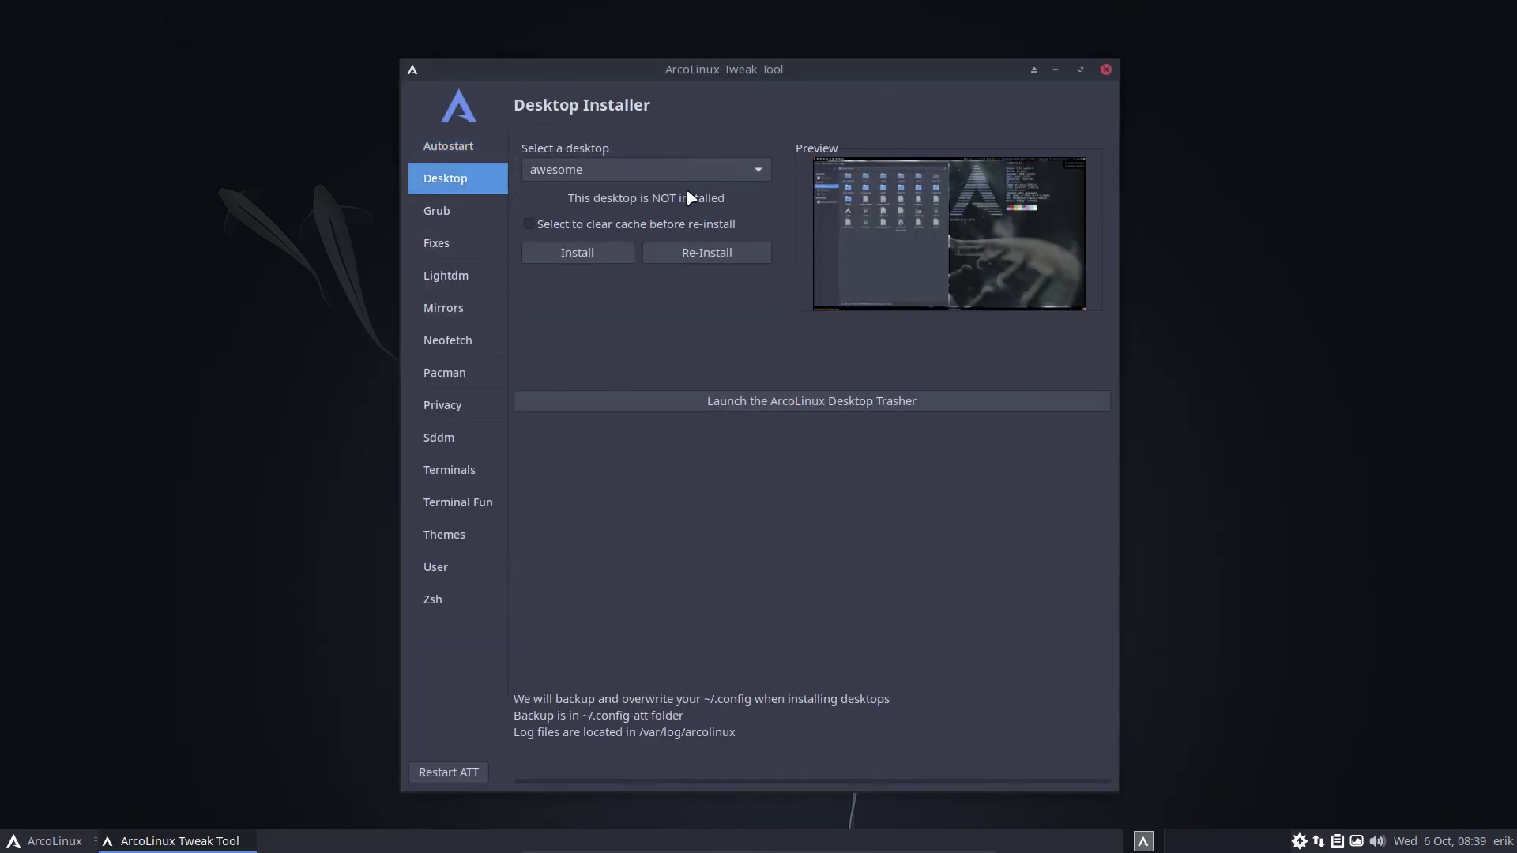
{"action": "left_click", "coordinate": [691, 171]}
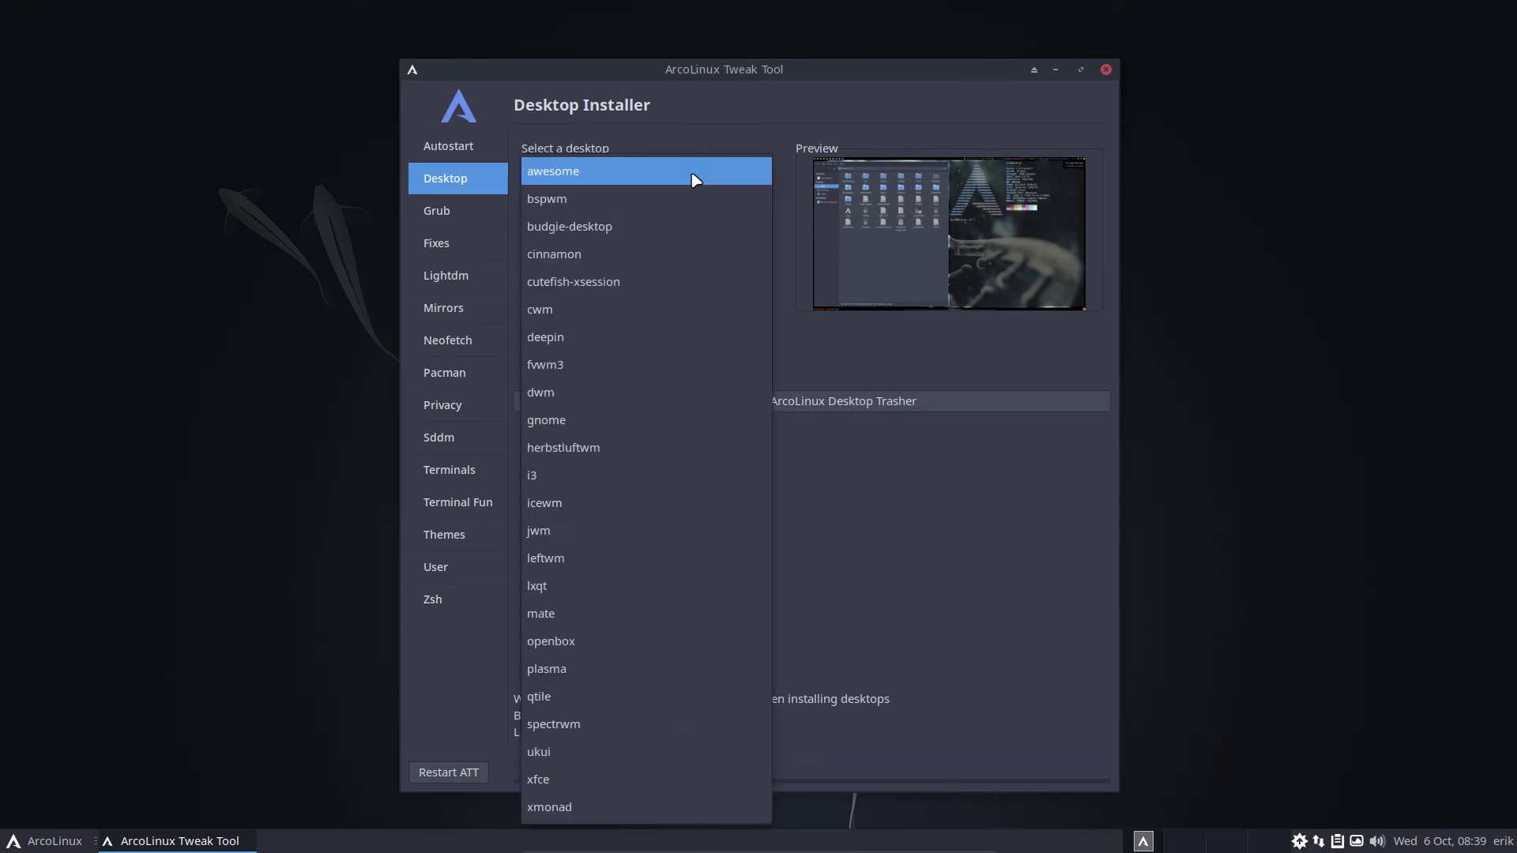
{"action": "left_click", "coordinate": [657, 207]}
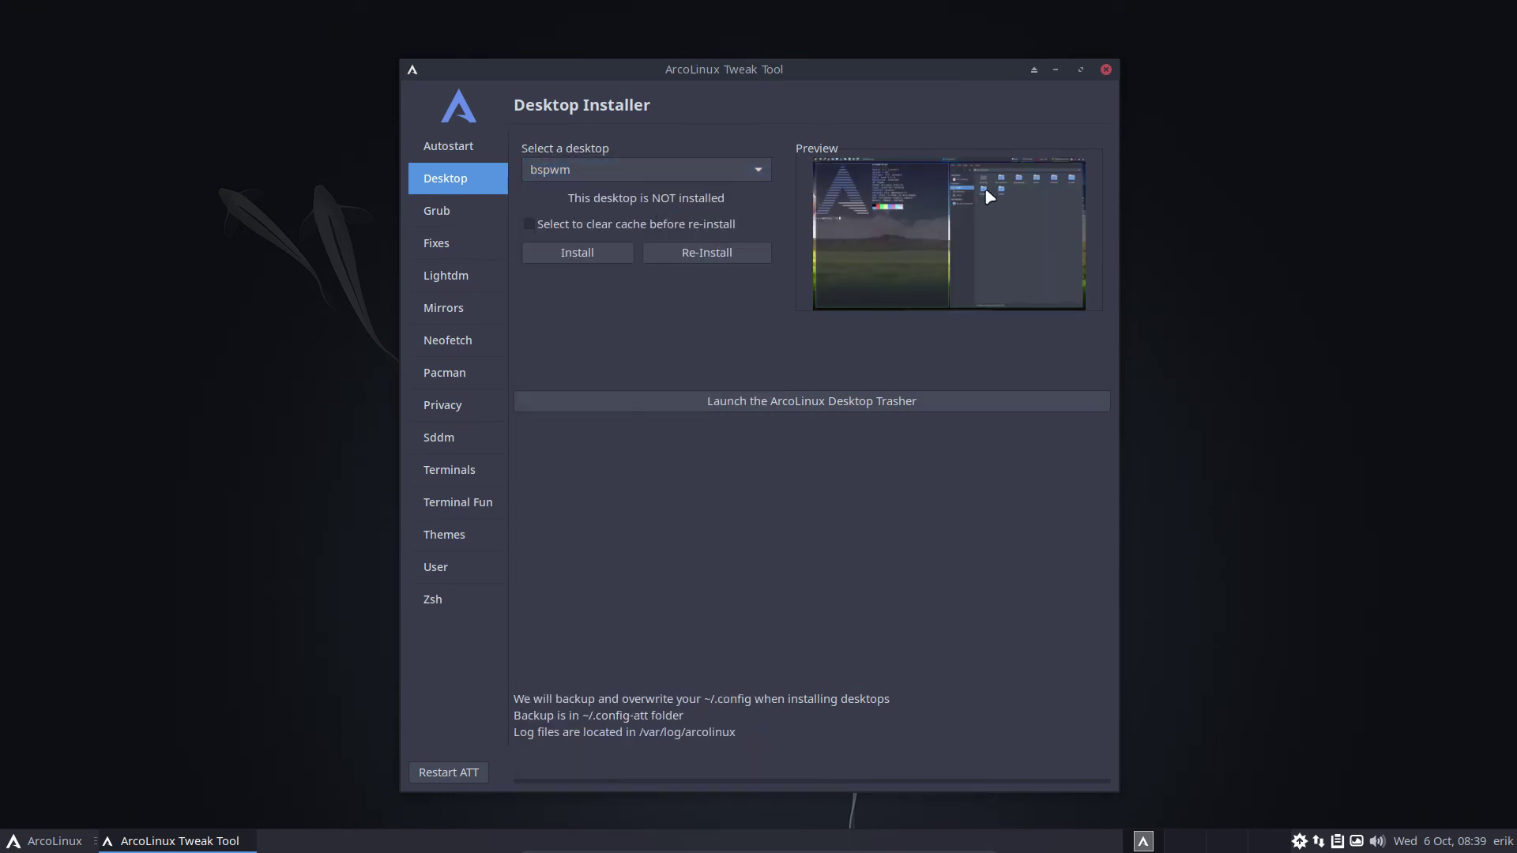
{"action": "left_click", "coordinate": [1106, 69]}
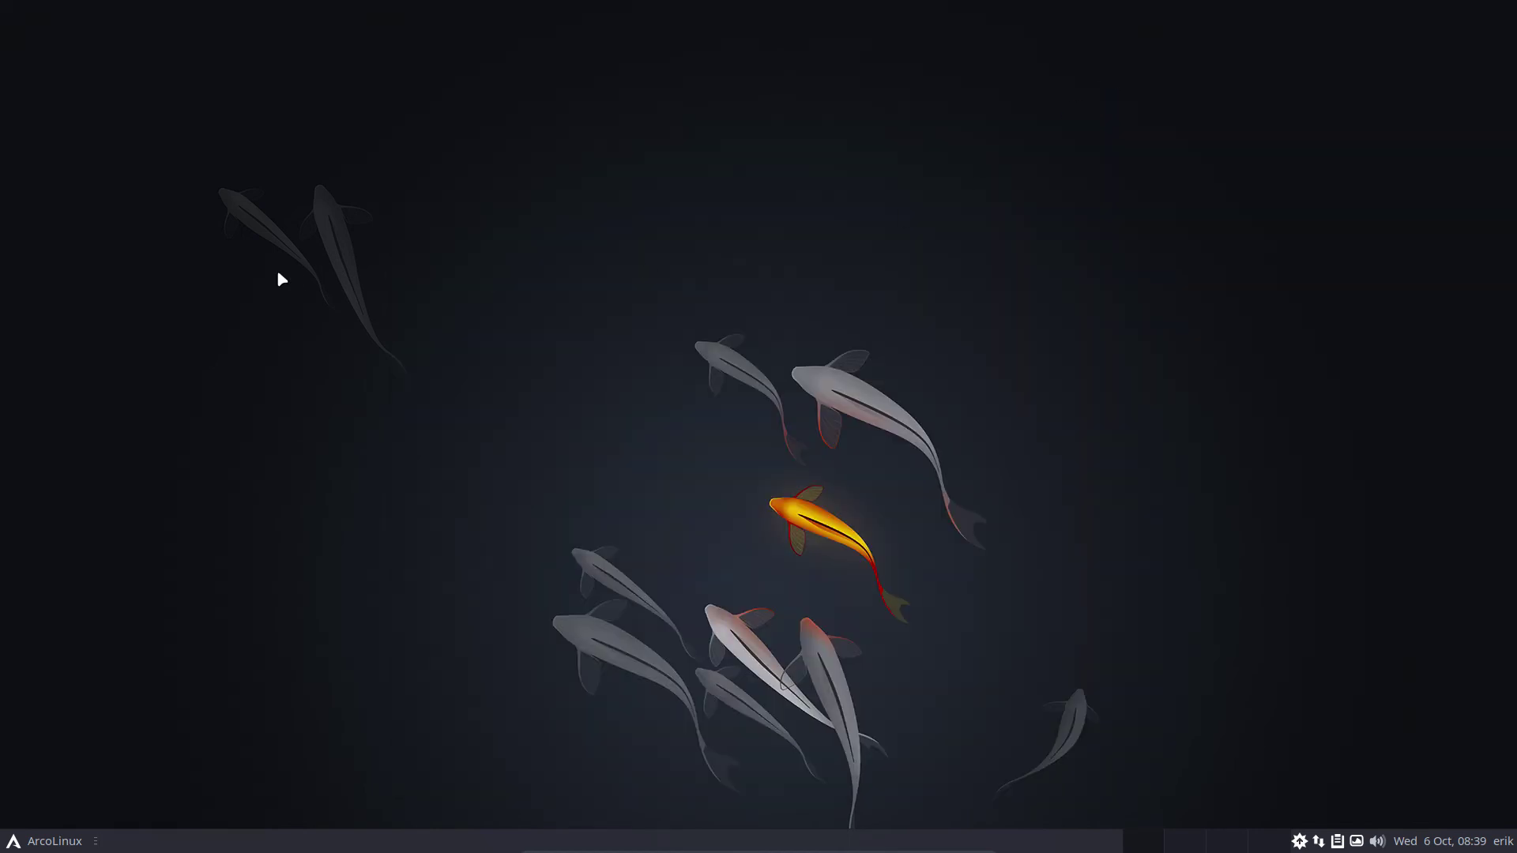
Relaunch Tweak Tool with att from a terminal, authenticate, and move the terminal aside.
{"action": "key", "text": "super+Return"}
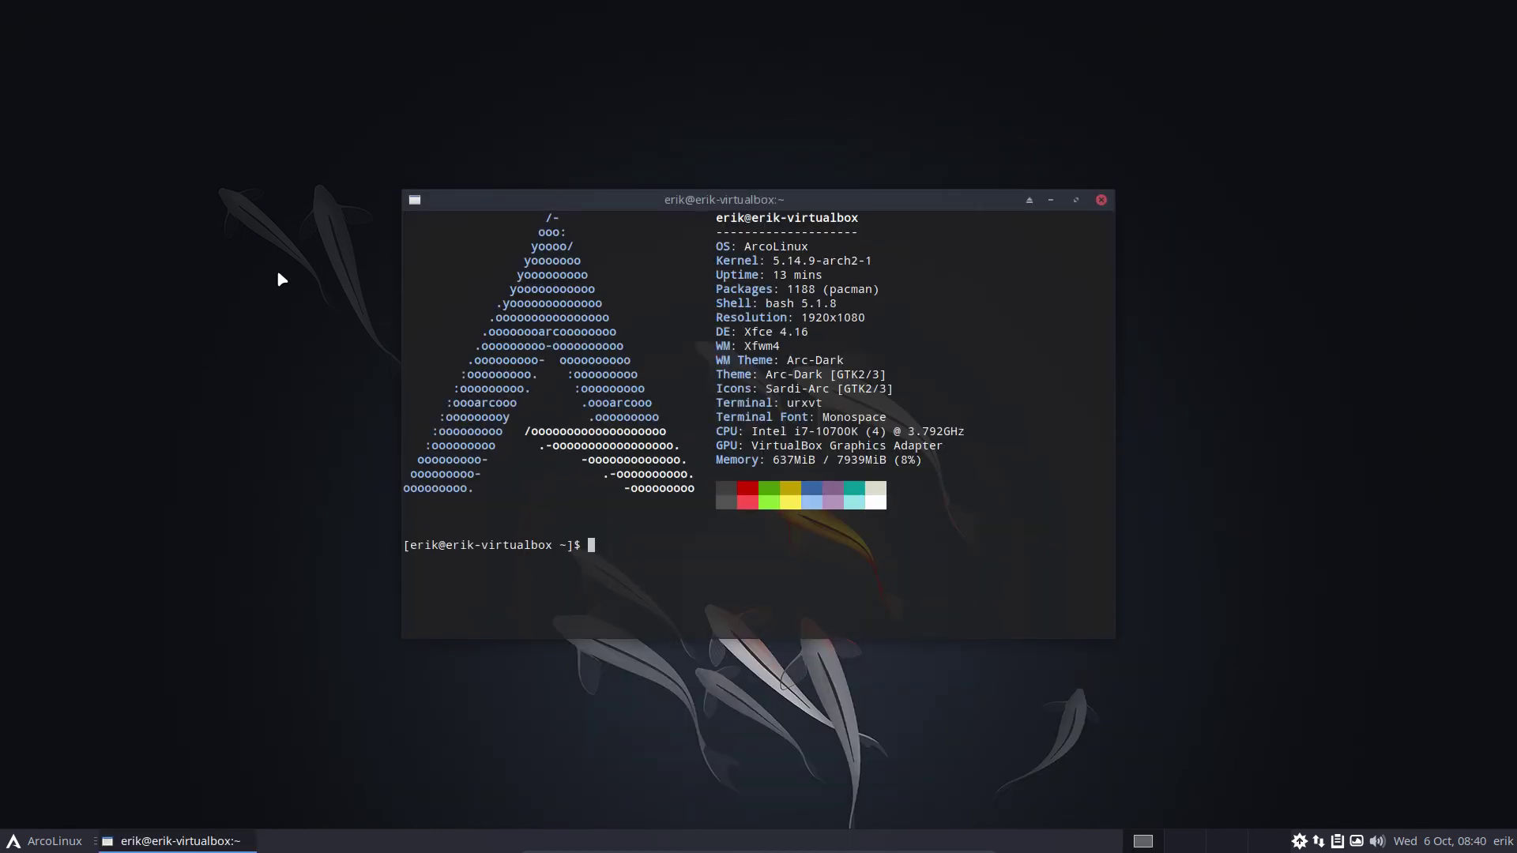
{"action": "type", "text": "att"}
{"action": "key", "text": "Return"}
{"action": "type", "text": "•••••"}
{"action": "key", "text": "Return"}
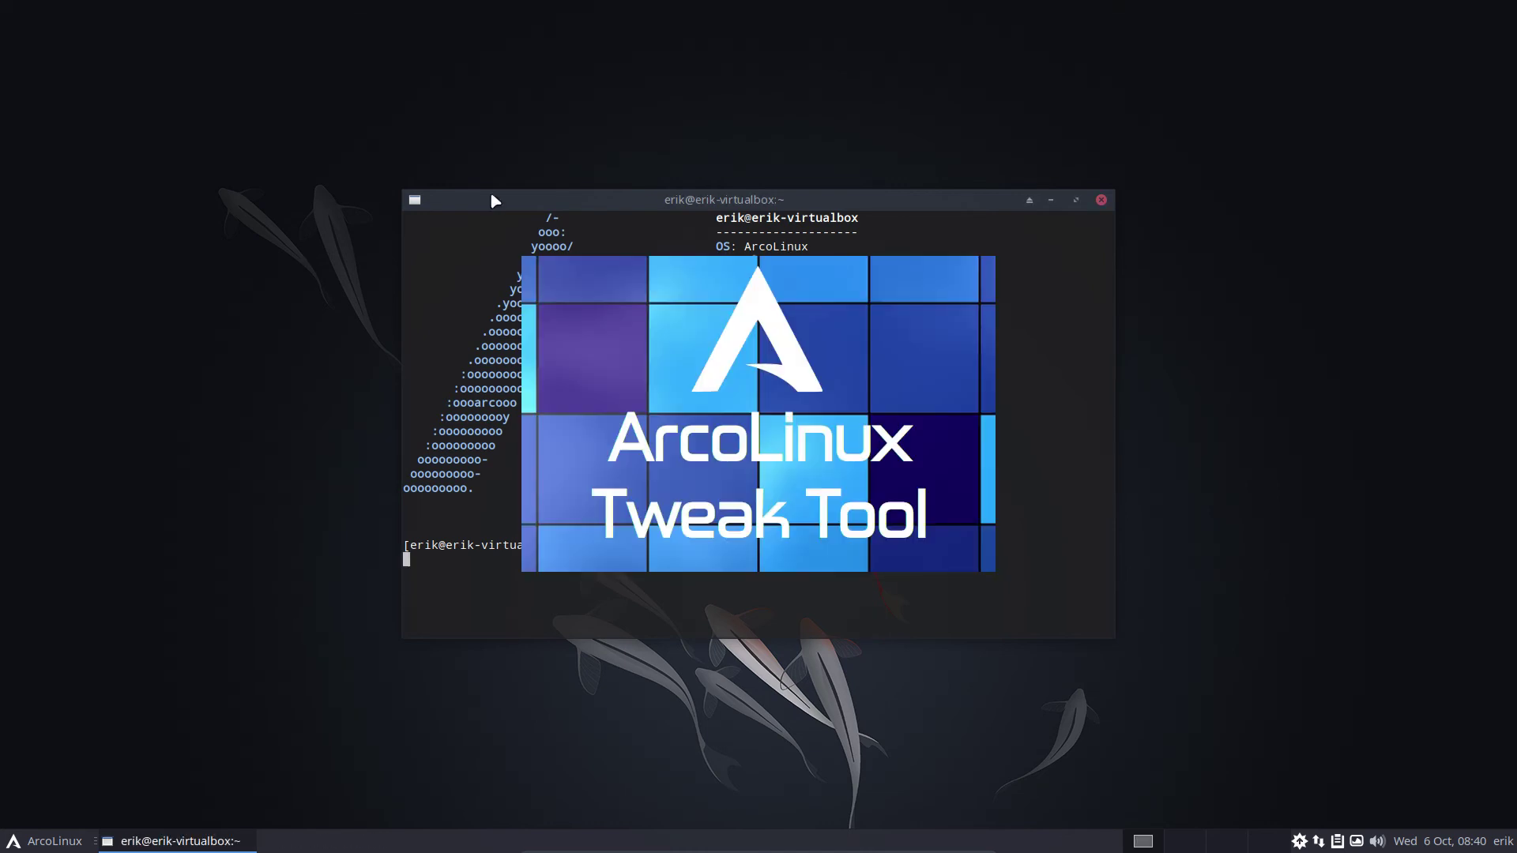
{"action": "left_click_drag", "start_coordinate": [594, 203], "coordinate": [209, 57]}
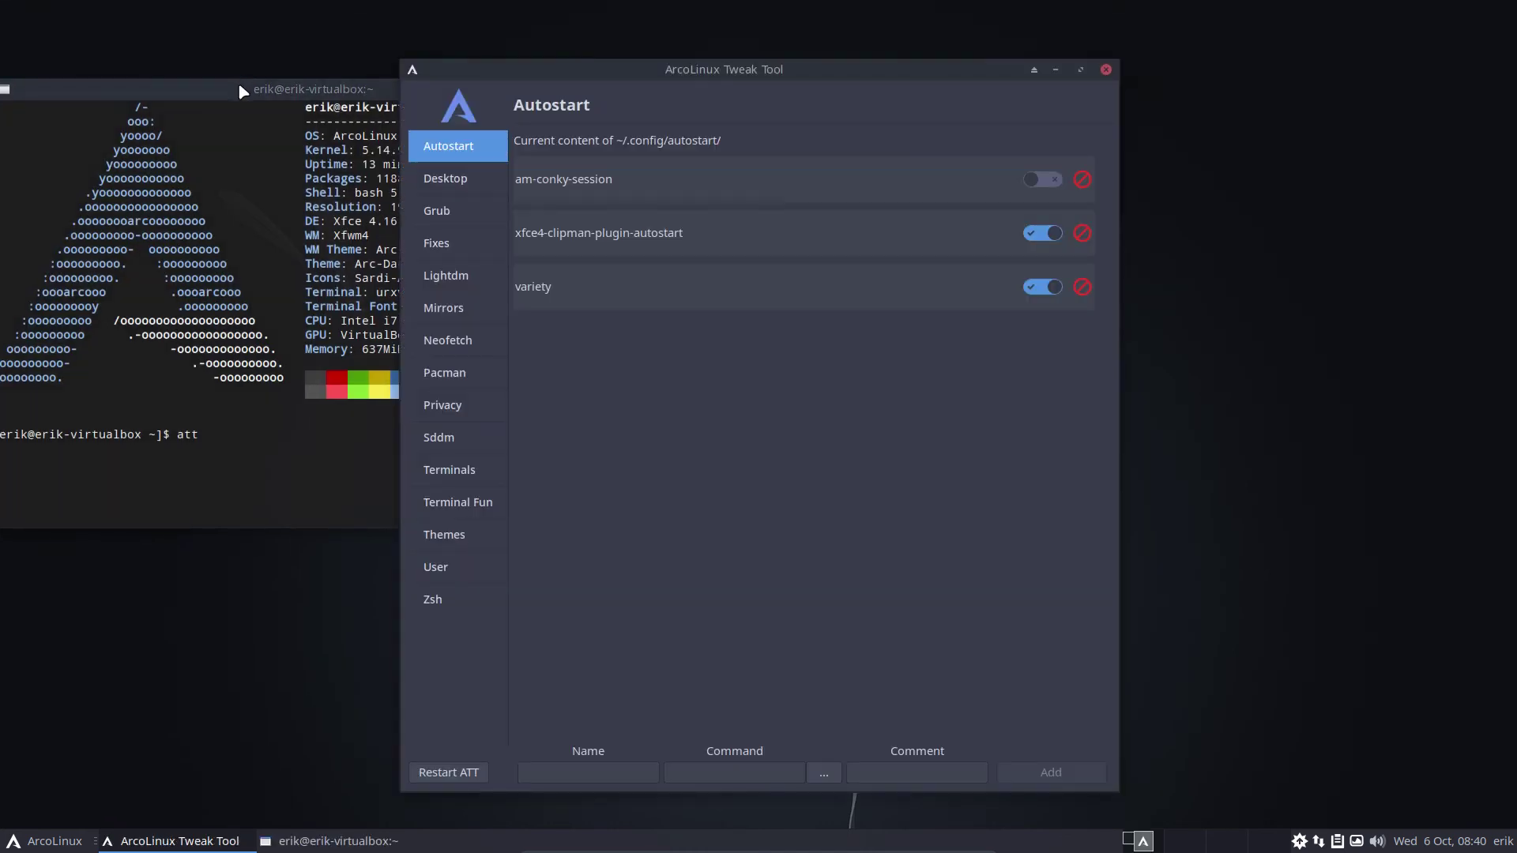
Raise Tweak Tool, choose bspwm in the Desktop page's 'Select a desktop' list, and install it.
{"action": "left_click", "coordinate": [238, 83]}
{"action": "left_click", "coordinate": [874, 444]}
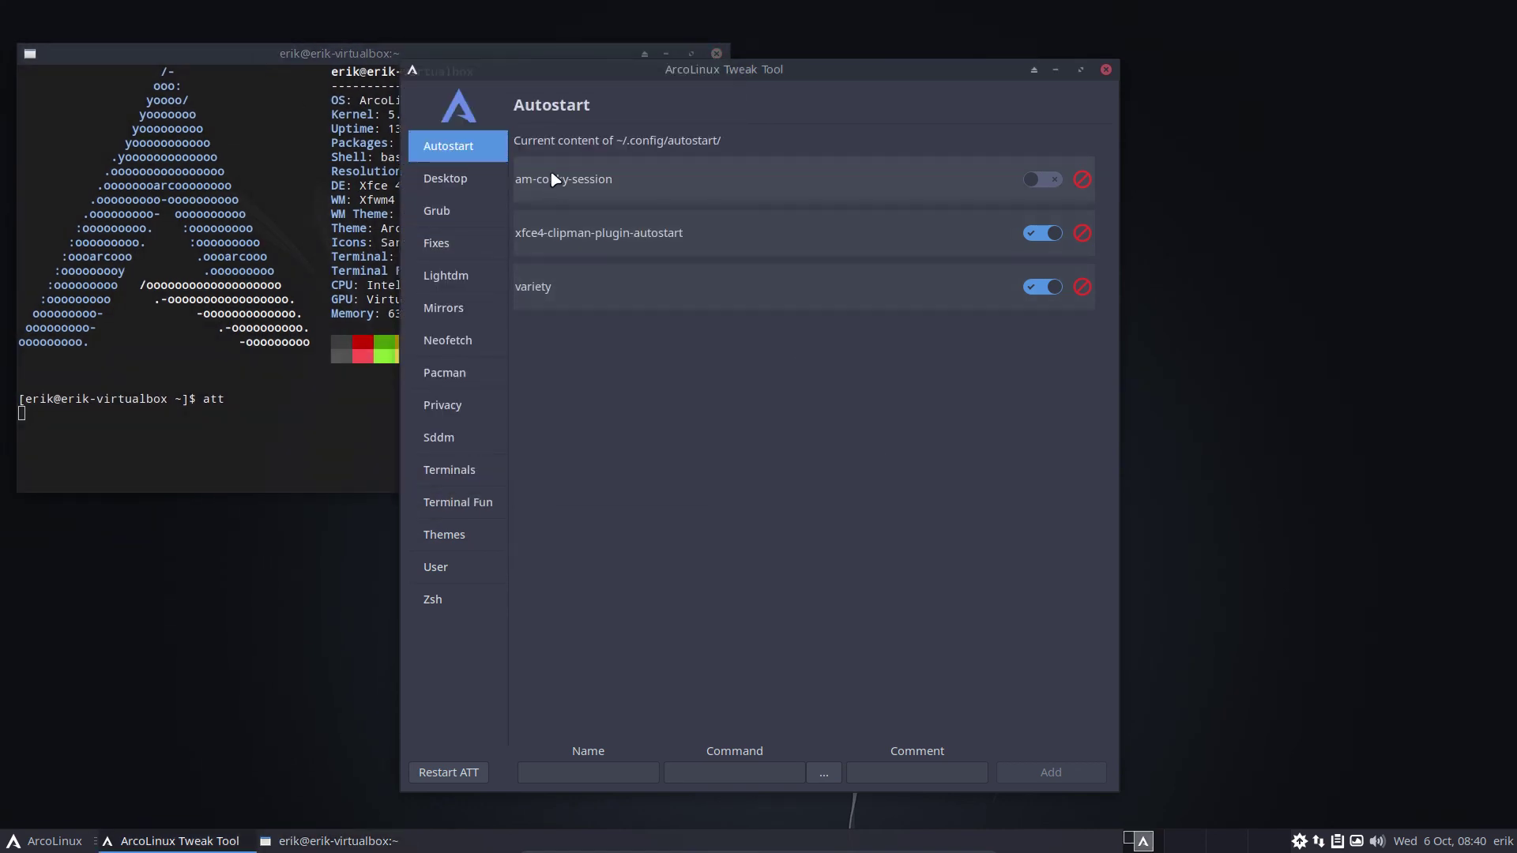
{"action": "left_click", "coordinate": [474, 178]}
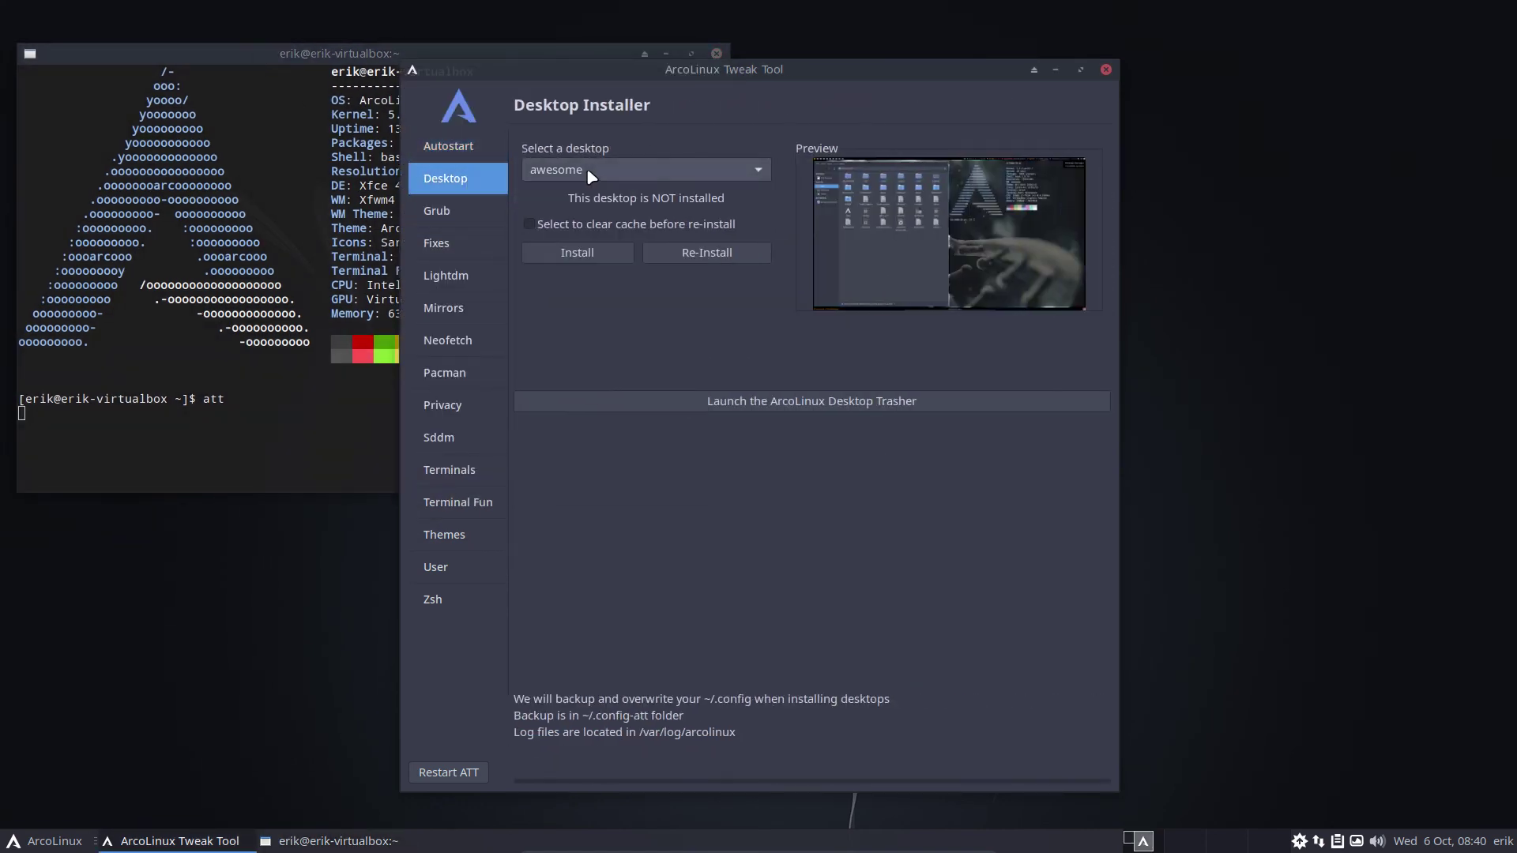
{"action": "left_click", "coordinate": [589, 171]}
{"action": "left_click", "coordinate": [584, 193]}
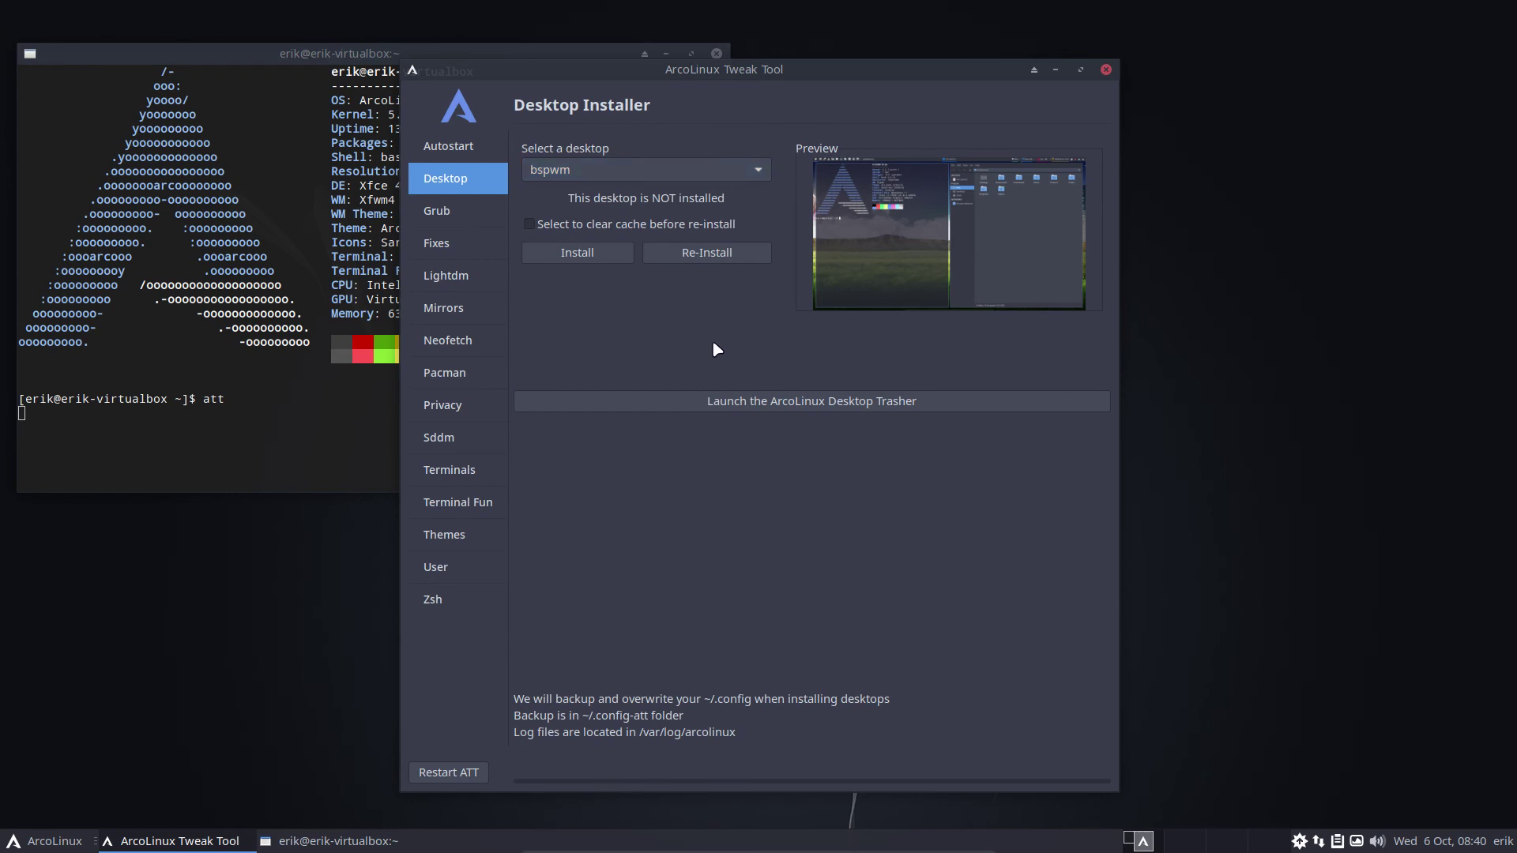
{"action": "left_click", "coordinate": [599, 258]}
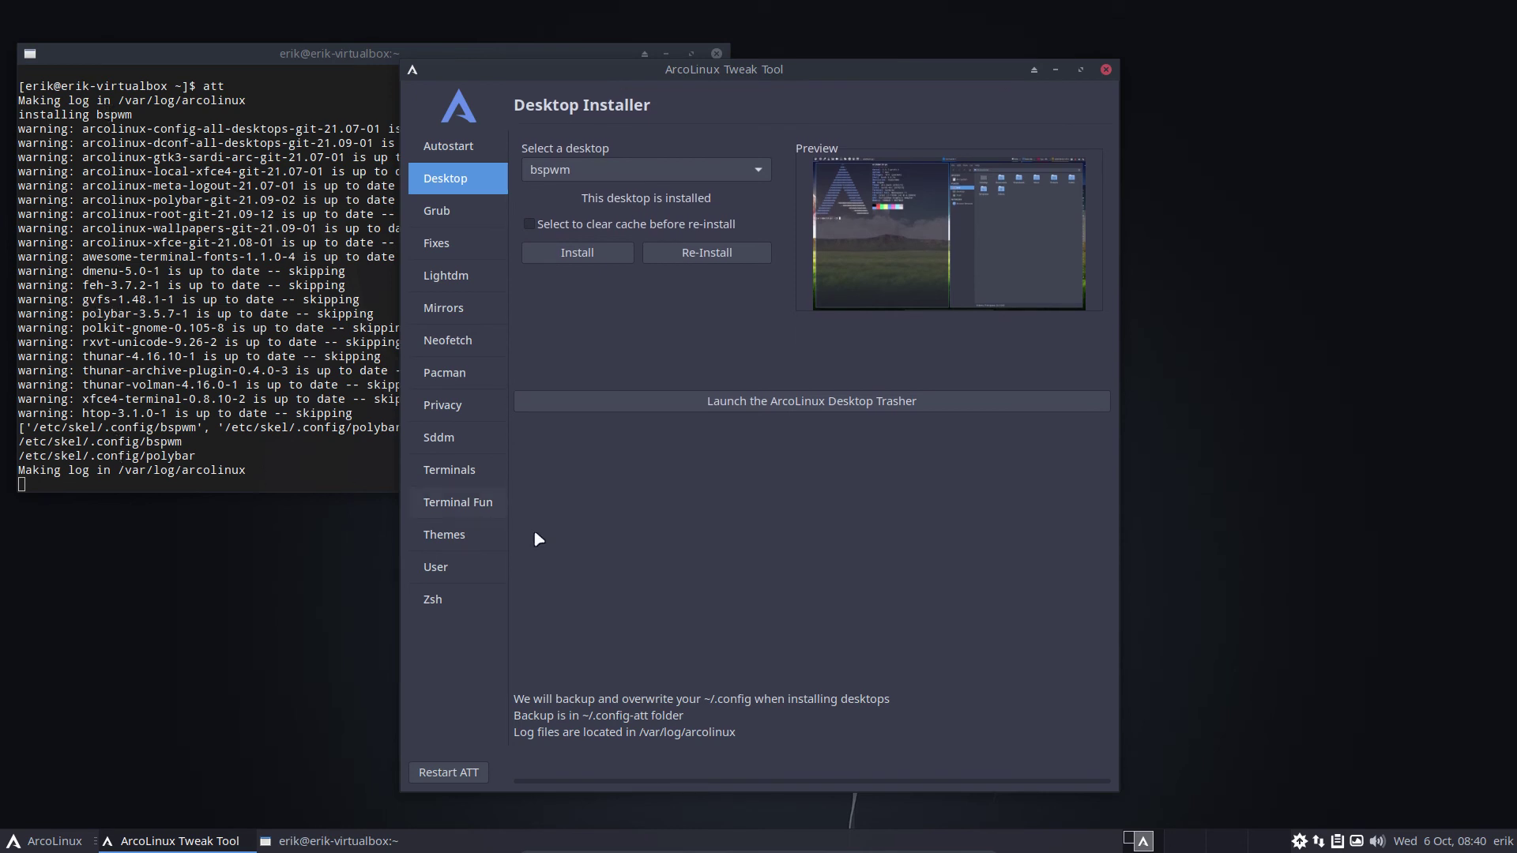
{"action": "key", "text": "super+Return"}
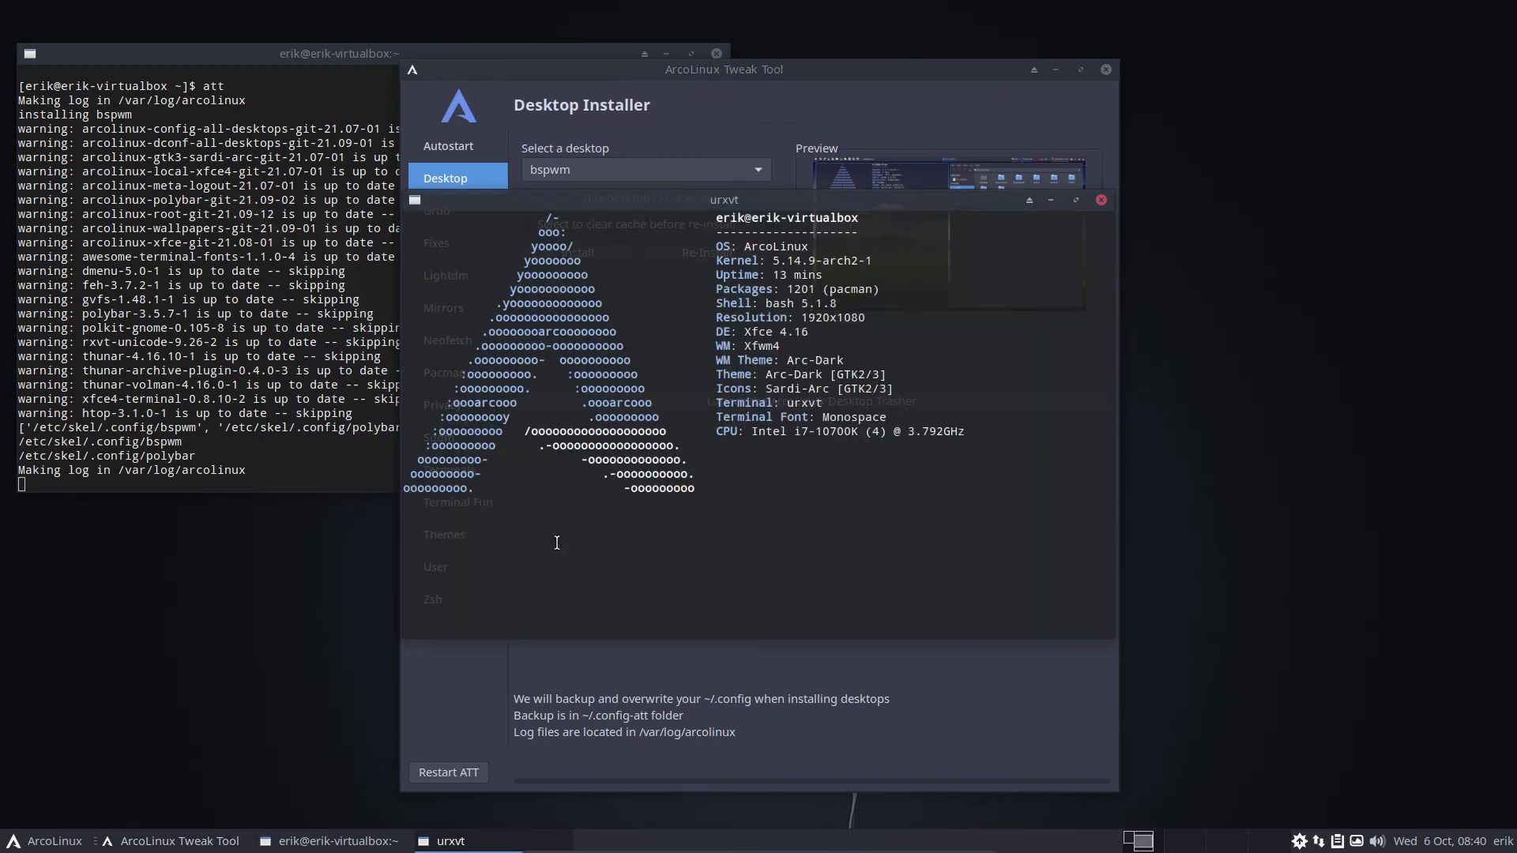
{"action": "type", "text": "sudo pacman -R picom"}
{"action": "key", "text": "Return"}
{"action": "key", "text": "Return"}
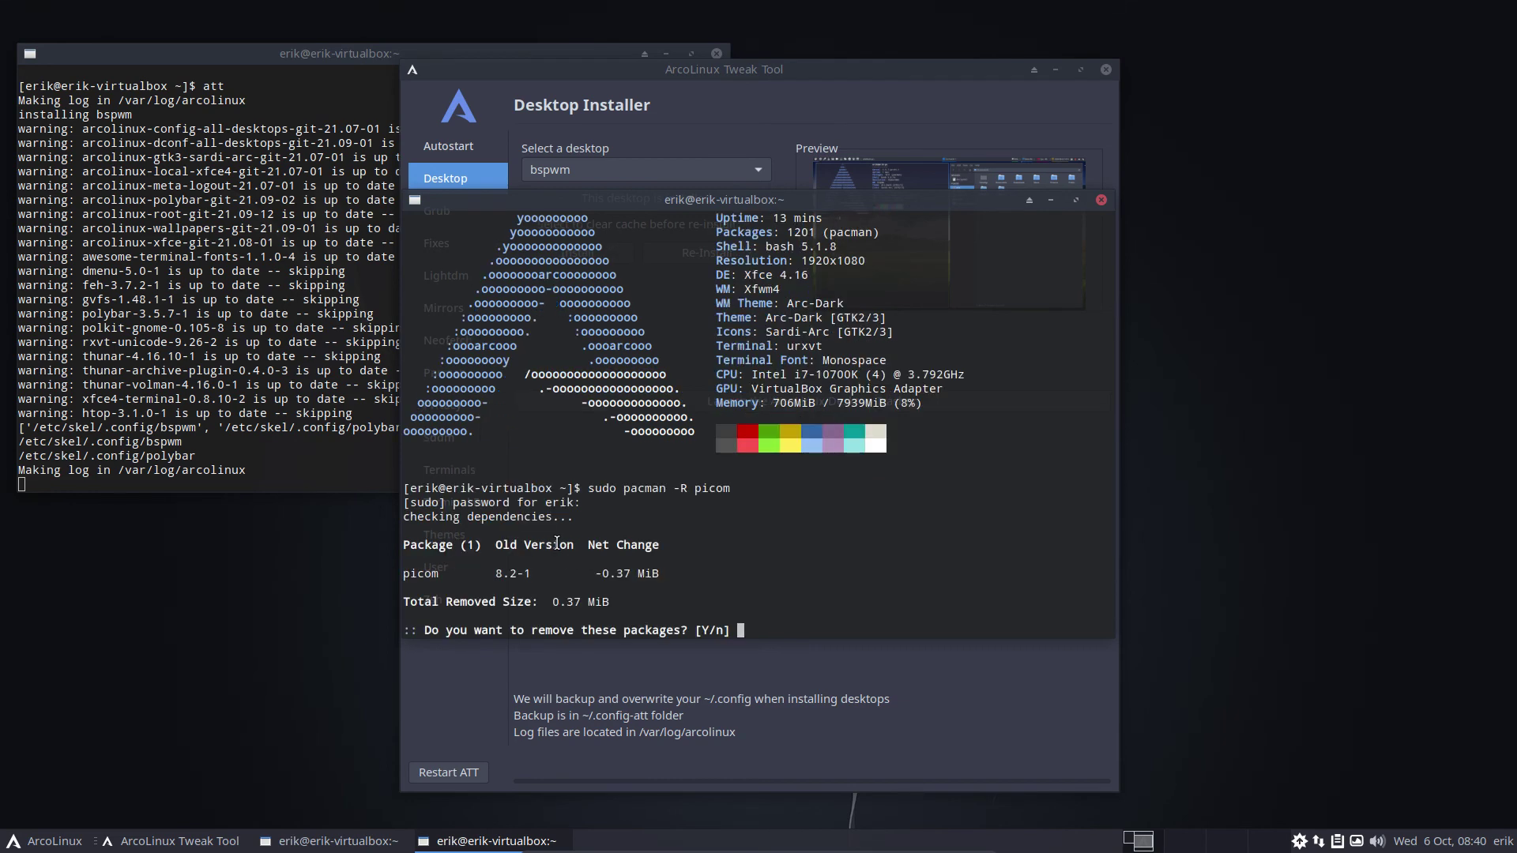
{"action": "type", "text": "n"}
{"action": "key", "text": "Return"}
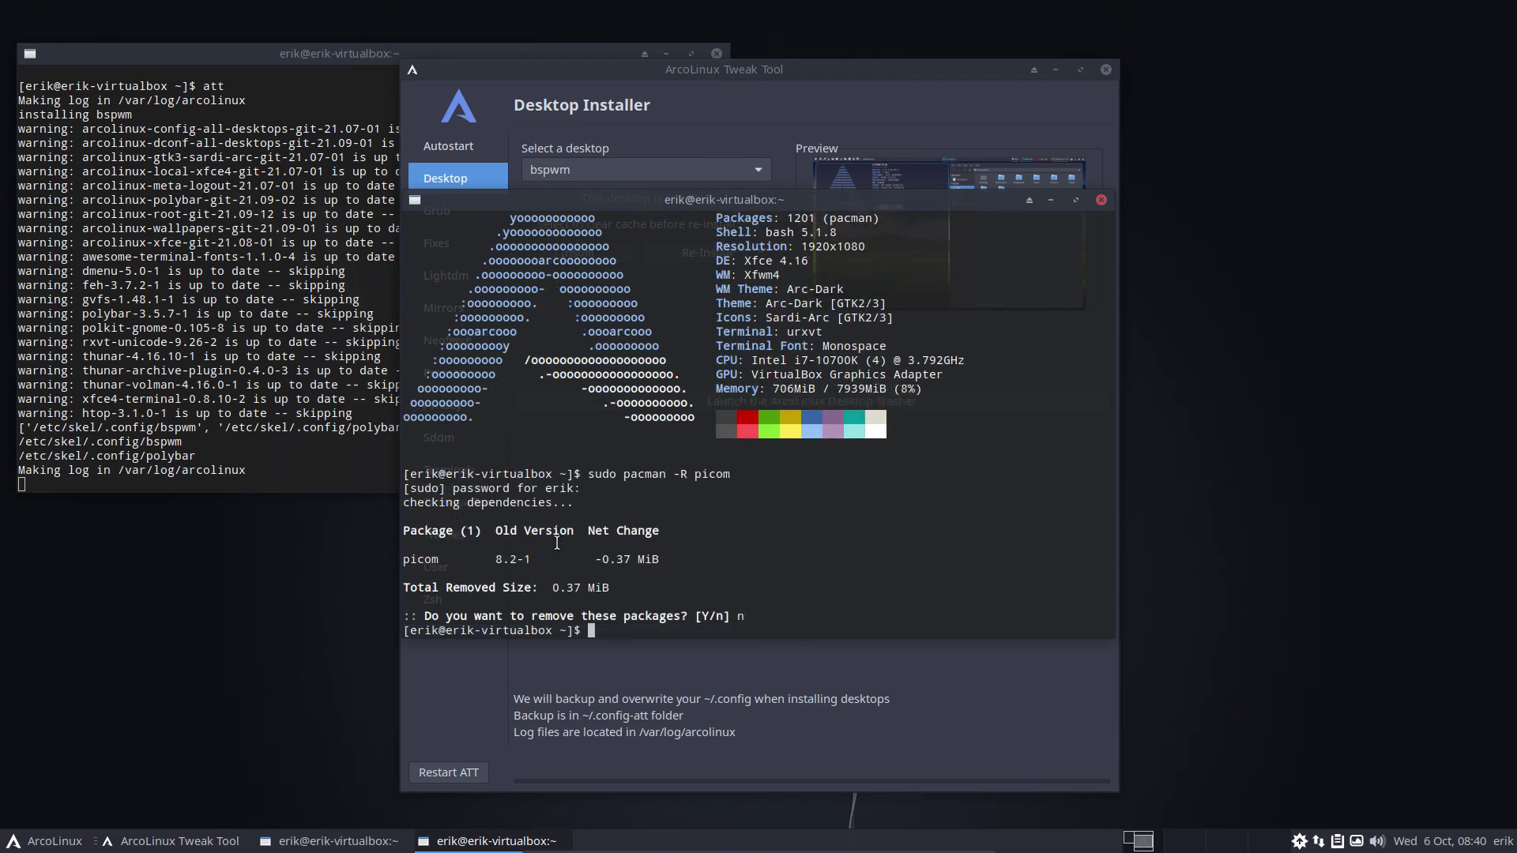
{"action": "left_click", "coordinate": [1100, 200]}
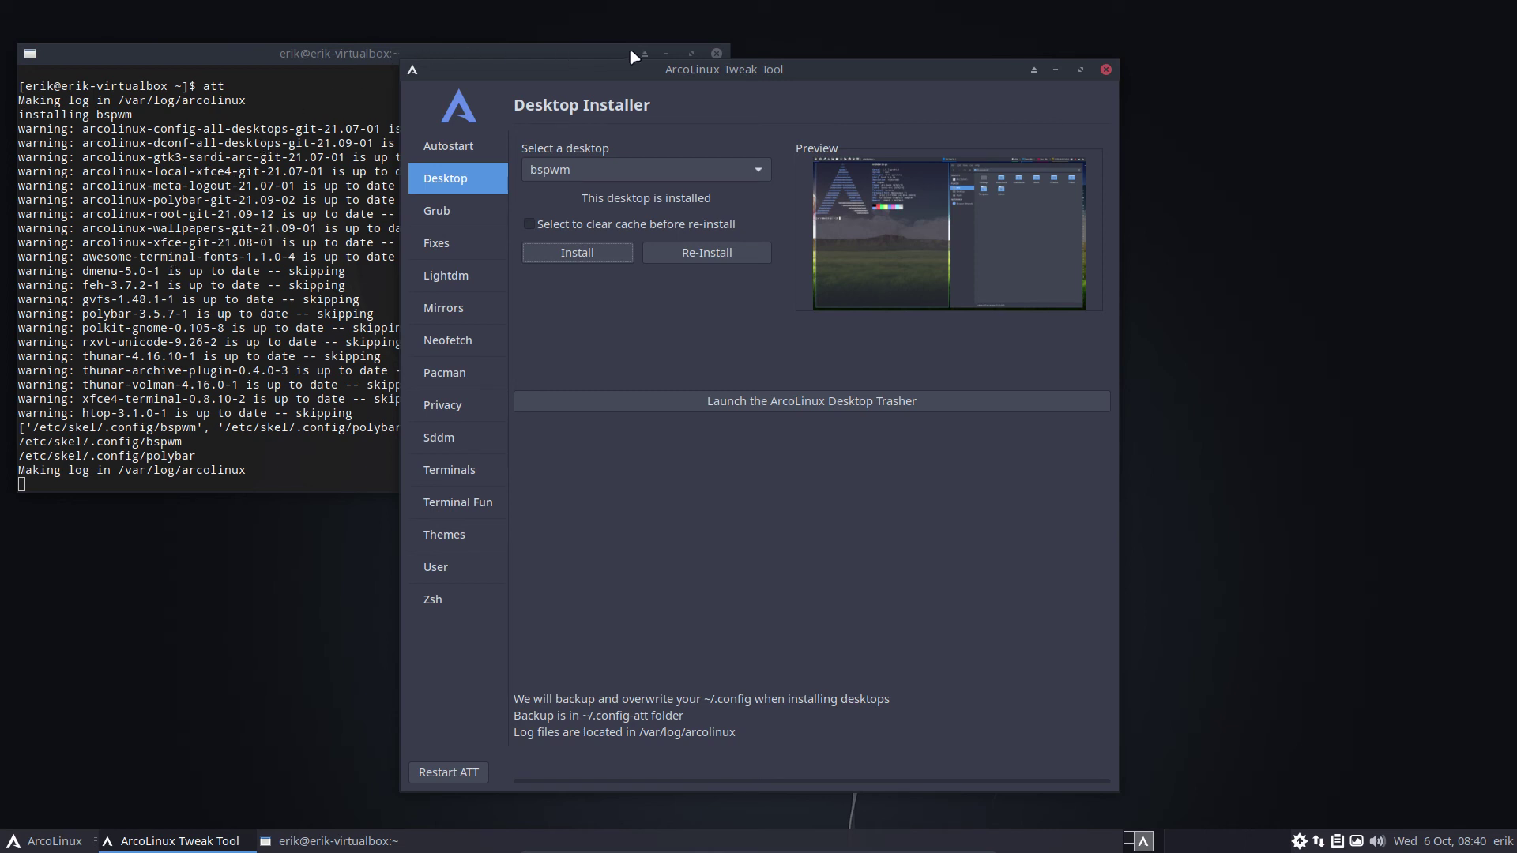
Close the terminal and Tweak Tool, then relaunch Tweak Tool from the application menu.
{"action": "left_click", "coordinate": [716, 54]}
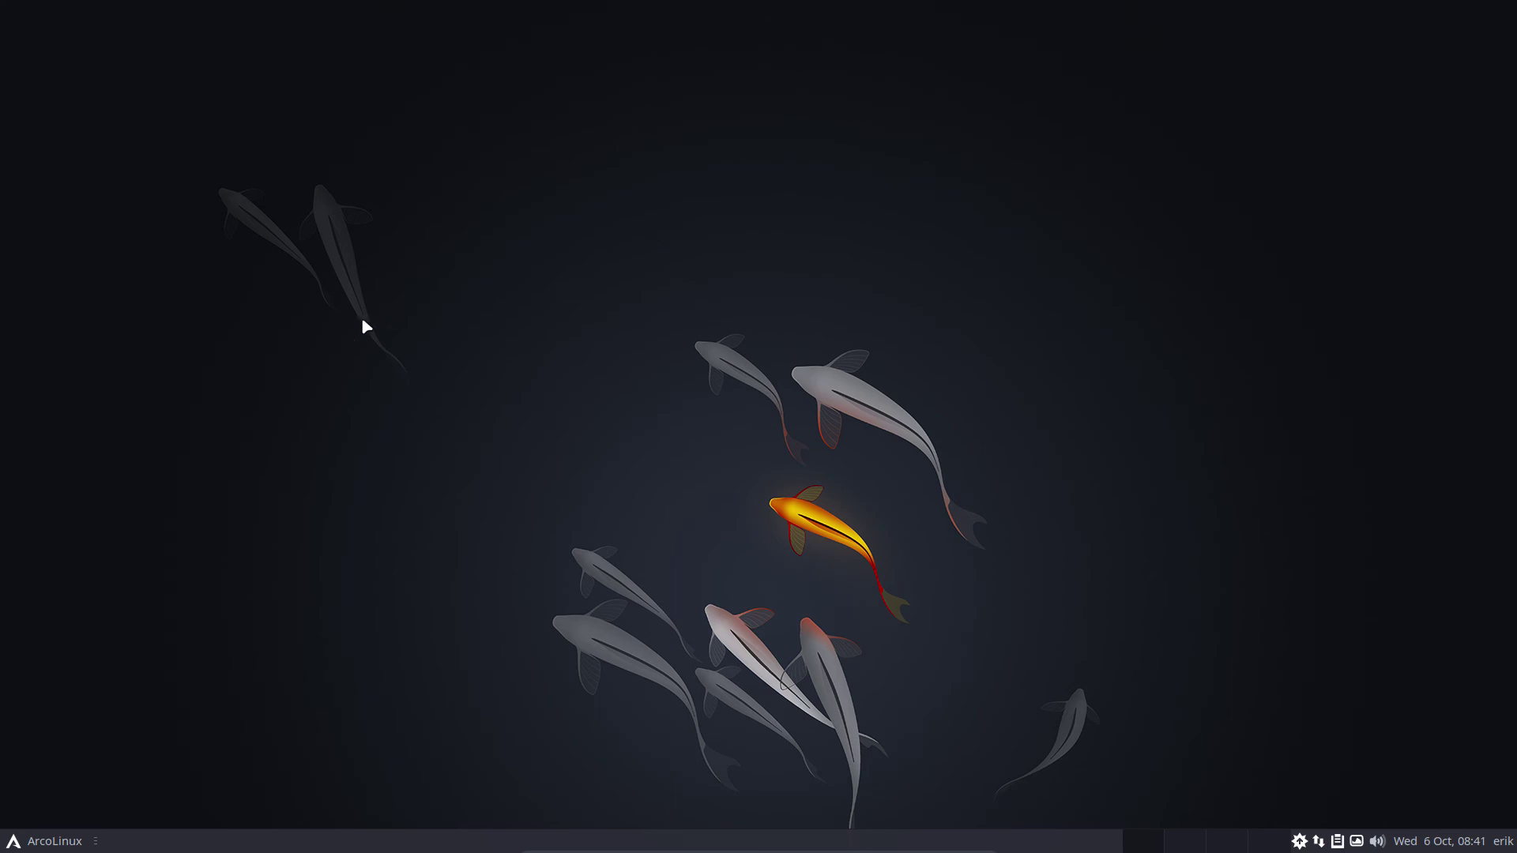
{"action": "left_click", "coordinate": [66, 844]}
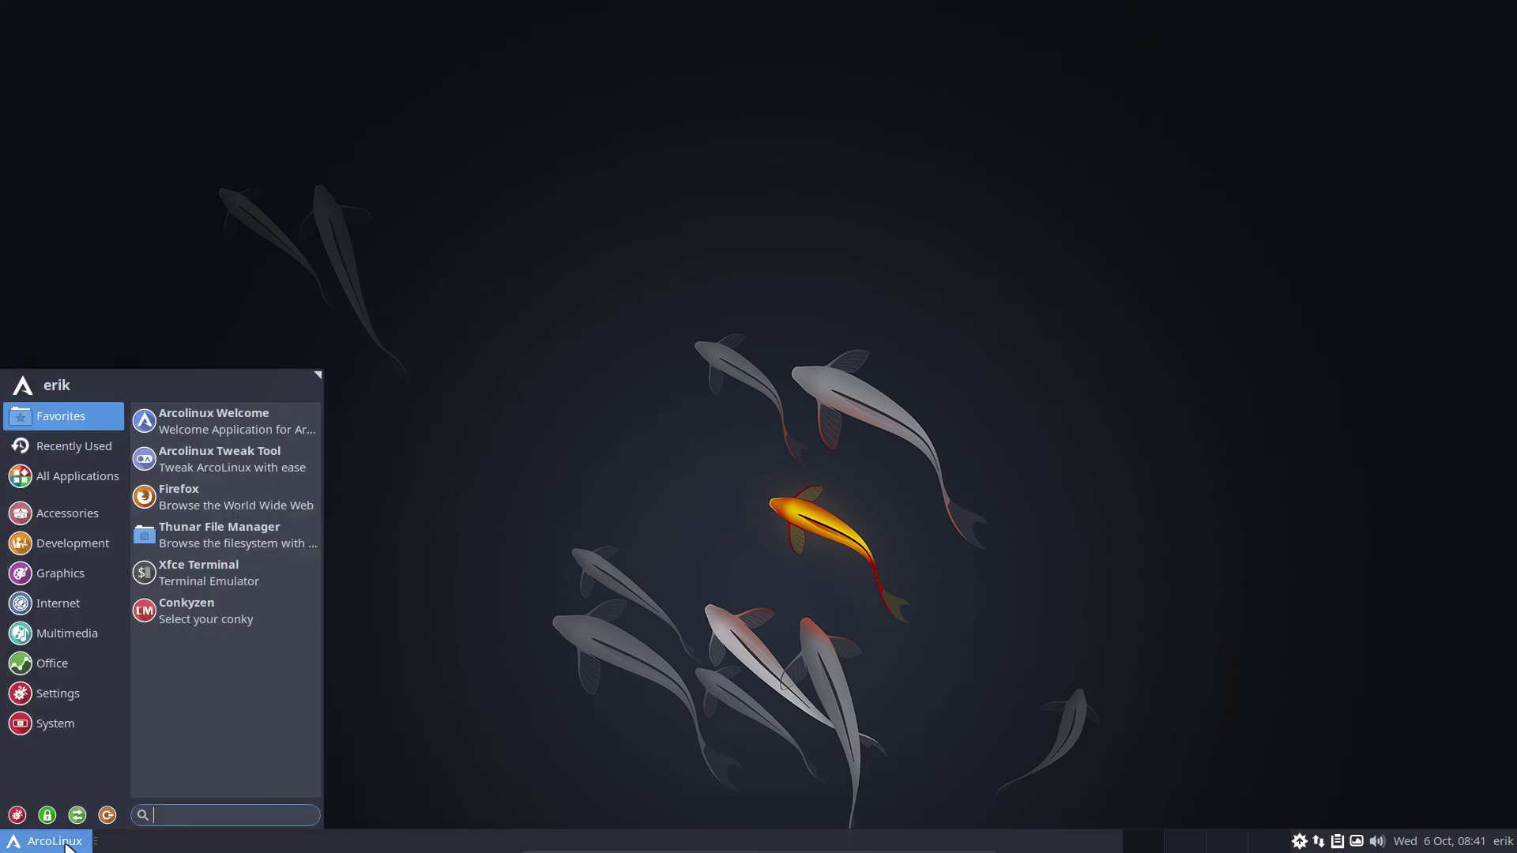
{"action": "left_click", "coordinate": [558, 567]}
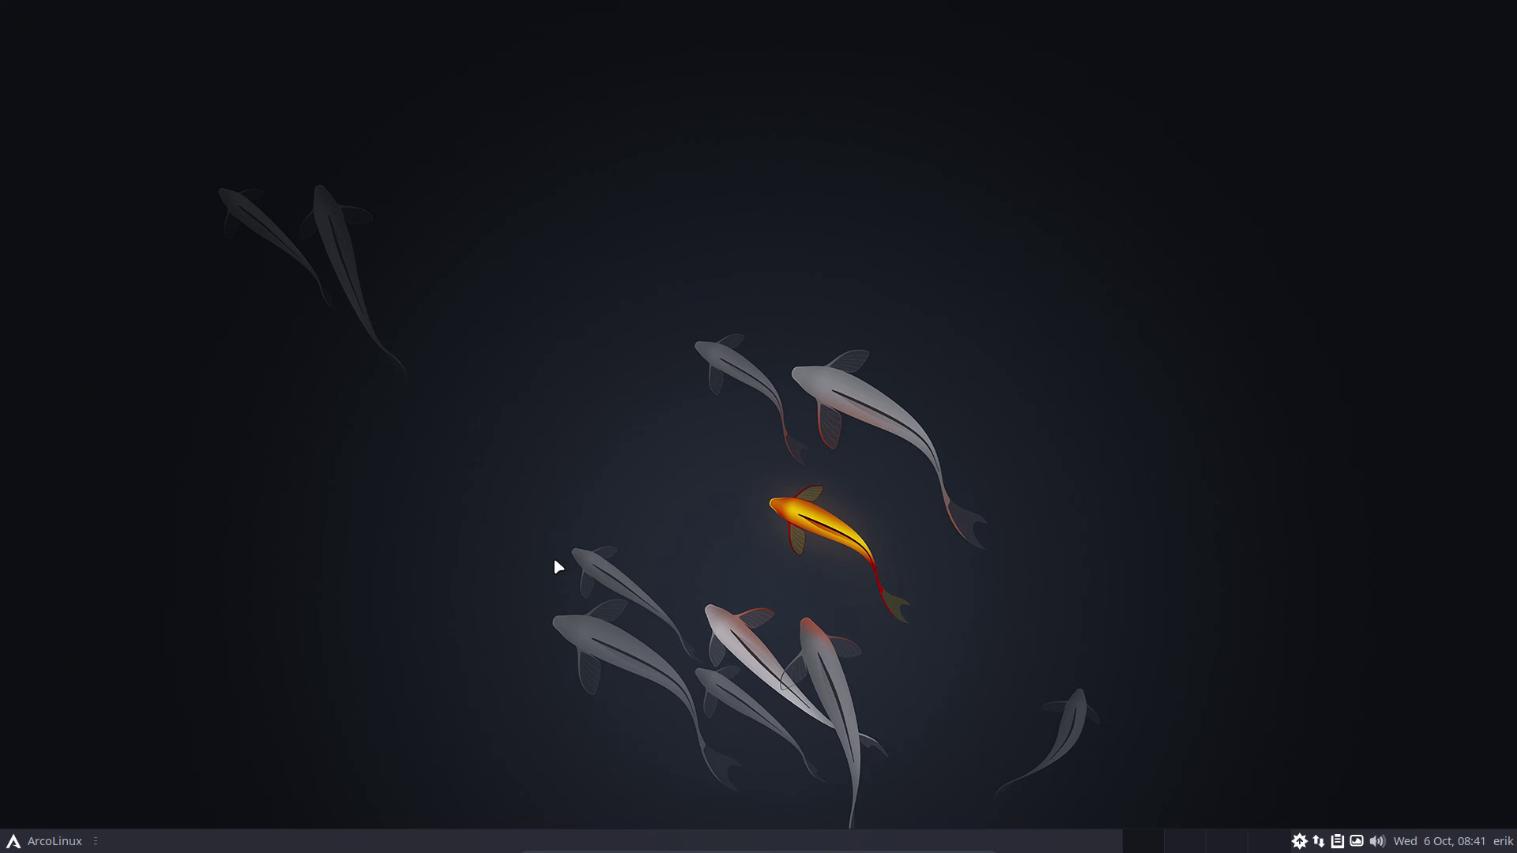
Authenticate with the account password, accept the Lock File Found prompt, and authenticate again.
{"action": "type", "text": "****"}
{"action": "key", "text": "Return"}
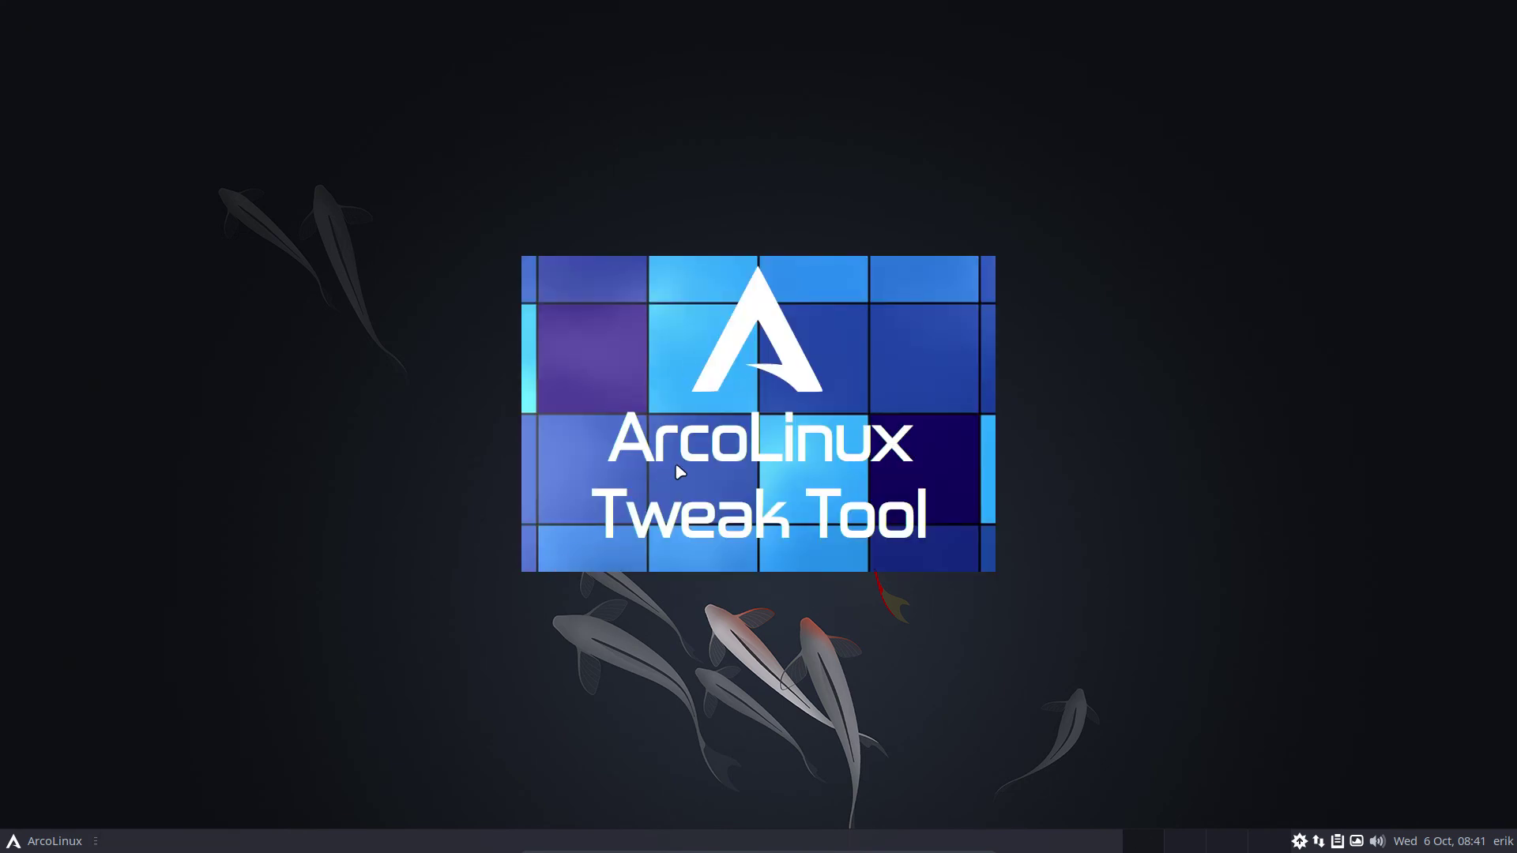
{"action": "left_click", "coordinate": [820, 477]}
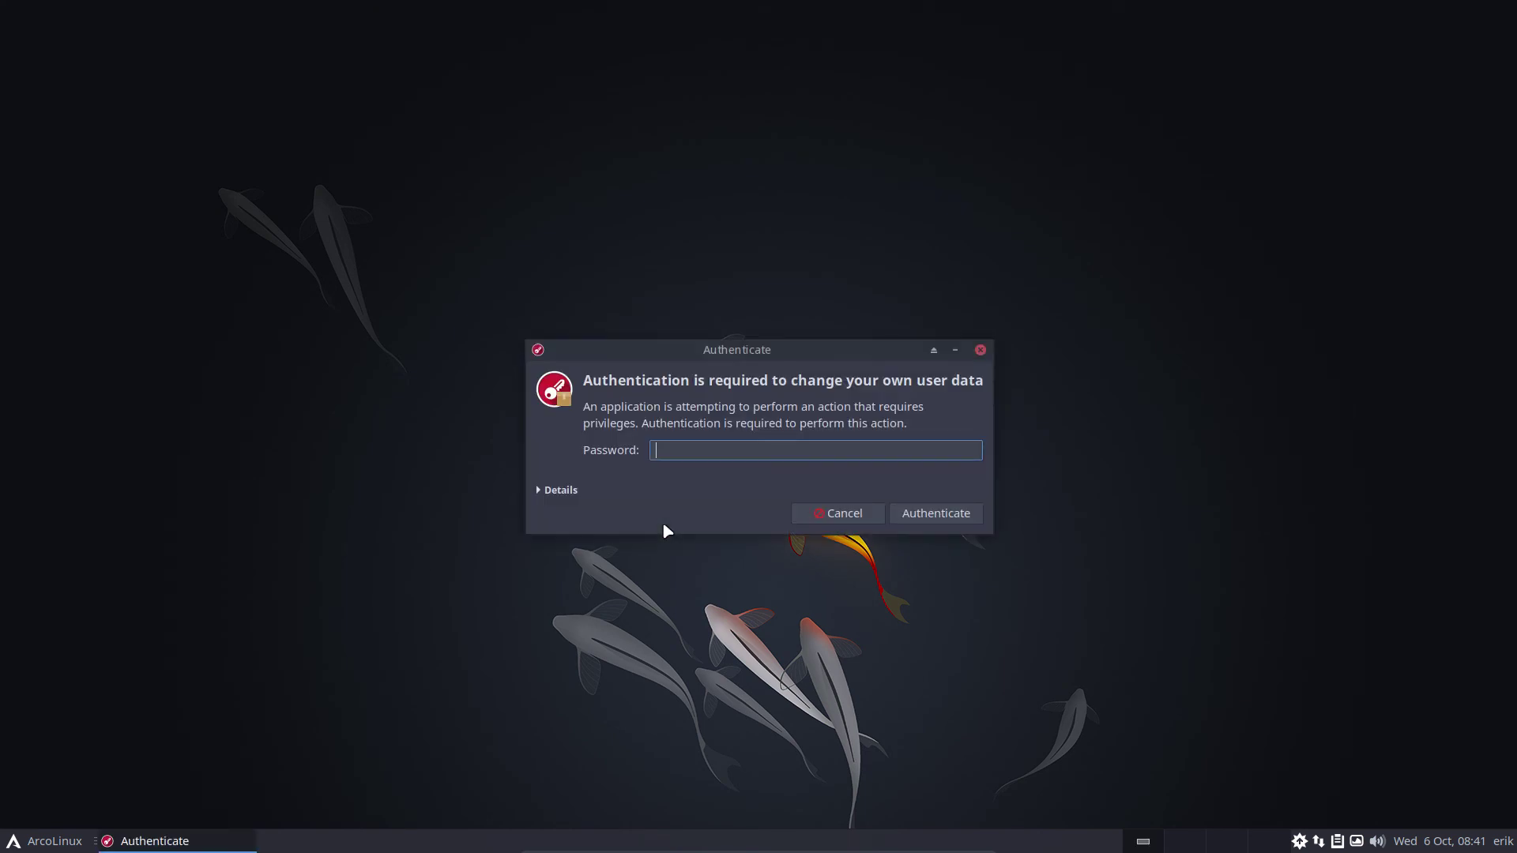
{"action": "type", "text": "••••"}
{"action": "key", "text": "Return"}
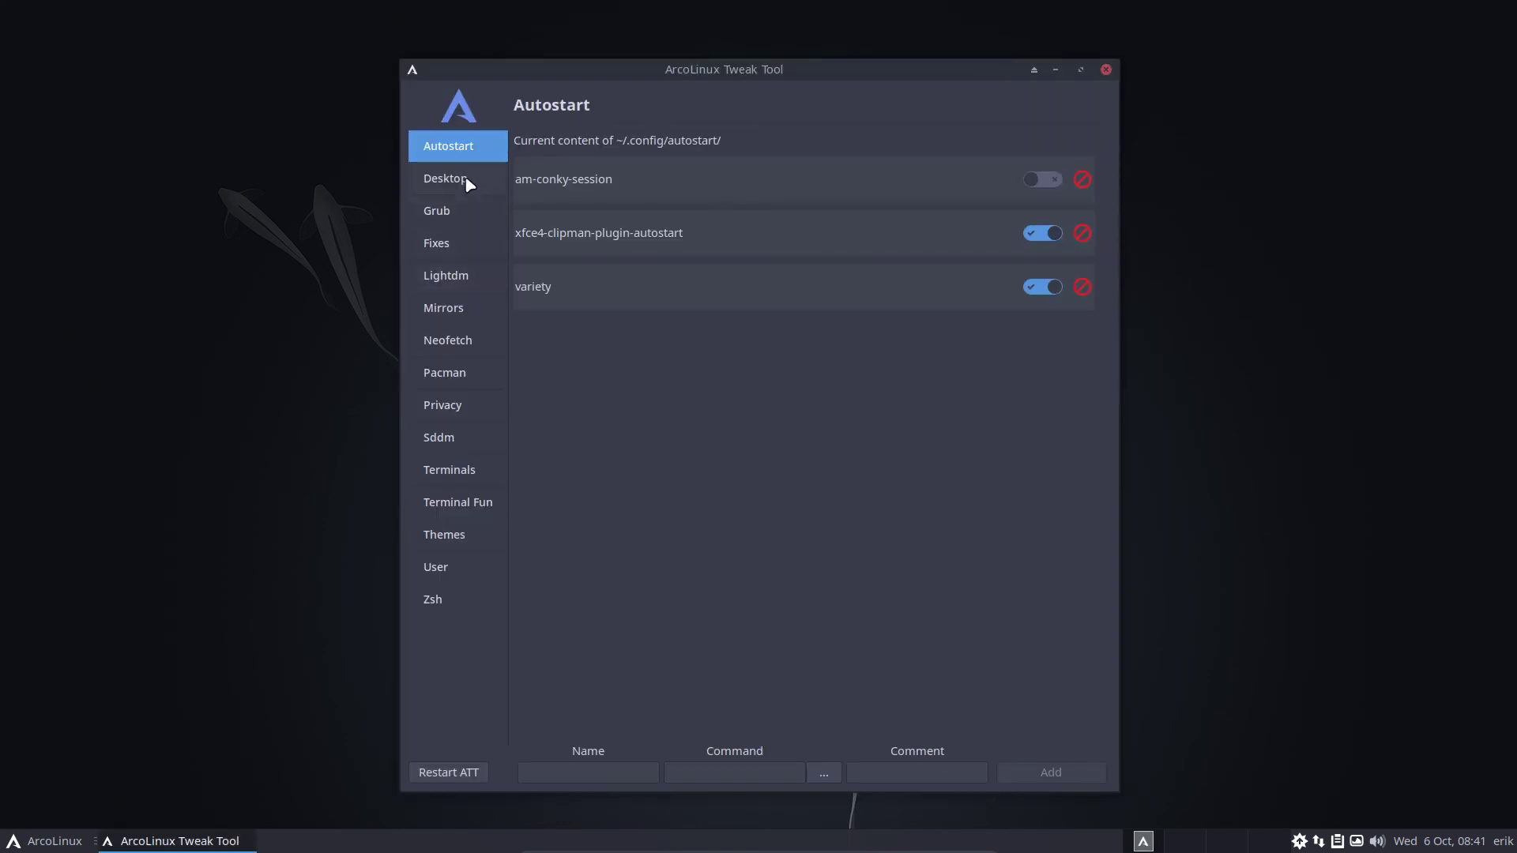
On the Desktop page, select xfce from the desktop list and install it again.
{"action": "left_click", "coordinate": [472, 183]}
{"action": "left_click", "coordinate": [581, 170]}
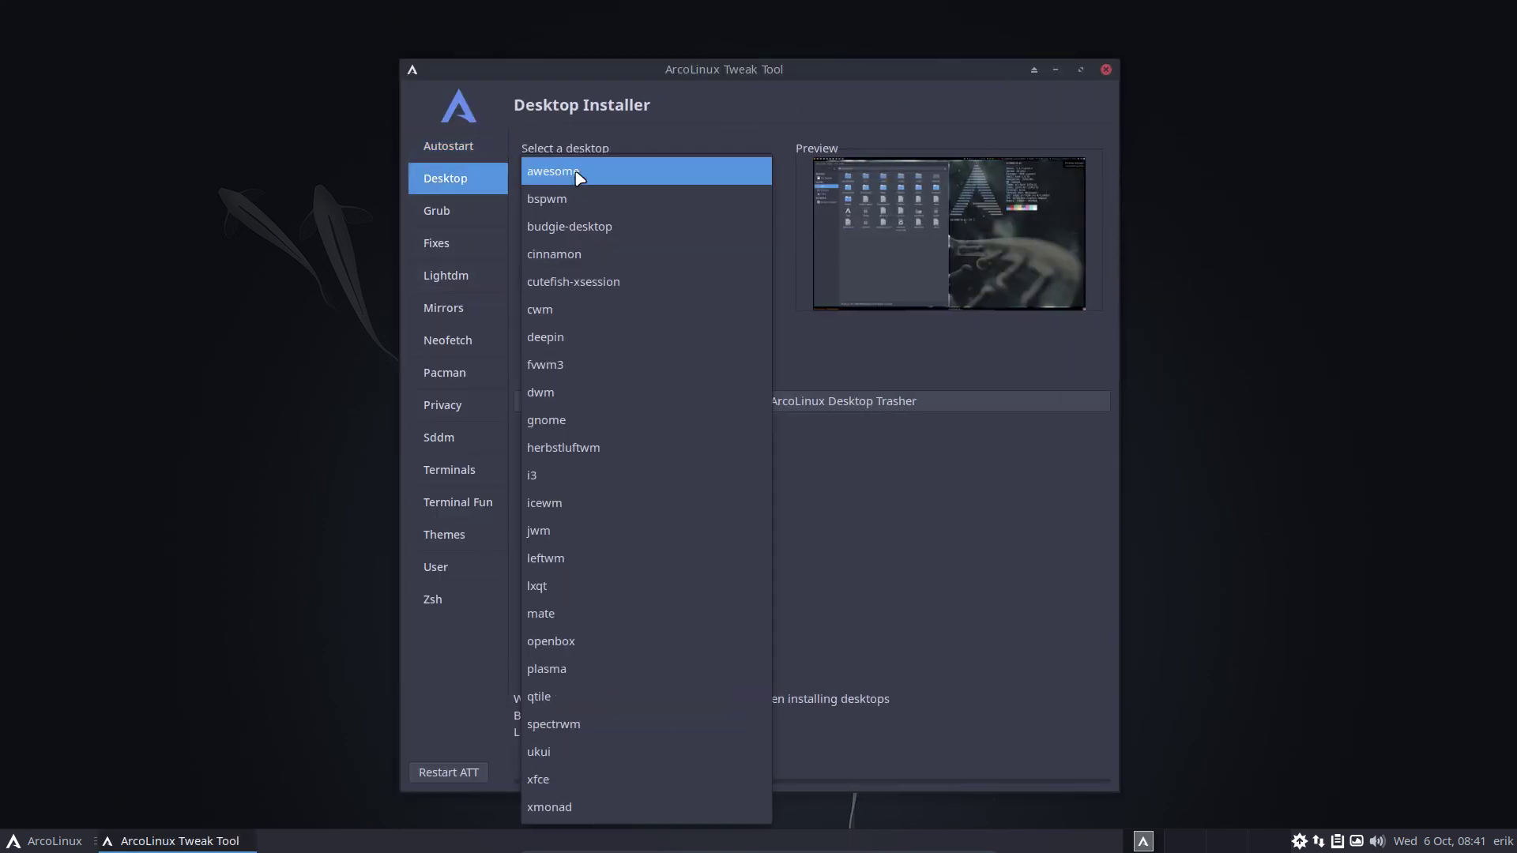
{"action": "left_click", "coordinate": [588, 789]}
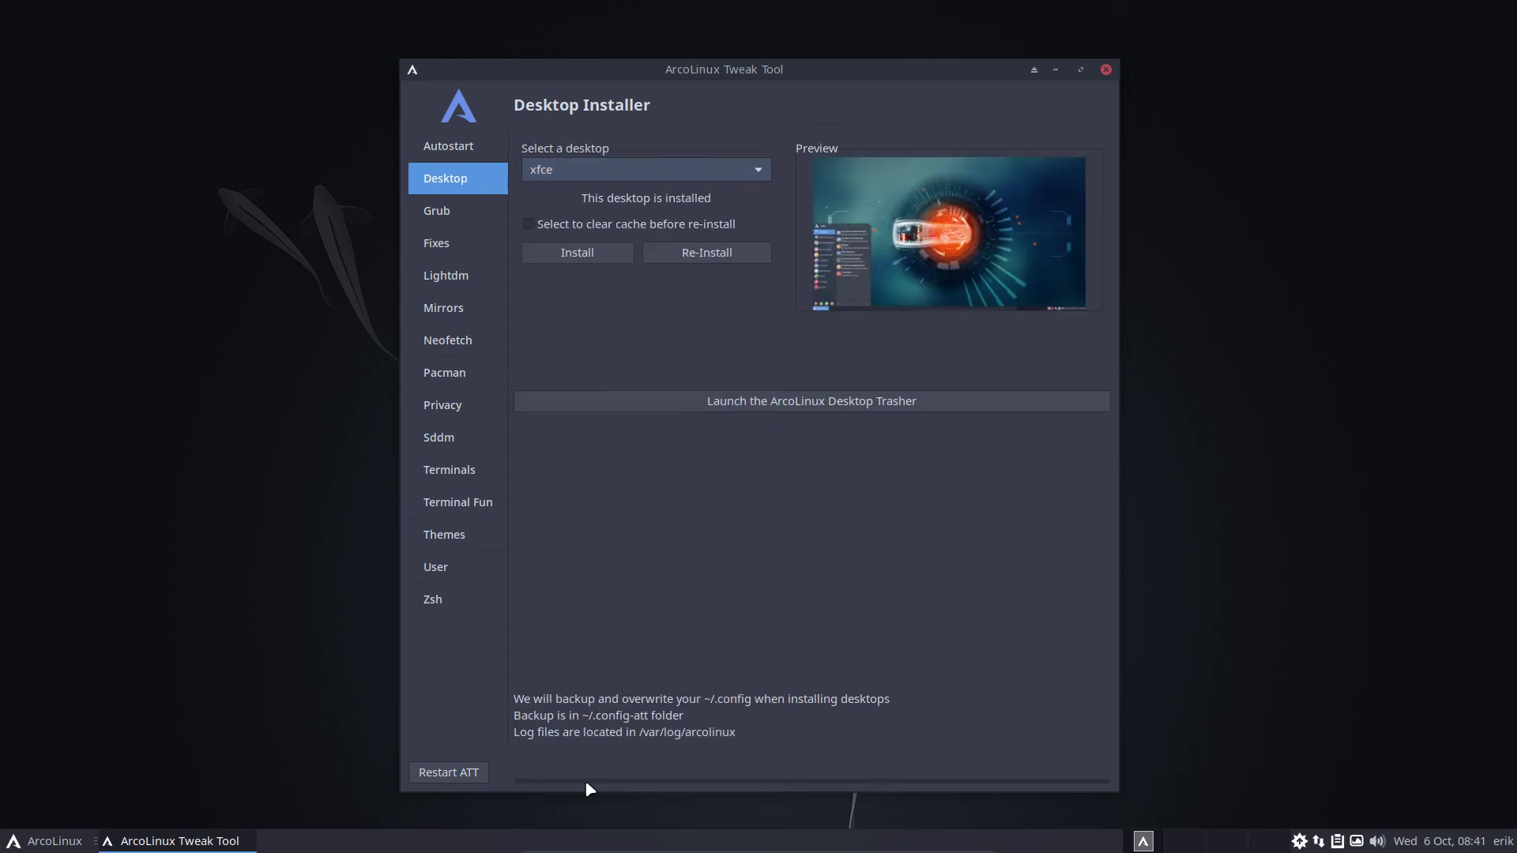
{"action": "left_click", "coordinate": [601, 254]}
{"action": "left_click", "coordinate": [31, 844]}
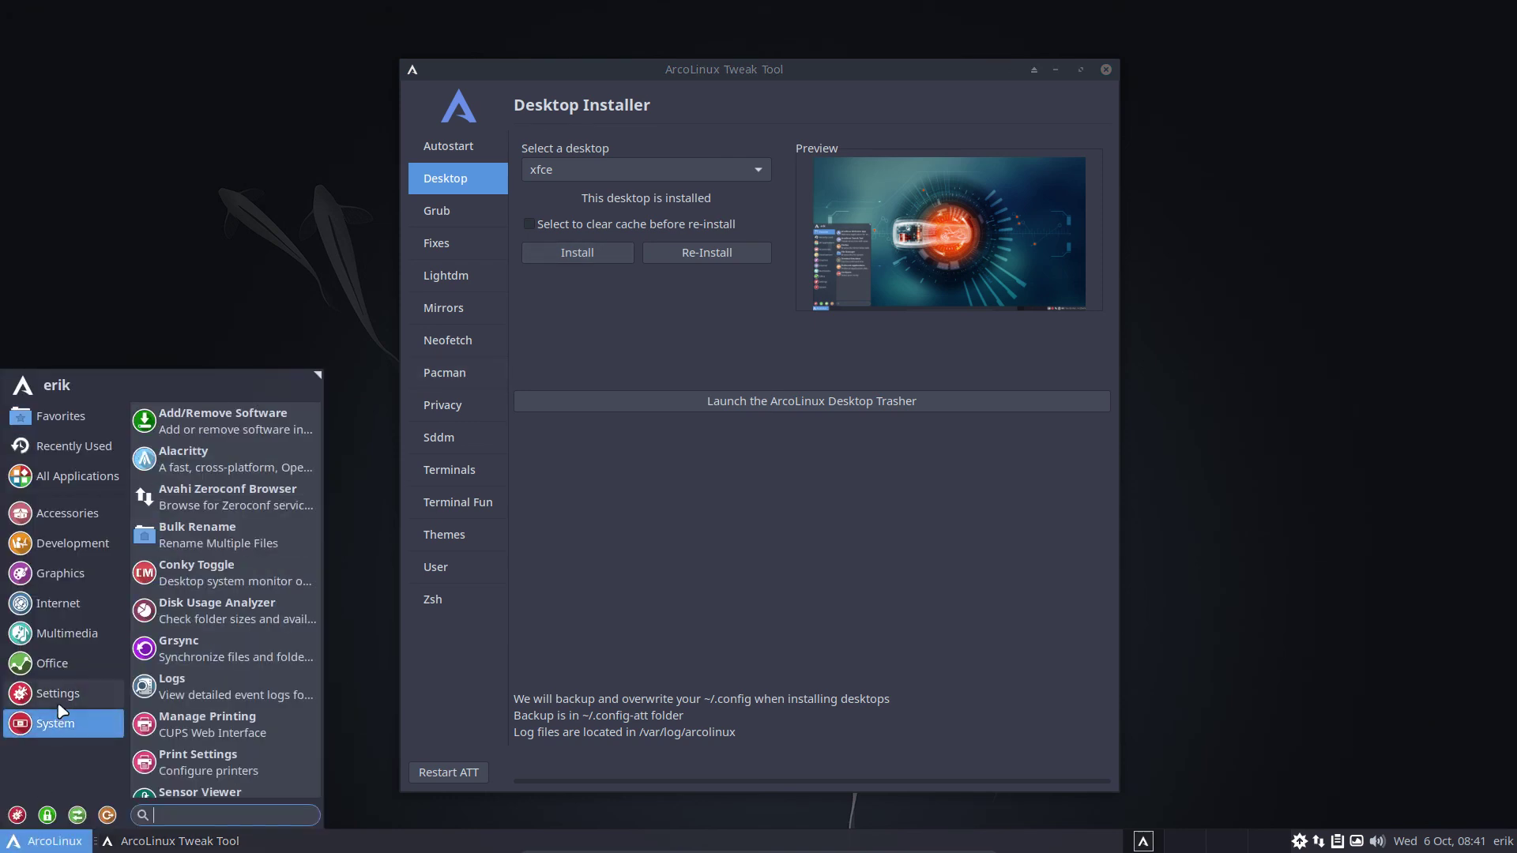
{"action": "mouse_move", "coordinate": [63, 637]}
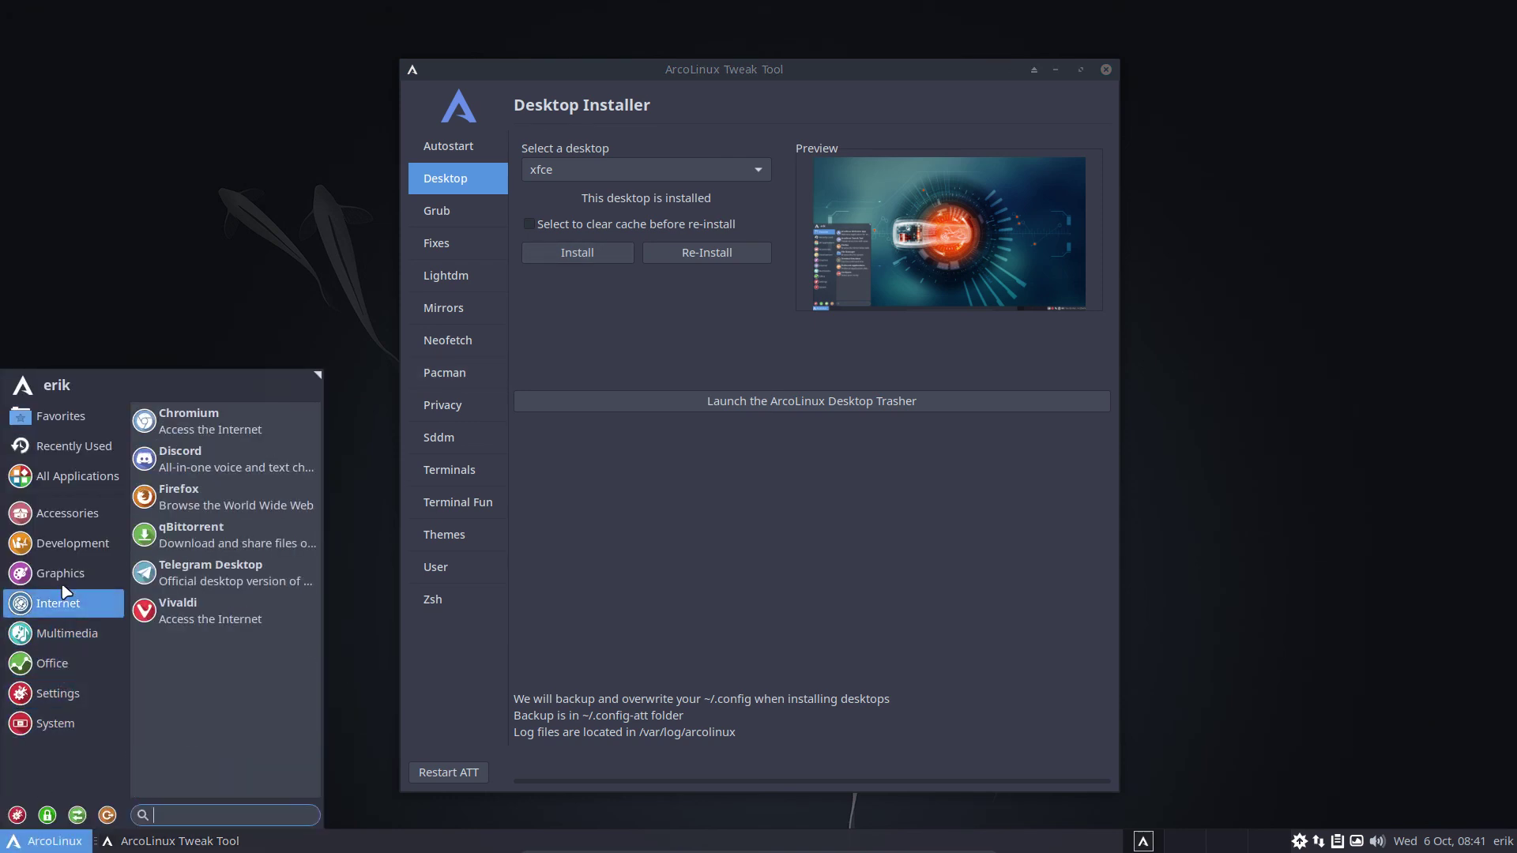
{"action": "mouse_move", "coordinate": [71, 543]}
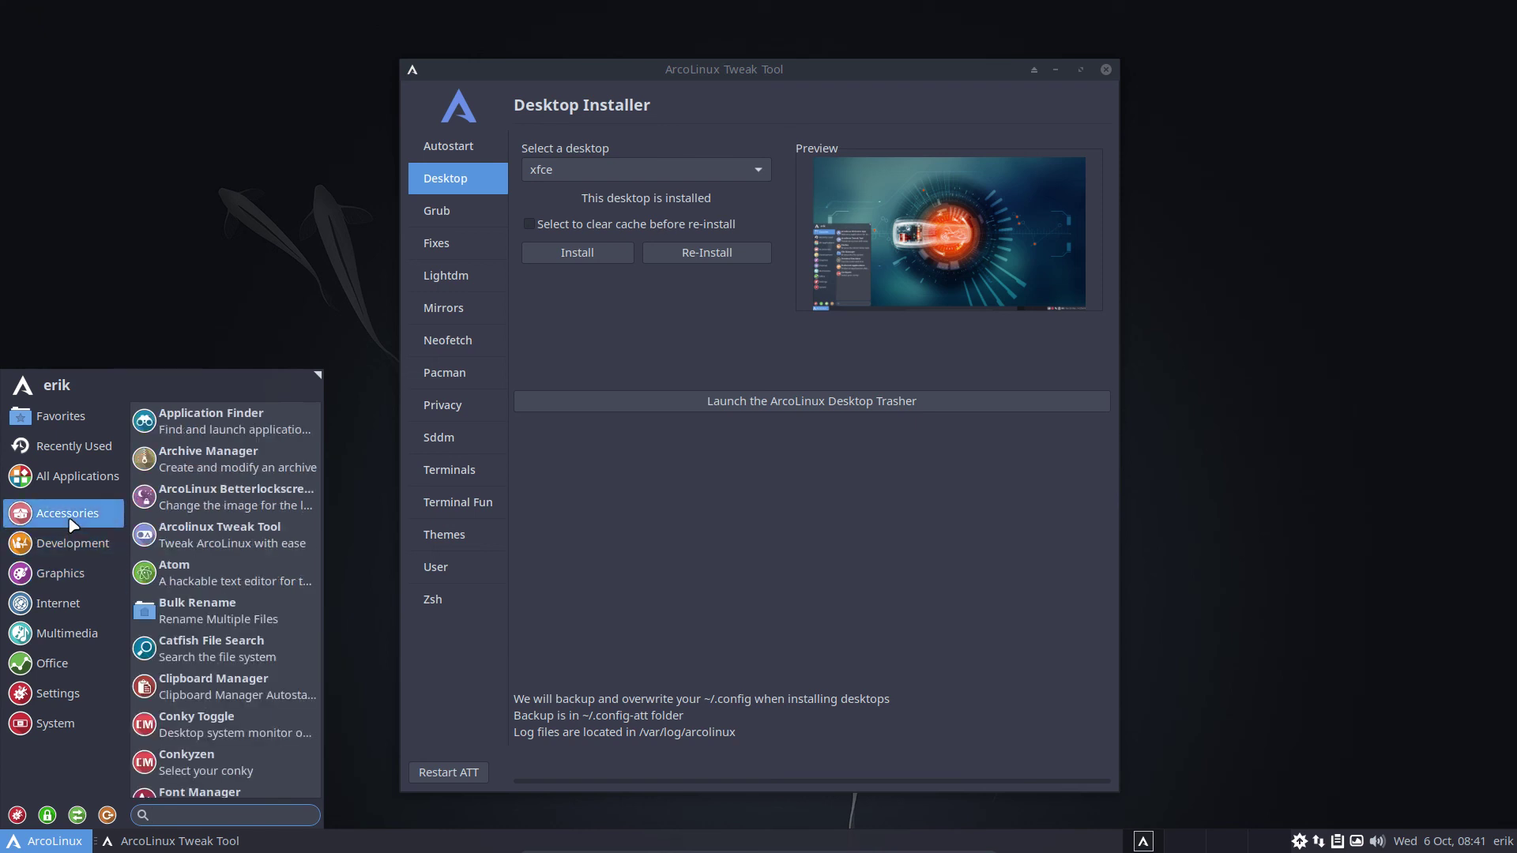
{"action": "mouse_move", "coordinate": [76, 491]}
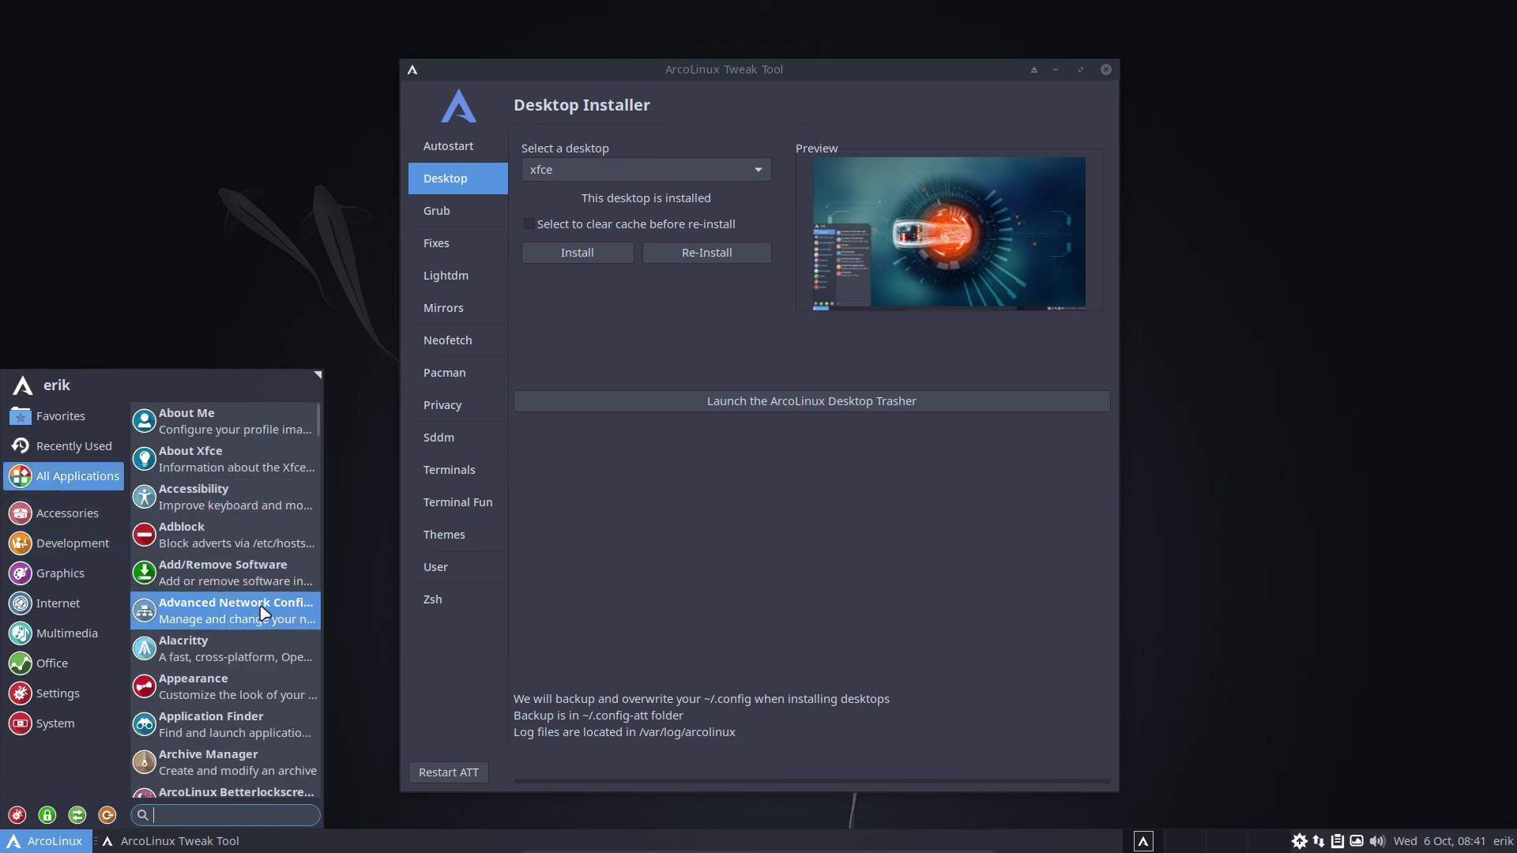
{"action": "left_click", "coordinate": [248, 263]}
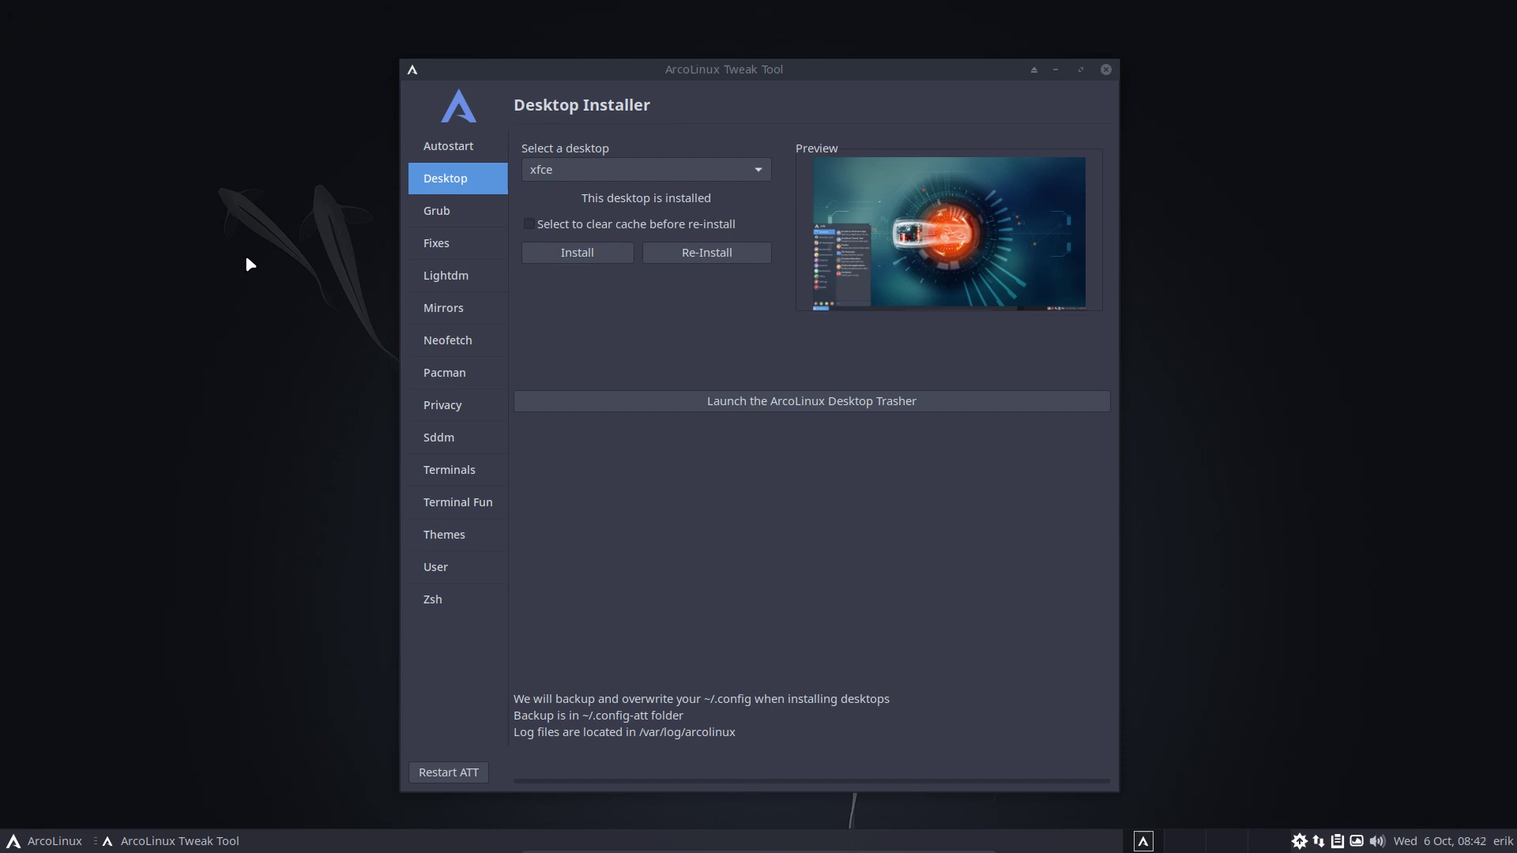
{"action": "left_click", "coordinate": [623, 175]}
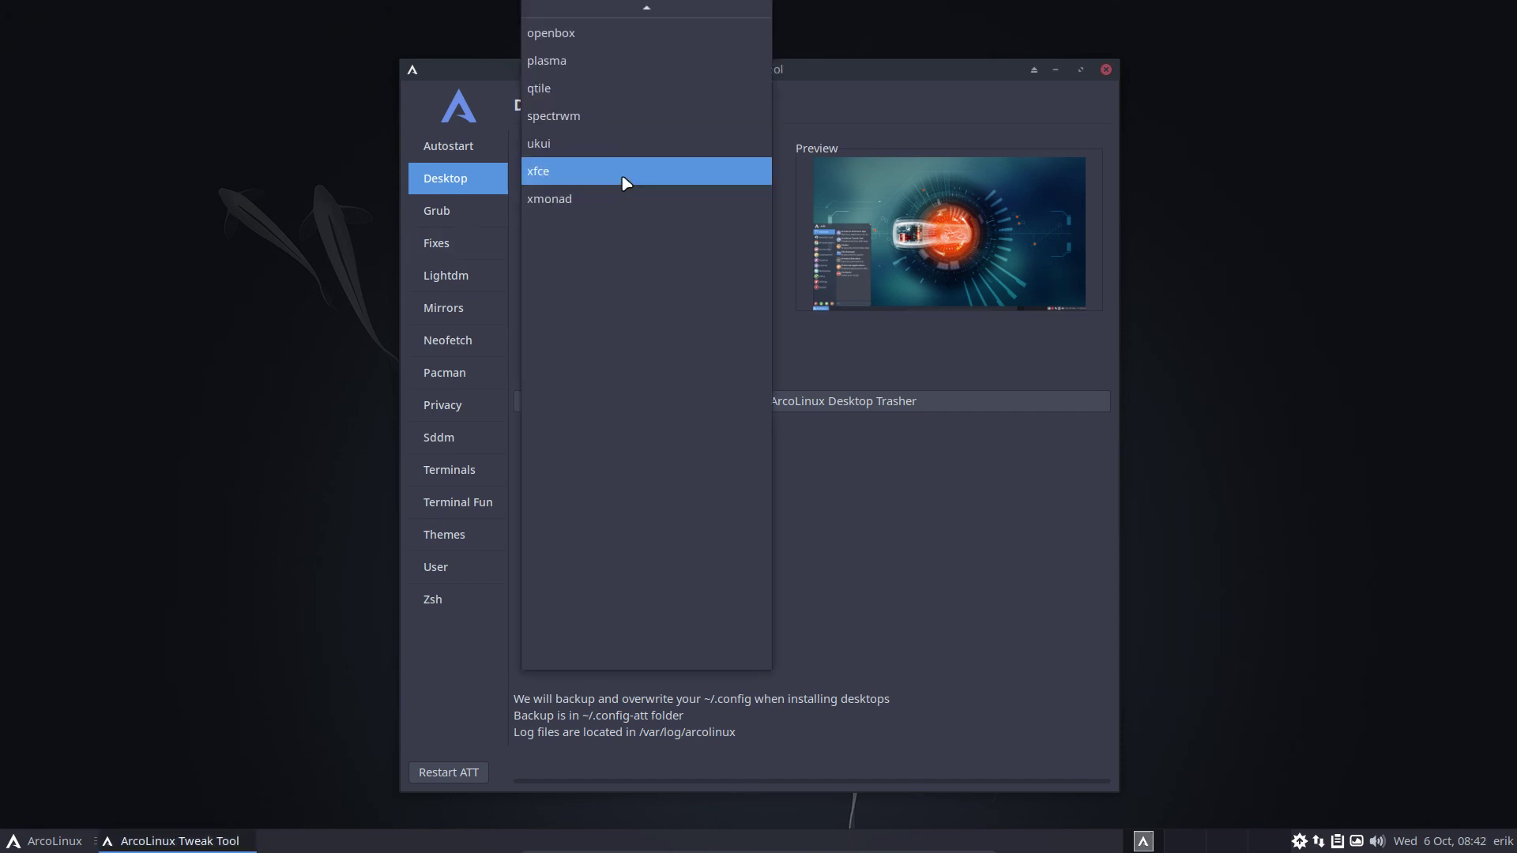
{"action": "scroll", "coordinate": [617, 199], "scroll_direction": "up", "scroll_amount": 2}
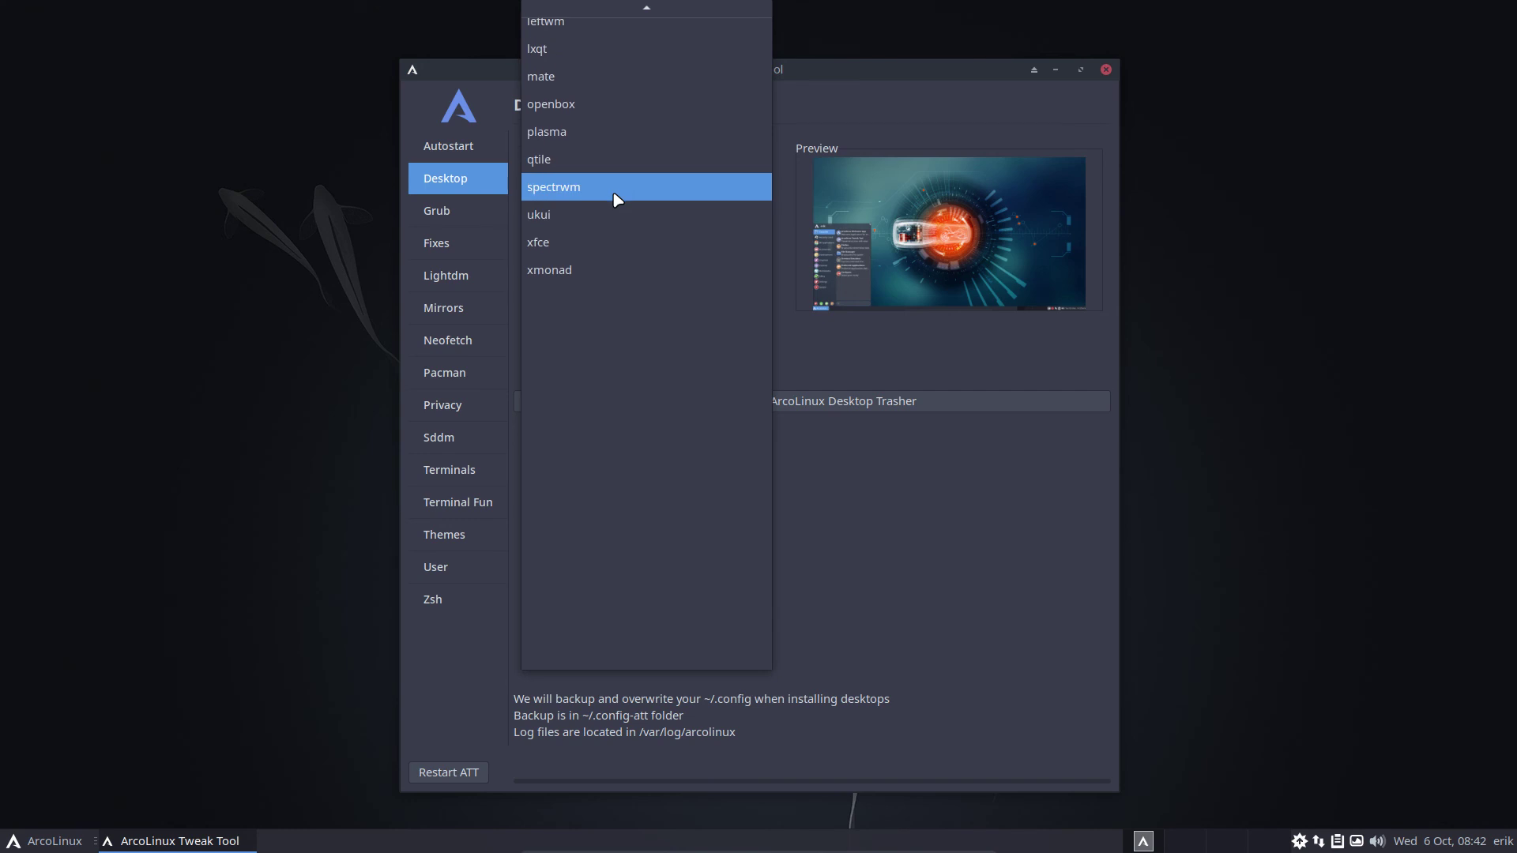
{"action": "scroll", "coordinate": [617, 199], "scroll_direction": "up", "scroll_amount": 3}
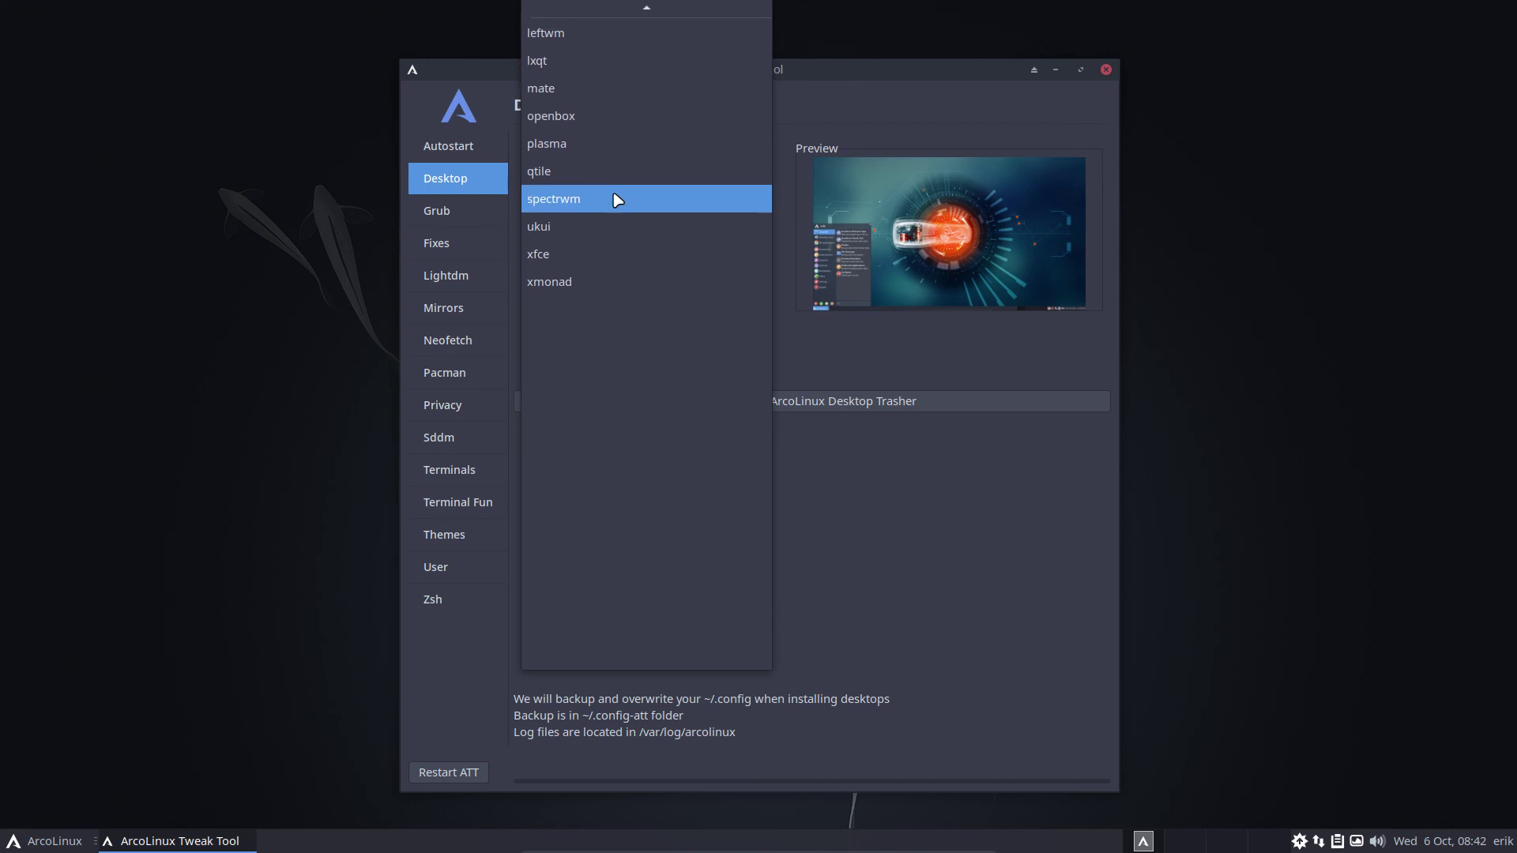
{"action": "left_click", "coordinate": [800, 699]}
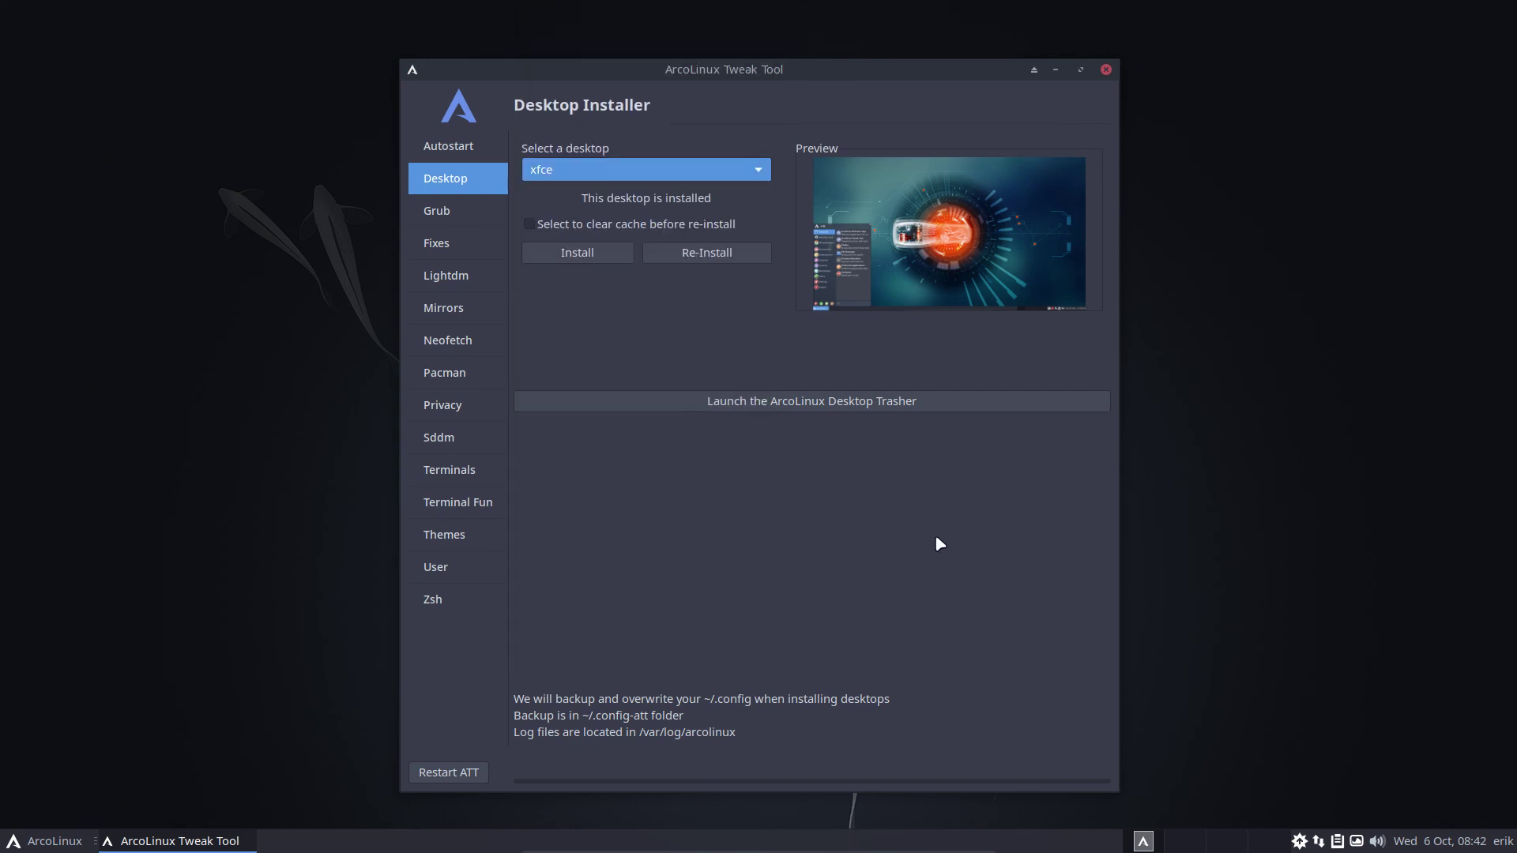
Launch the Desktop Trasher, move Tweak Tool beside it, and select leftwm as the desktop.
{"action": "left_click", "coordinate": [874, 405]}
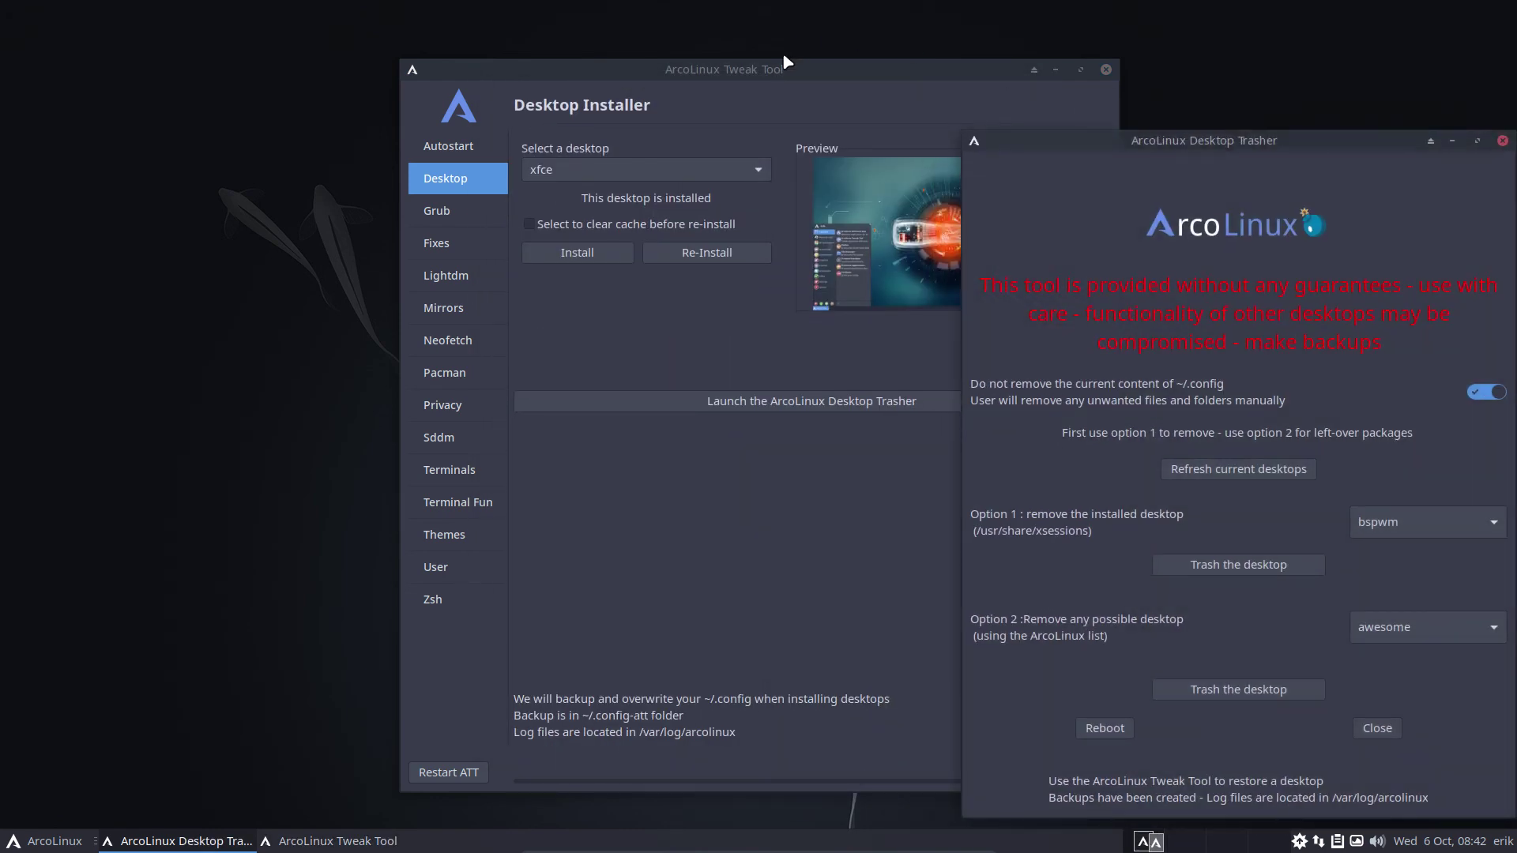
{"action": "left_click_drag", "start_coordinate": [786, 67], "coordinate": [632, 48]}
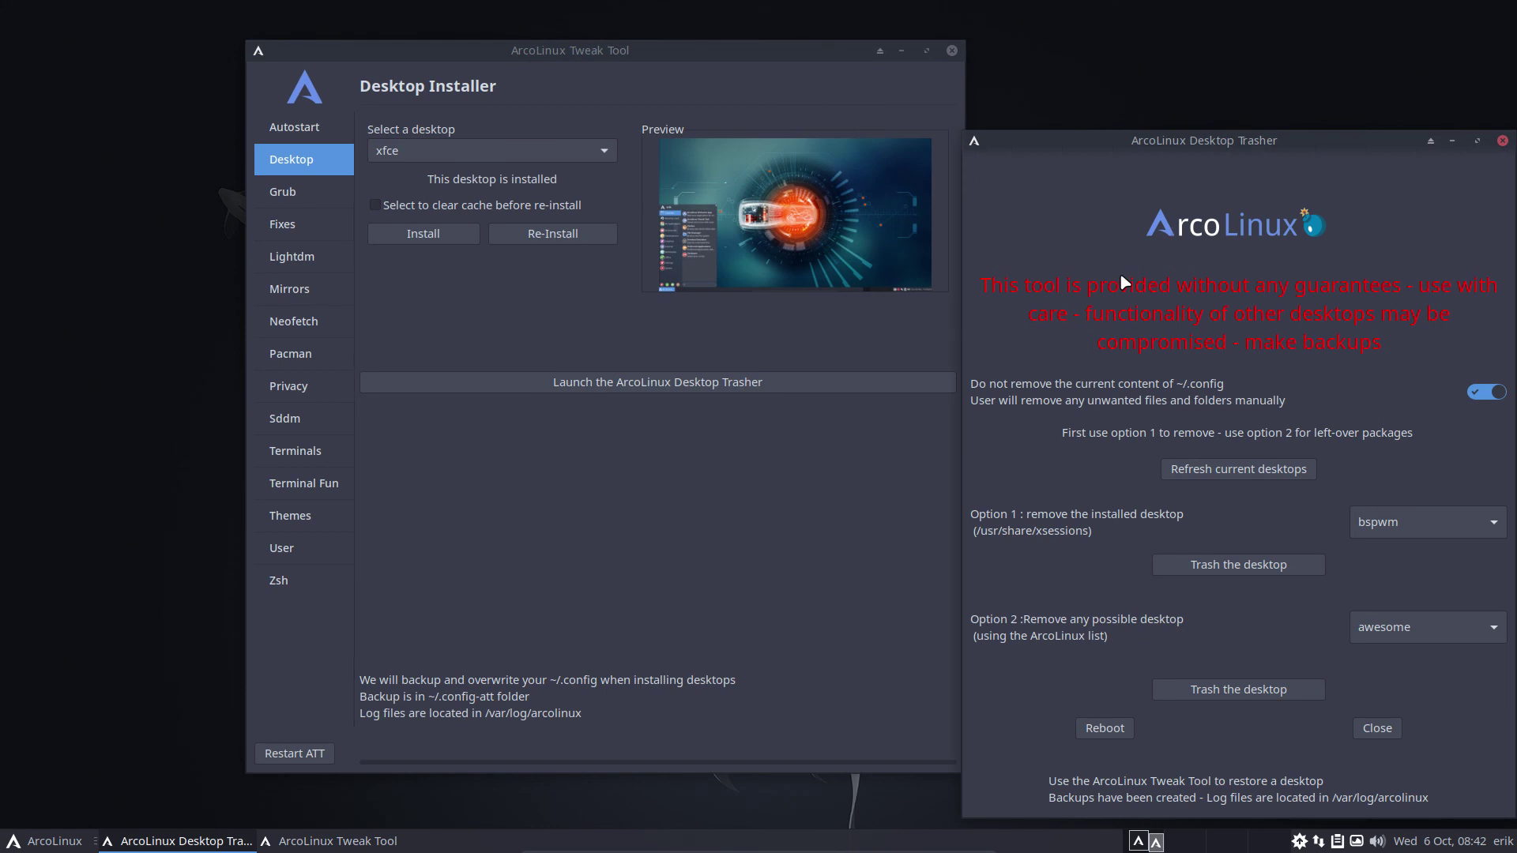
{"action": "left_click", "coordinate": [446, 158]}
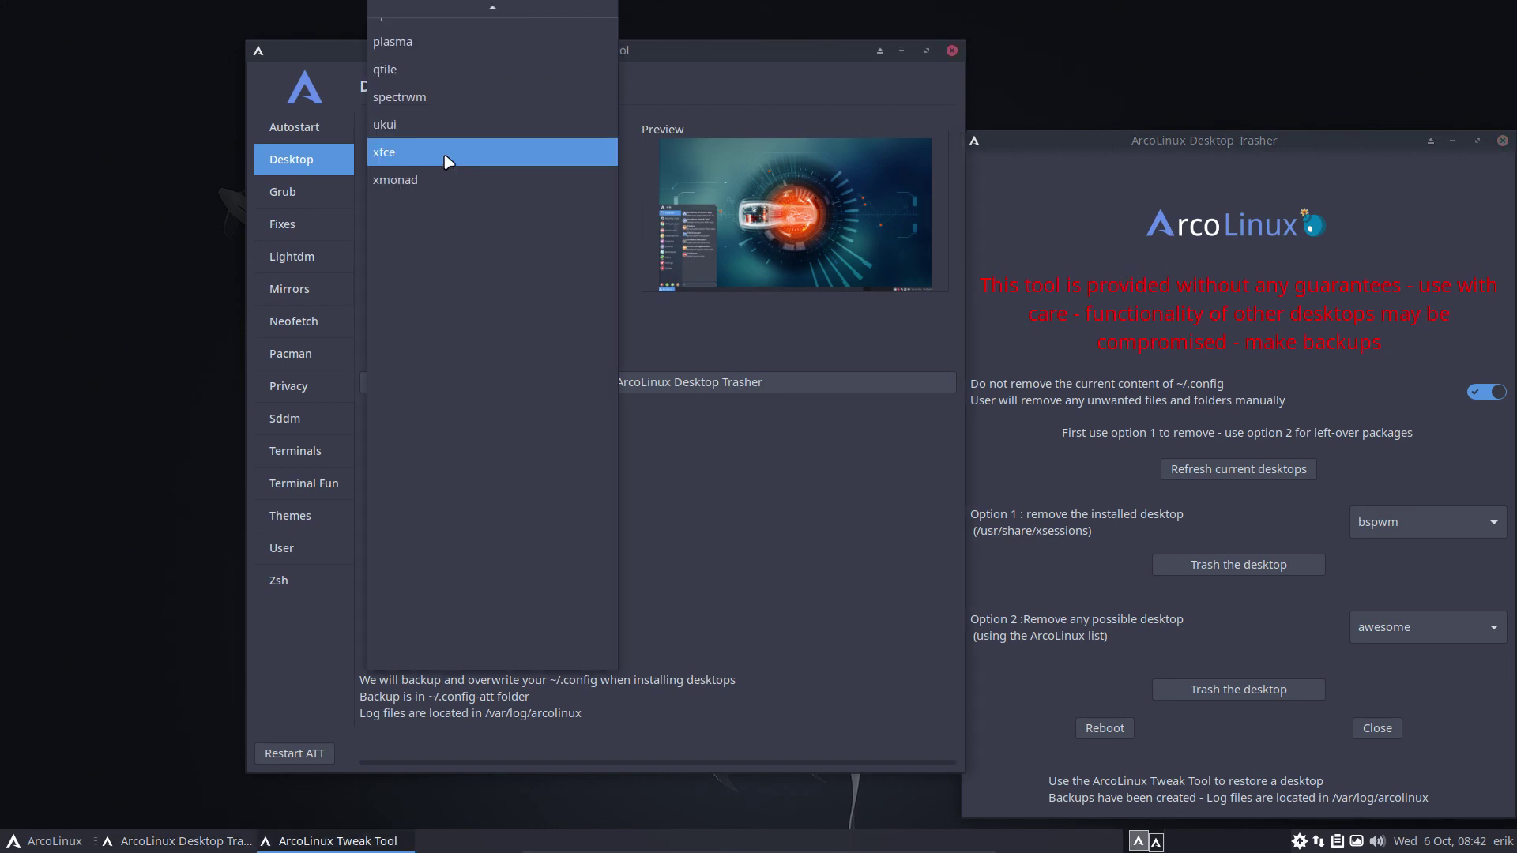
{"action": "scroll", "coordinate": [442, 158], "scroll_direction": "up", "scroll_amount": 5}
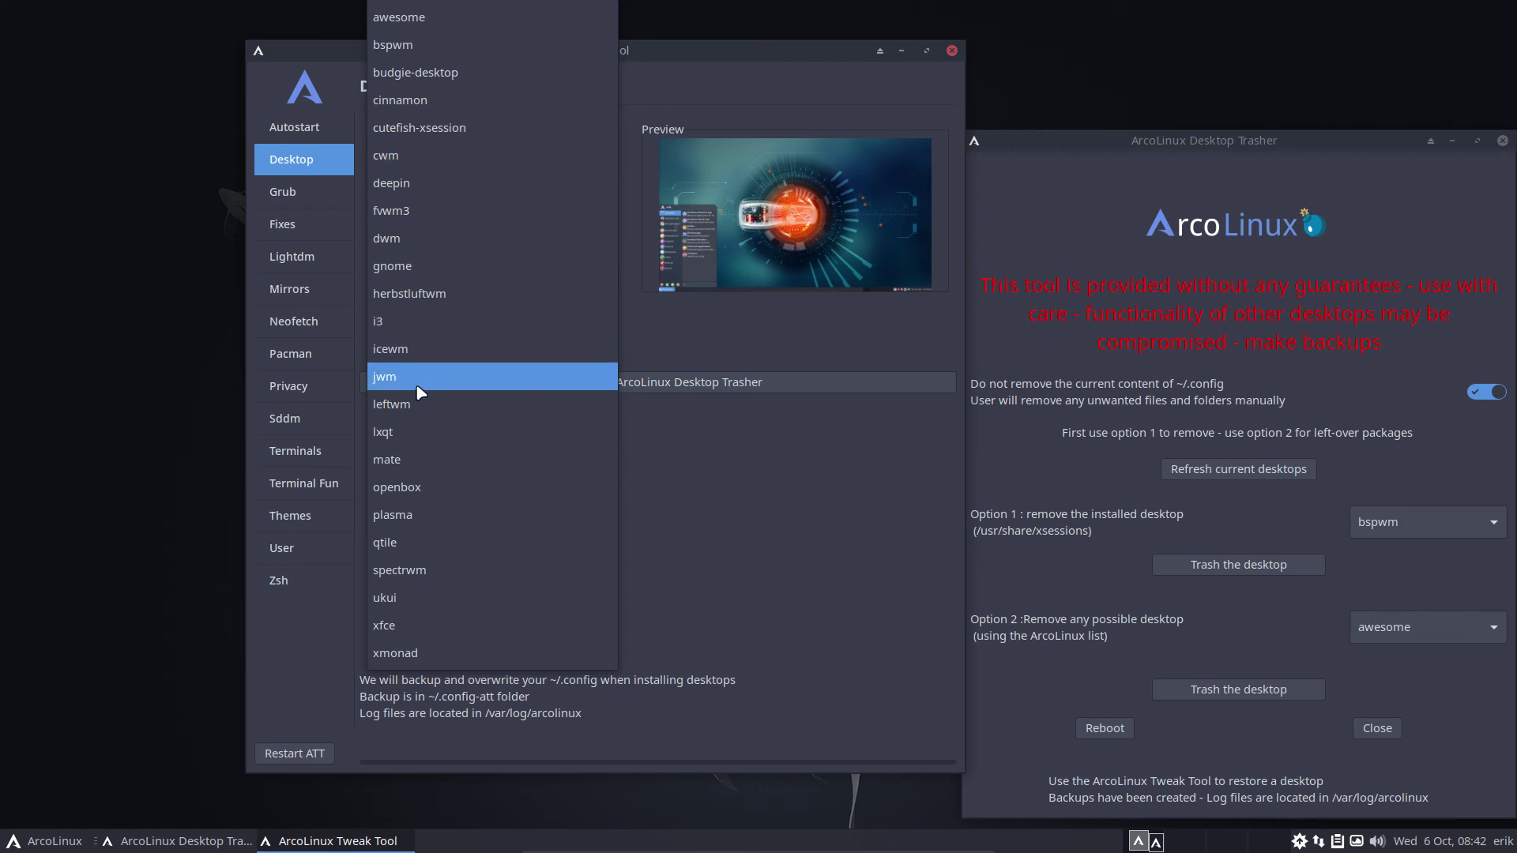
{"action": "left_click", "coordinate": [506, 395]}
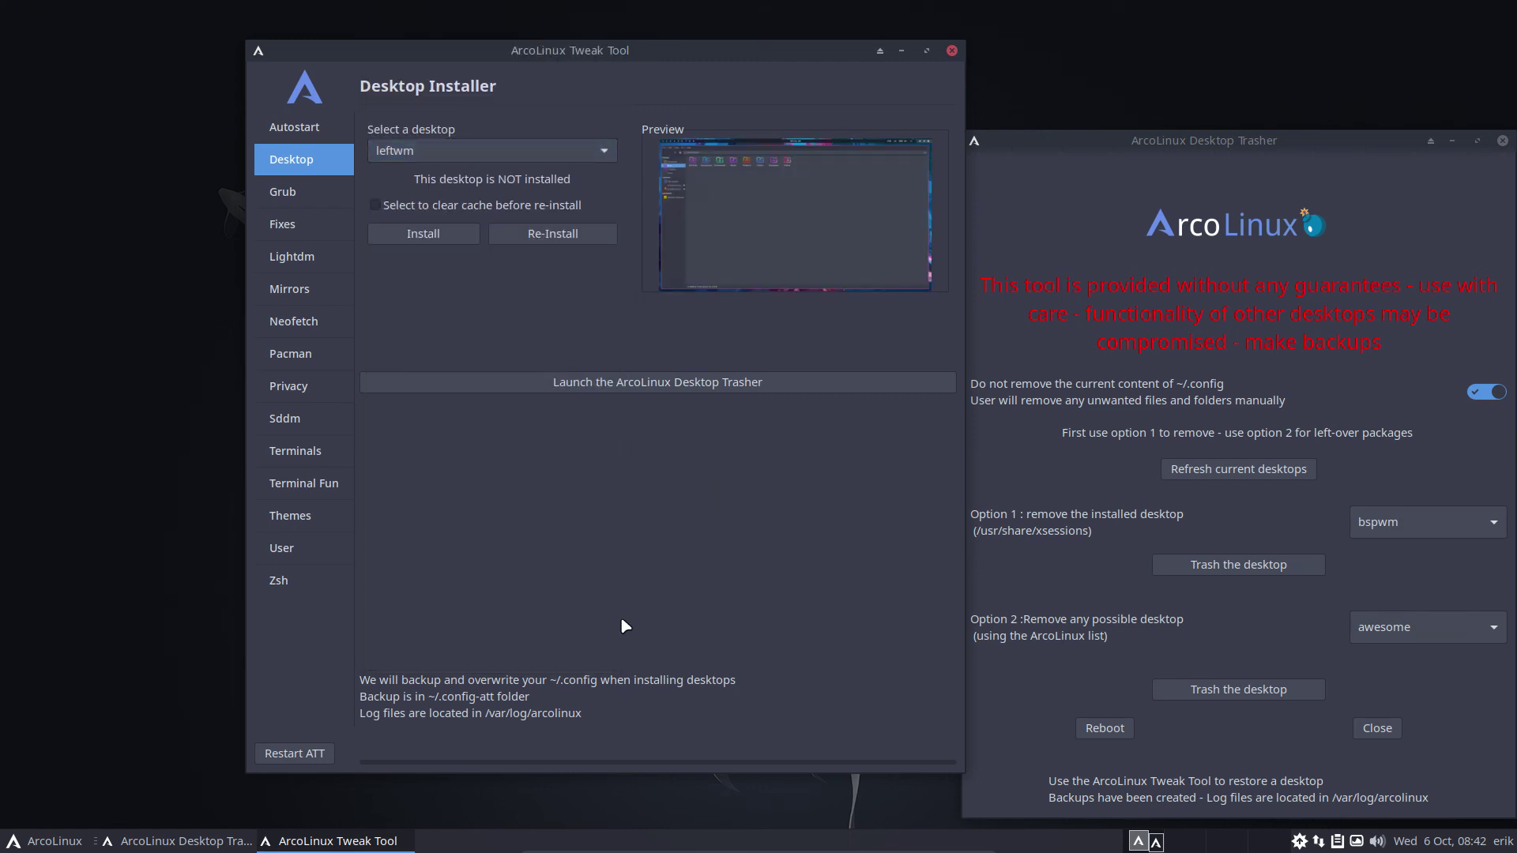